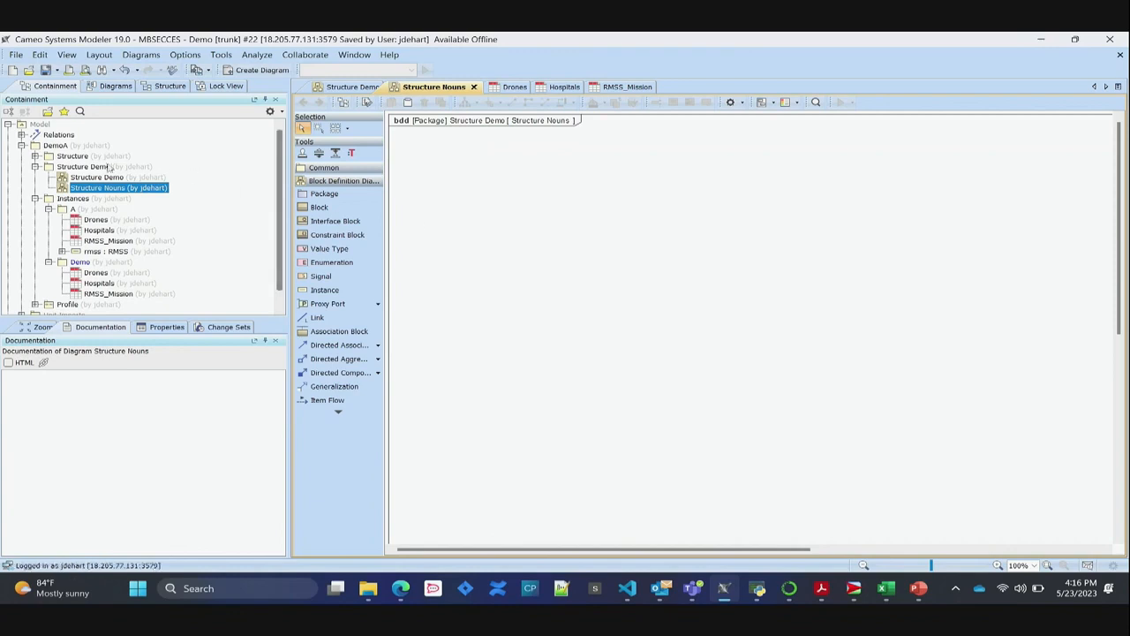
Place the RMSS, Drone and Hospital blocks from the Structure package on the Structure Nouns diagram and apply the quick layout.
left_click(36, 156)
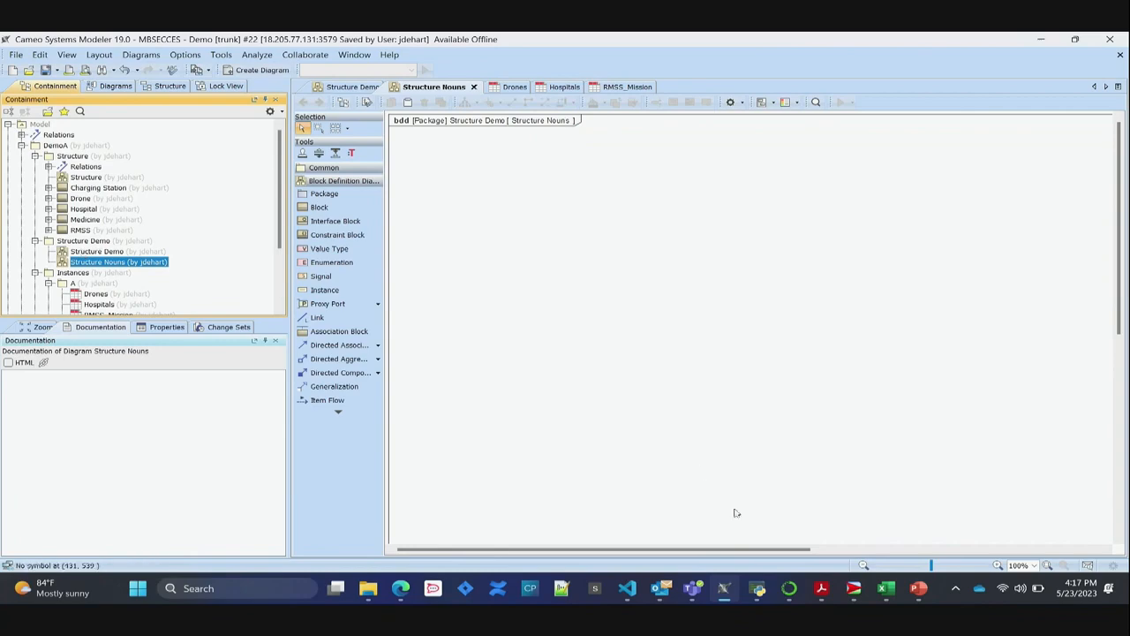
left_click(920, 589)
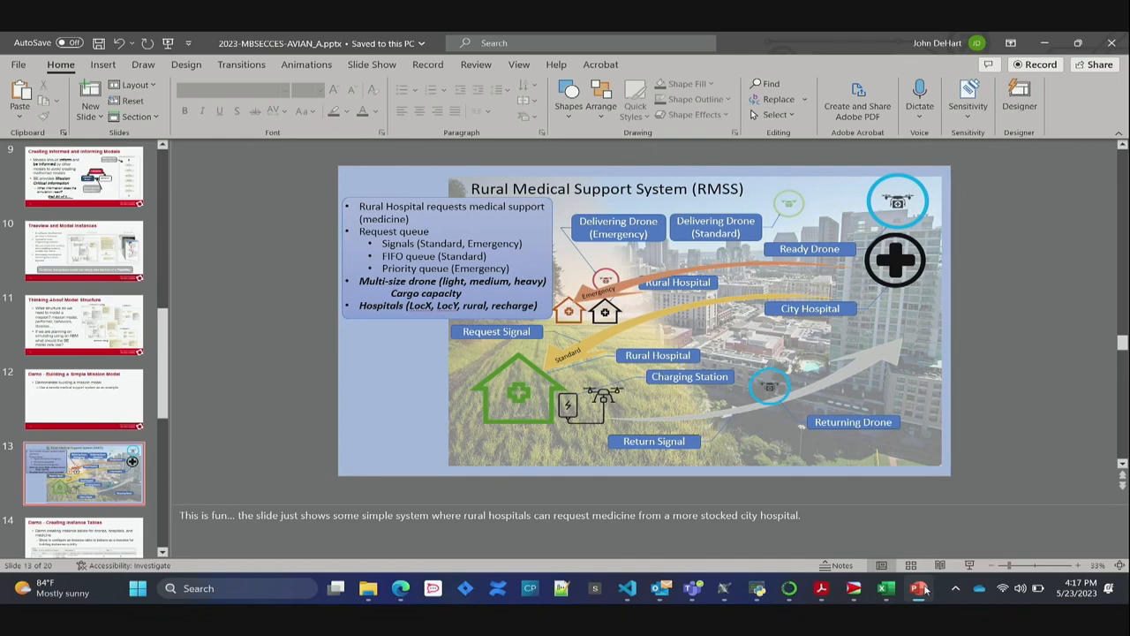
left_click(1045, 43)
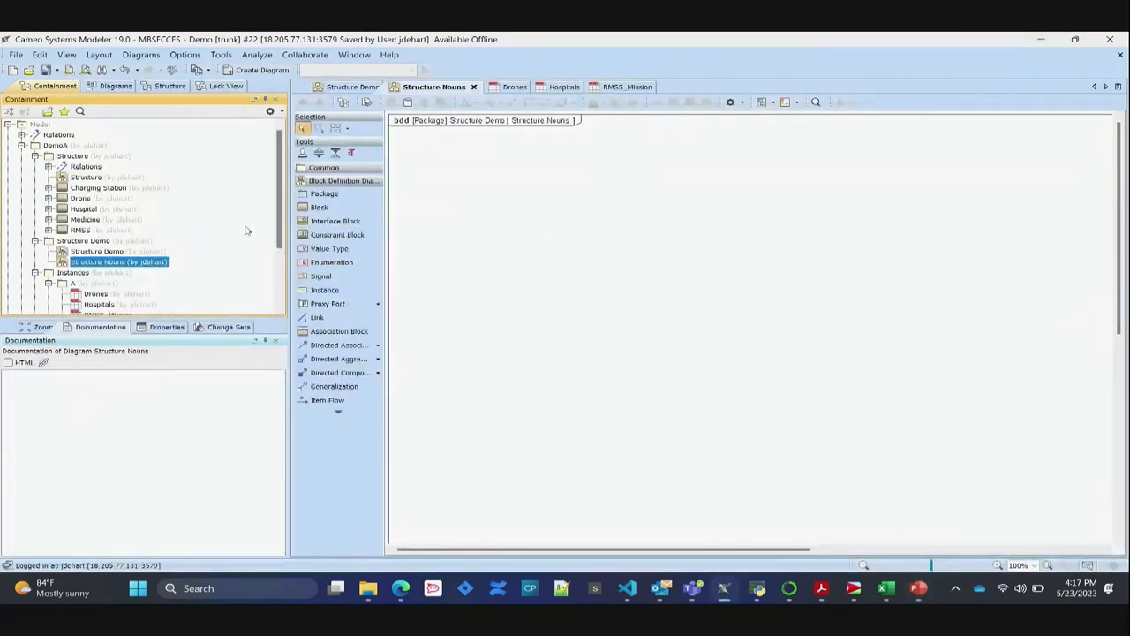
left_click_drag(82, 229, 590, 182)
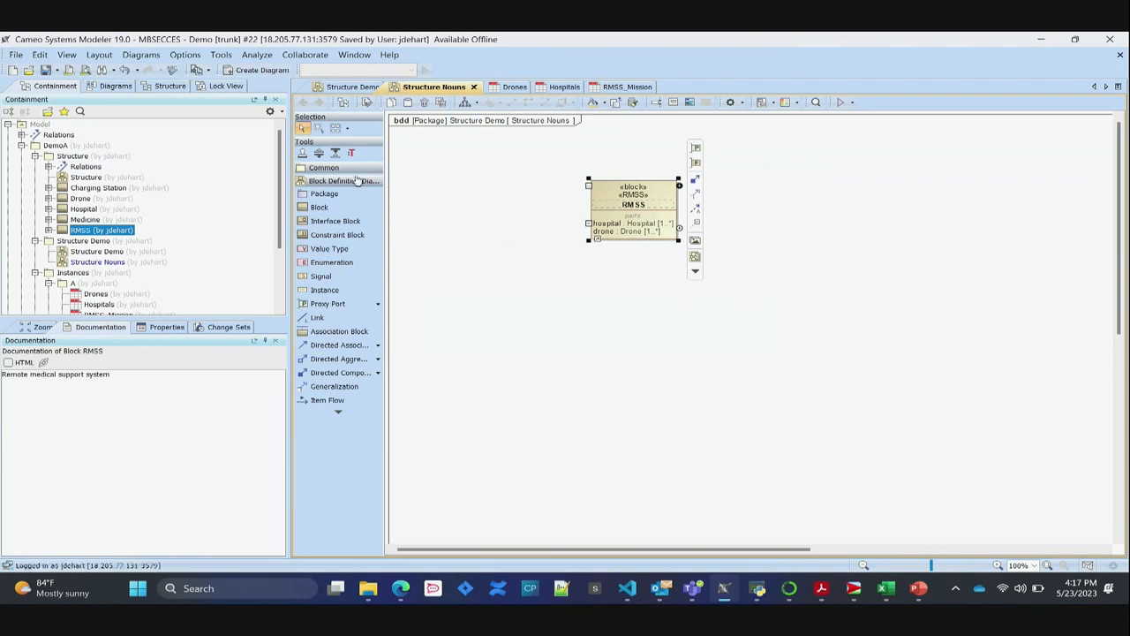
left_click_drag(94, 199, 472, 303)
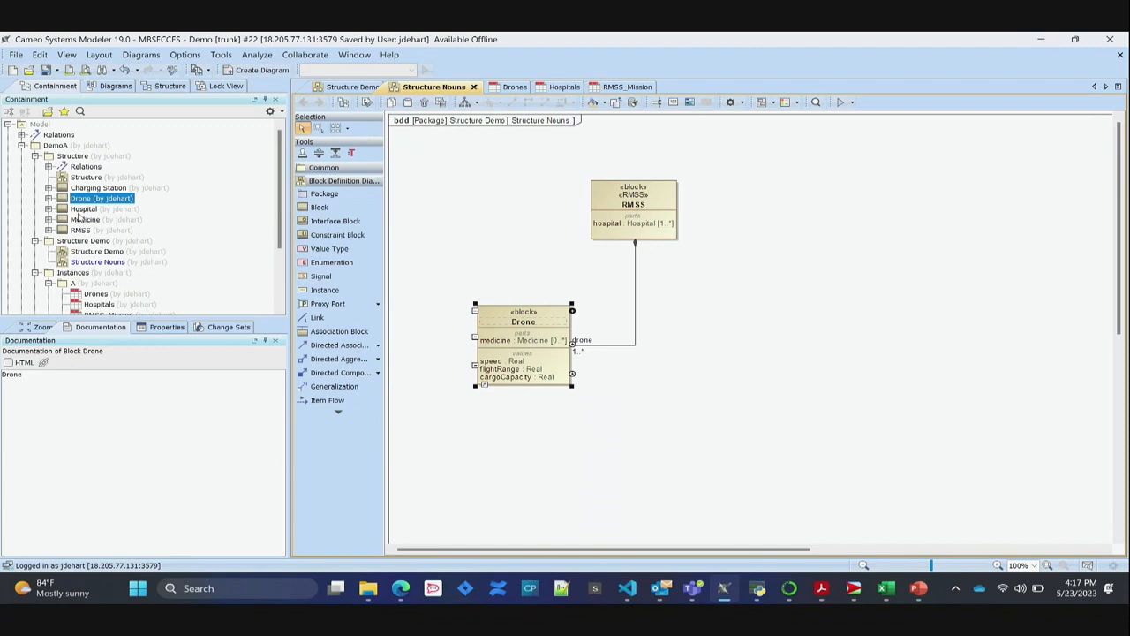
left_click_drag(84, 209, 678, 304)
left_click(509, 155)
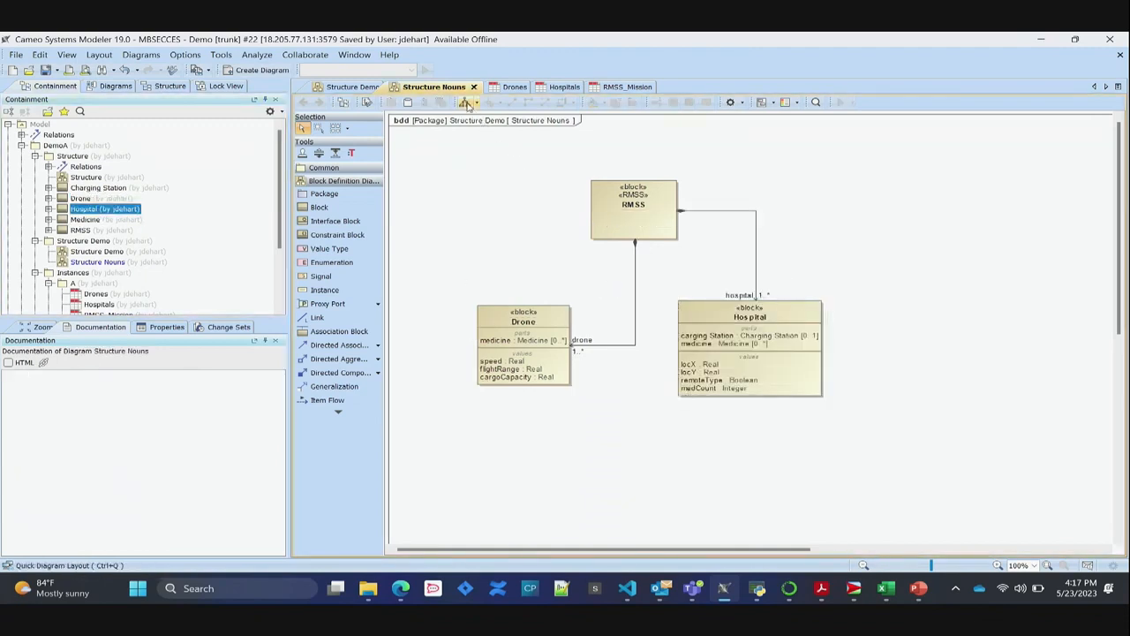
key("ctrl+alt+shift+l")
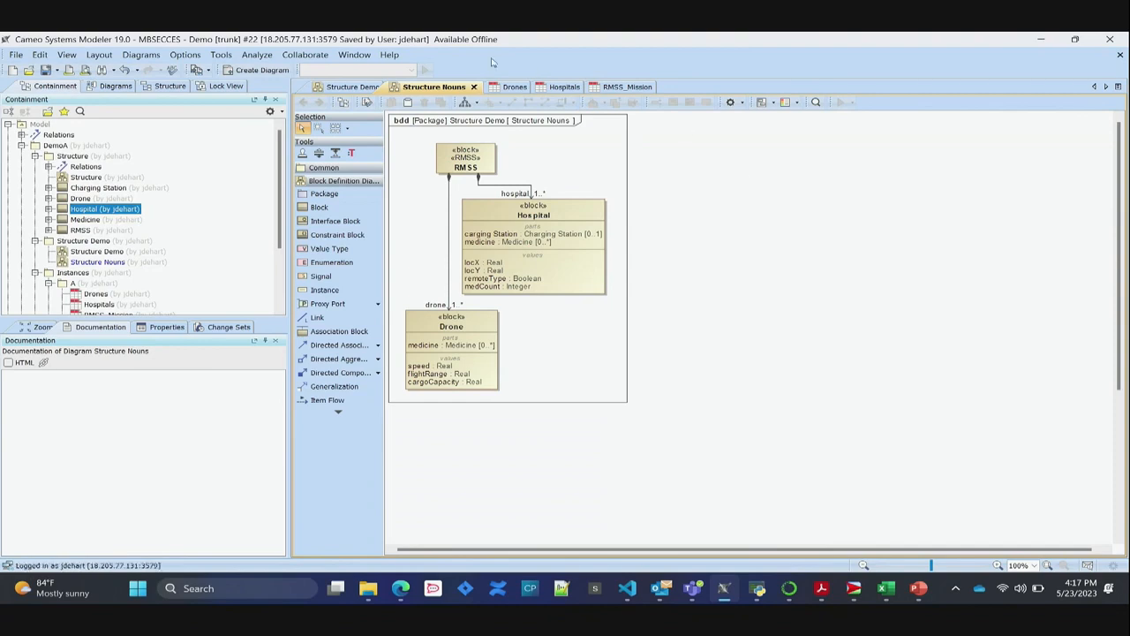
Add the Charging Station and Medicine blocks to the Structure Nouns diagram and apply the quick layout to the whole diagram.
left_click(105, 188)
left_click_drag(104, 188, 583, 340)
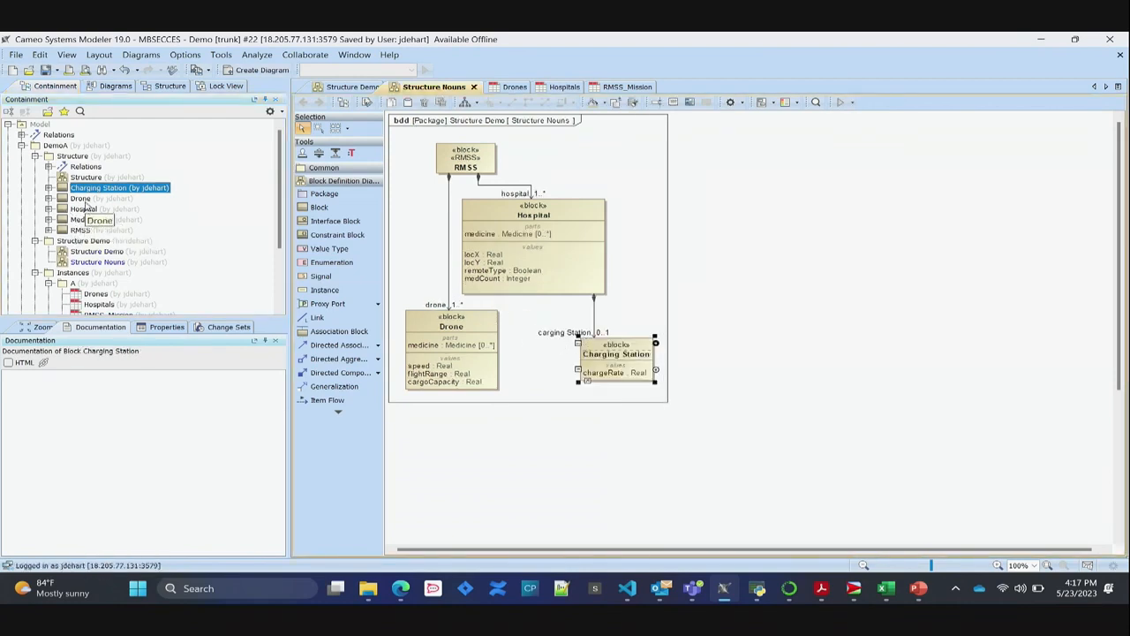
left_click_drag(85, 220, 523, 413)
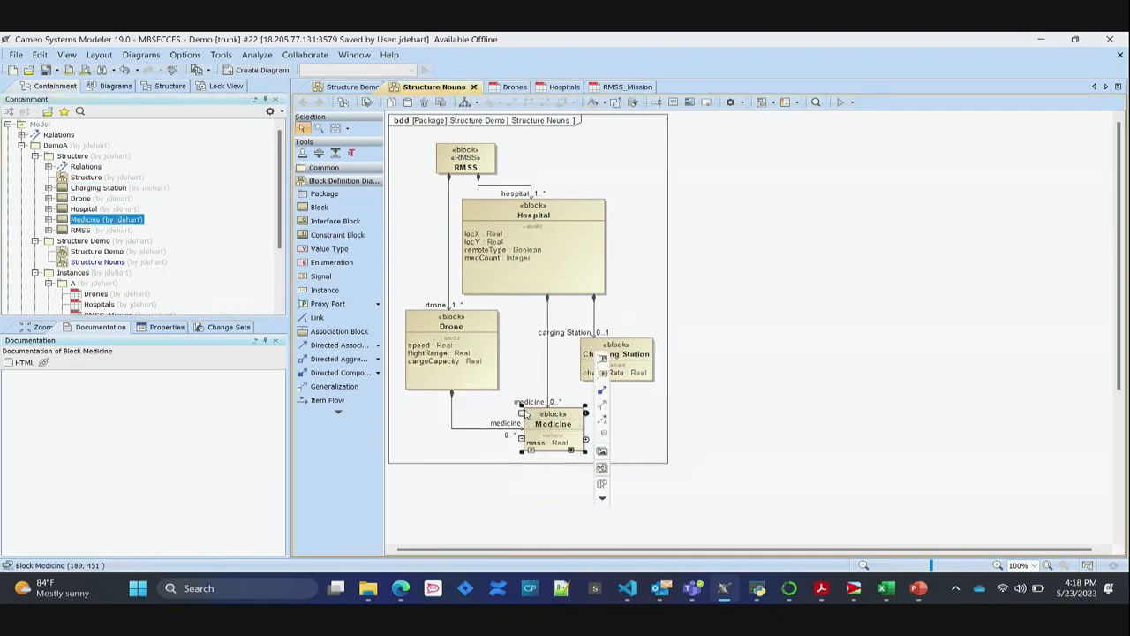
left_click(464, 102)
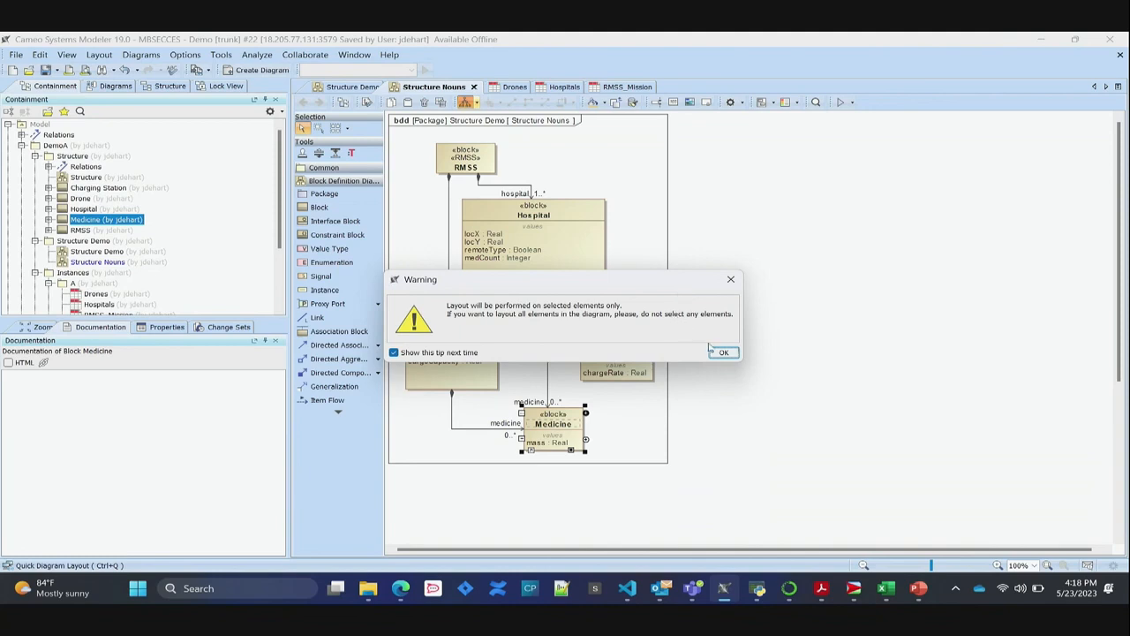
left_click(731, 352)
left_click(651, 265)
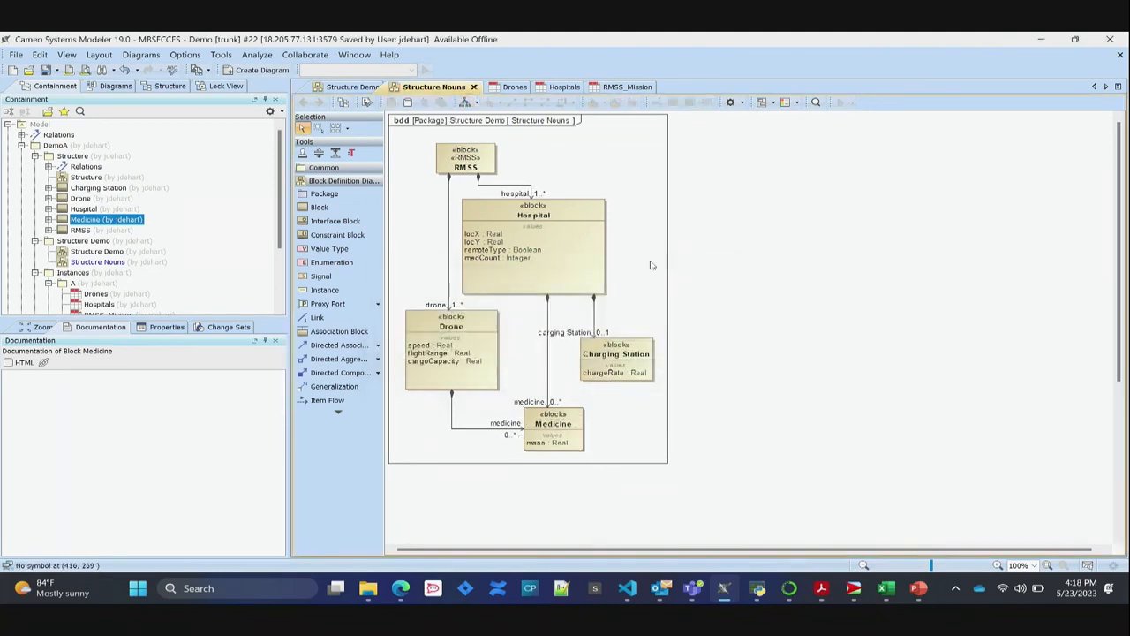
left_click(468, 104)
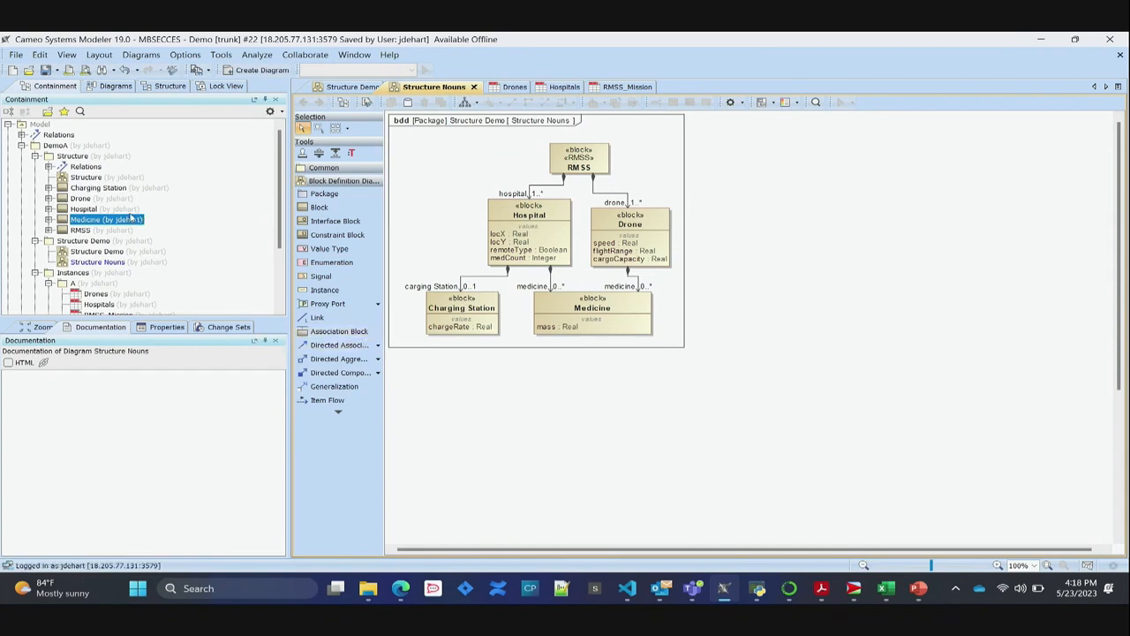
Open the RMSS_Mission table in the Demo package under Instances and create an RMSS instance in it.
double_click(34, 157)
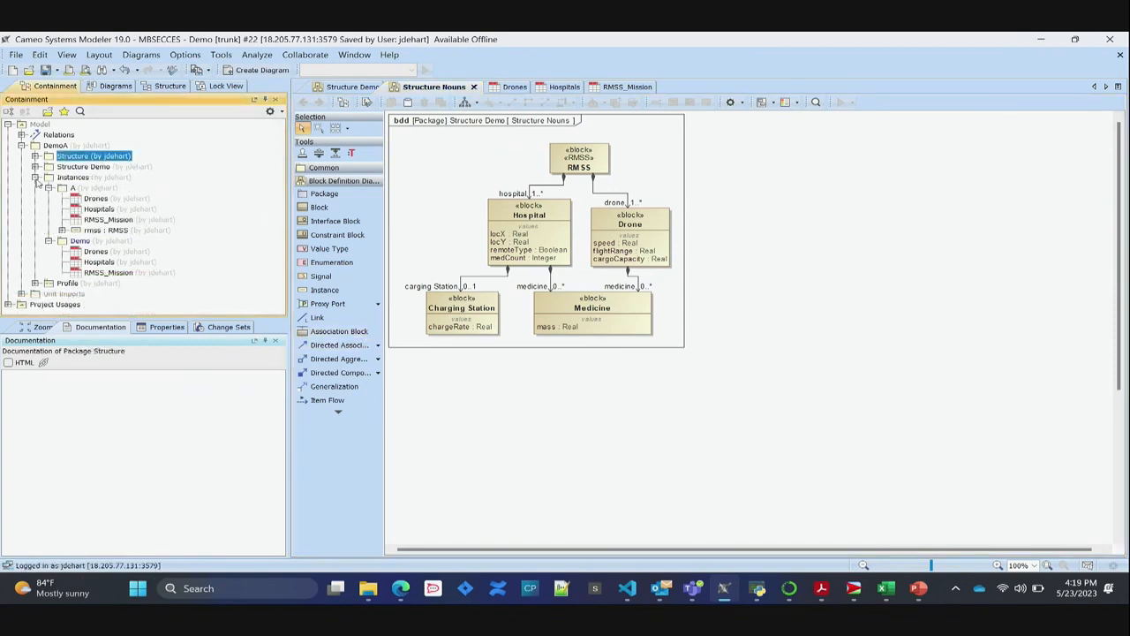
left_click(49, 188)
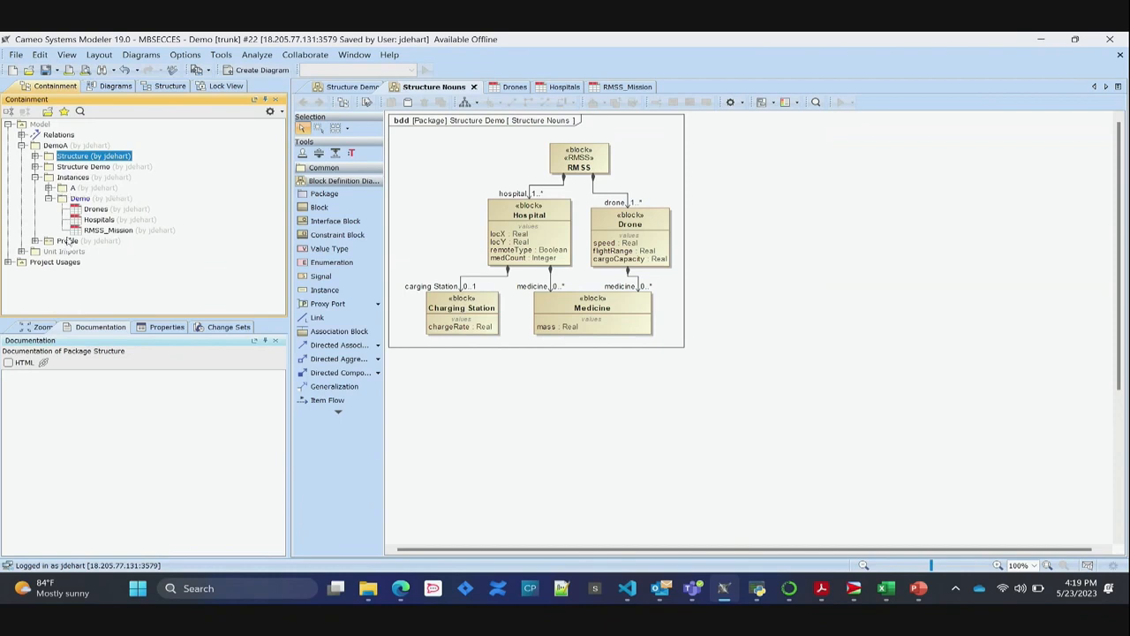
left_click(79, 199)
right_click(76, 200)
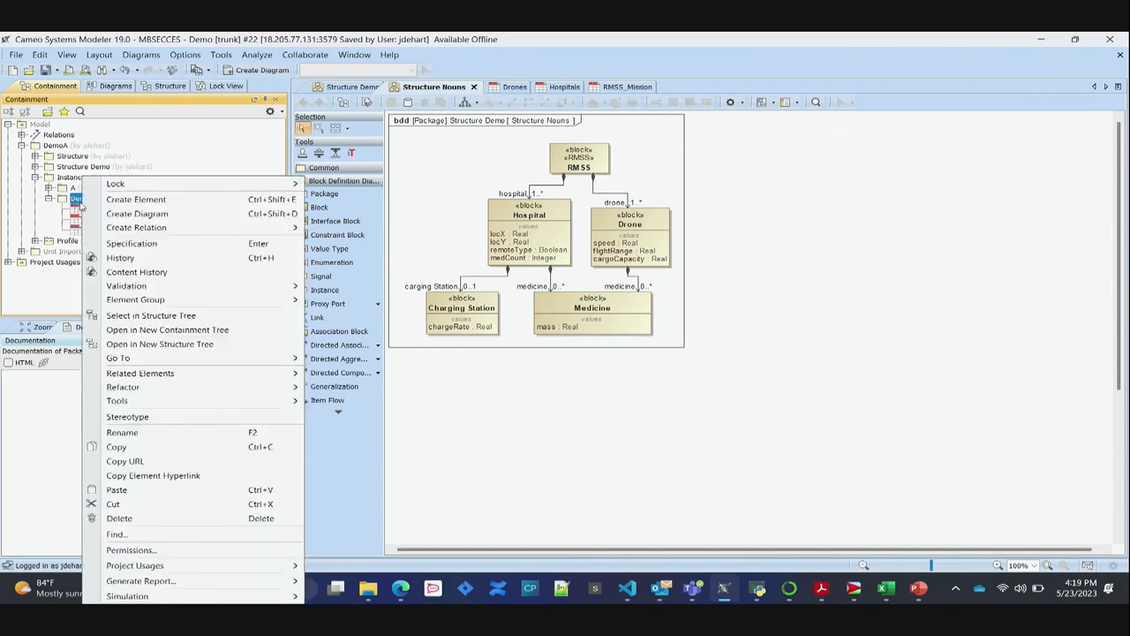
key("Escape")
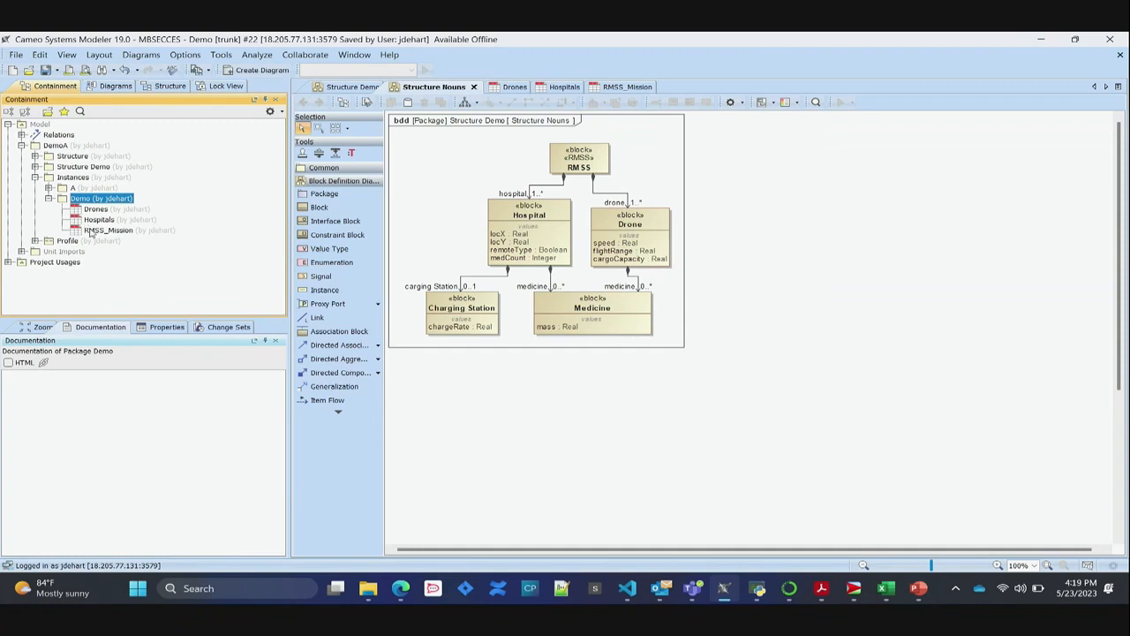
double_click(106, 229)
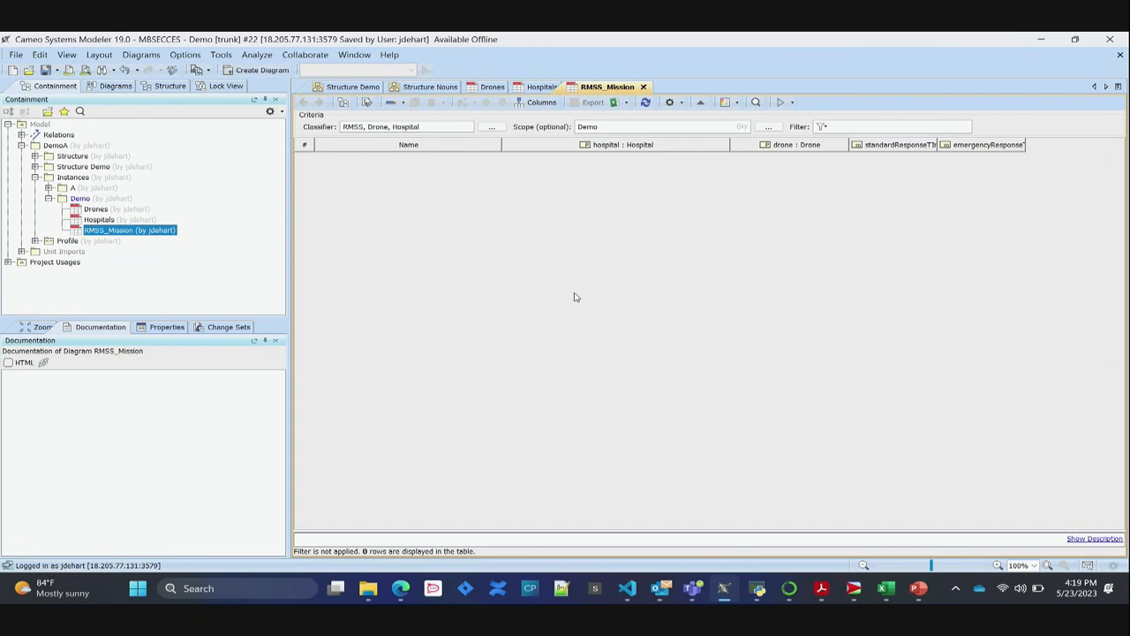
left_click(402, 103)
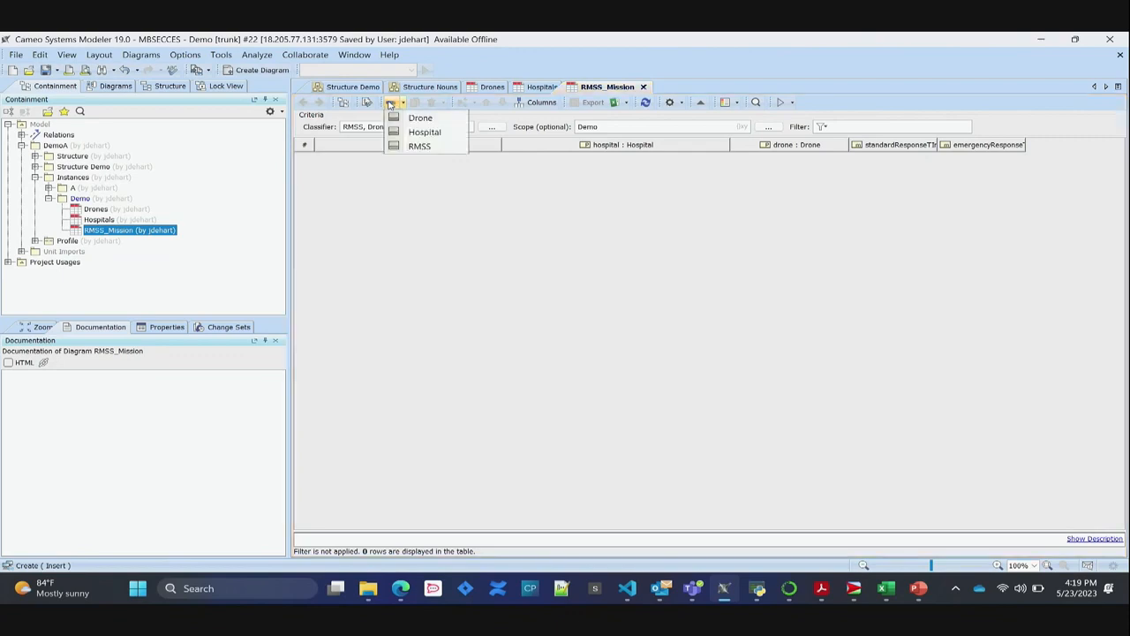
left_click(417, 147)
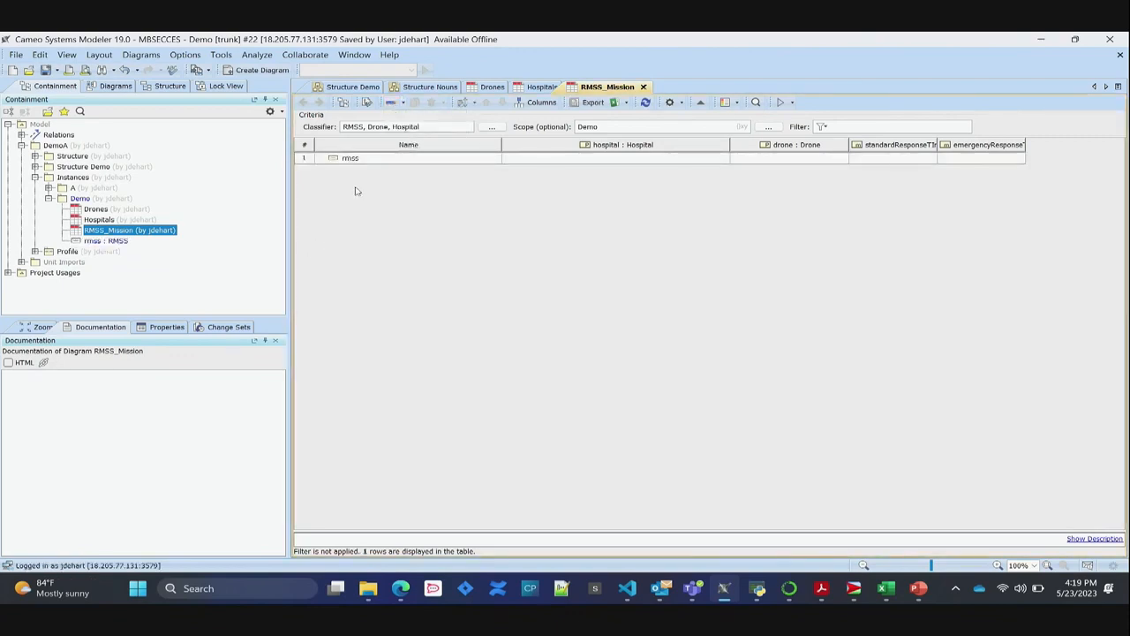
Rename the new RMSS instance as rmss_B.
double_click(377, 159)
left_click(371, 170)
double_click(376, 163)
left_click(385, 159)
type("_B")
key("Return")
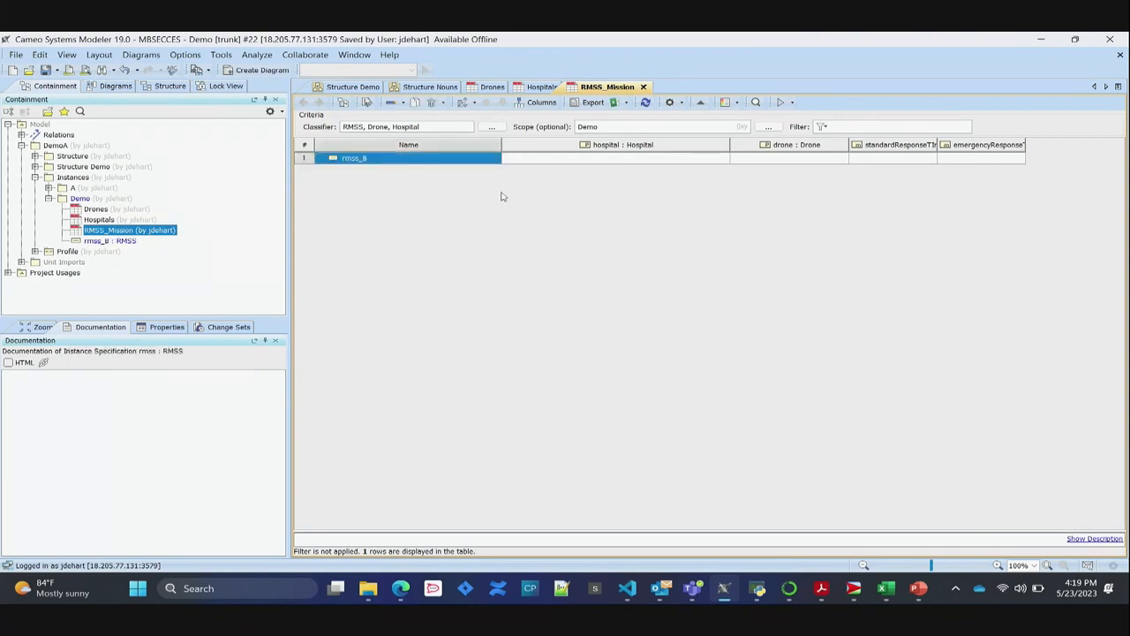
Create two Hospital instances in the hospital property of rmss_B.
left_click(600, 166)
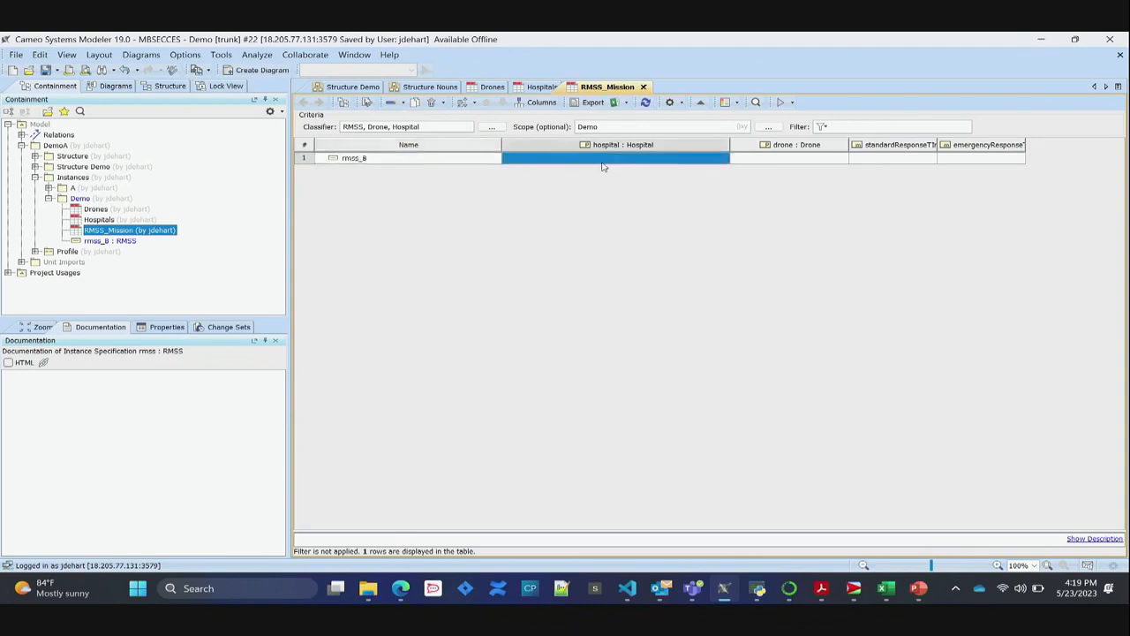
left_click(683, 162)
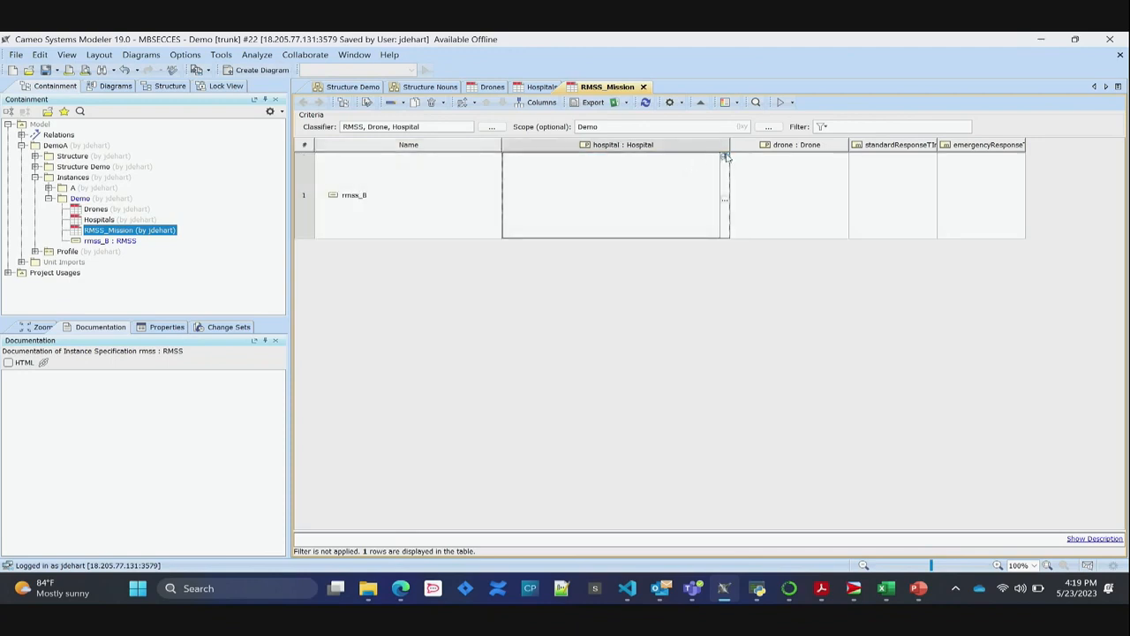
left_click(726, 157)
left_click(721, 161)
left_click(725, 157)
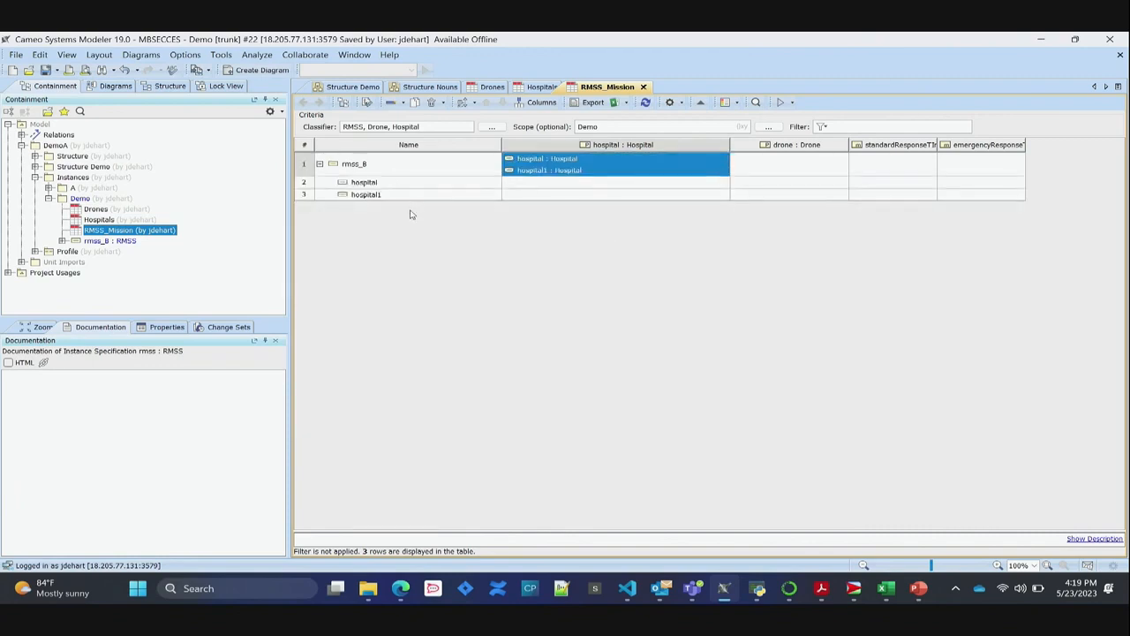
Create two Drone instances in the drone property of rmss_B.
left_click(803, 169)
left_click(802, 171)
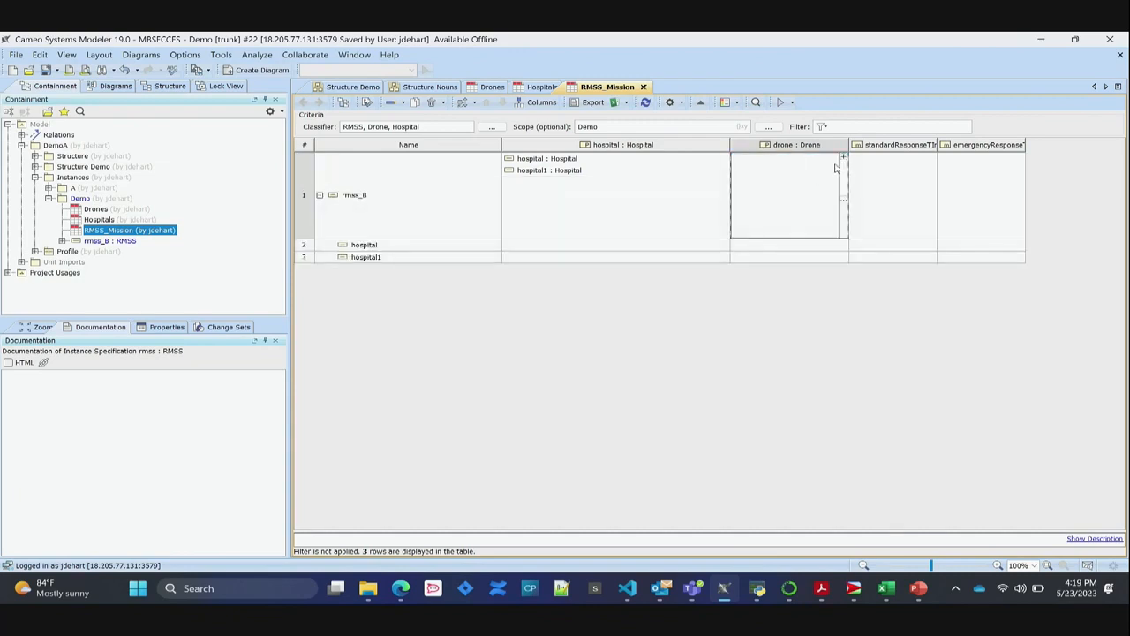
left_click(843, 156)
left_click(839, 159)
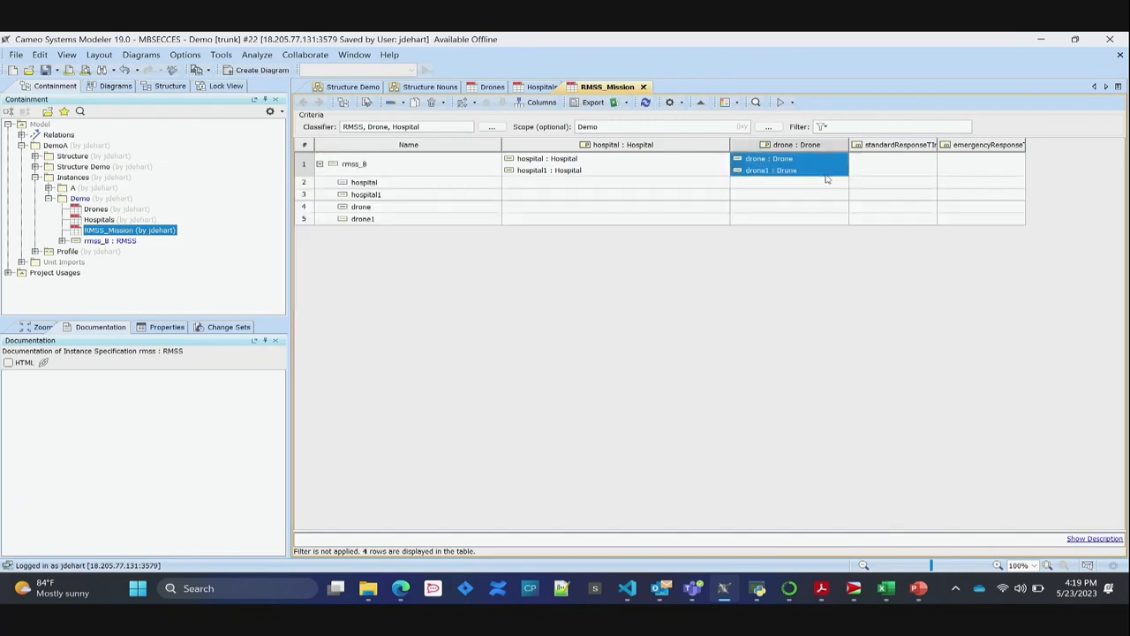
Set the standard response time of rmss_B to 50 and its emergency response time to 12.
left_click(908, 164)
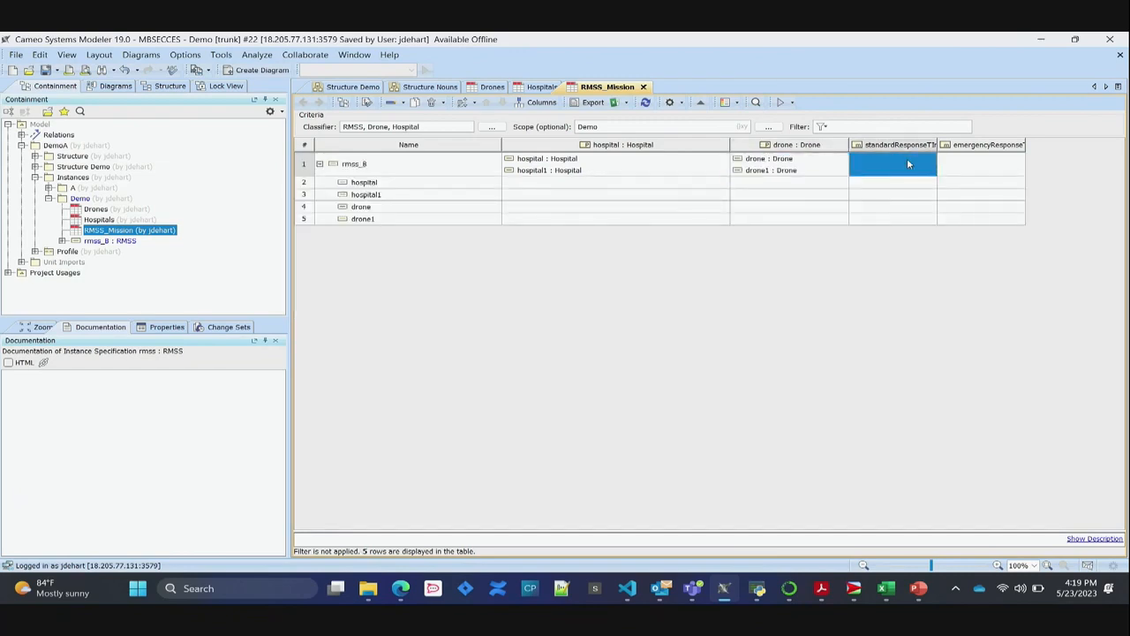
type("50")
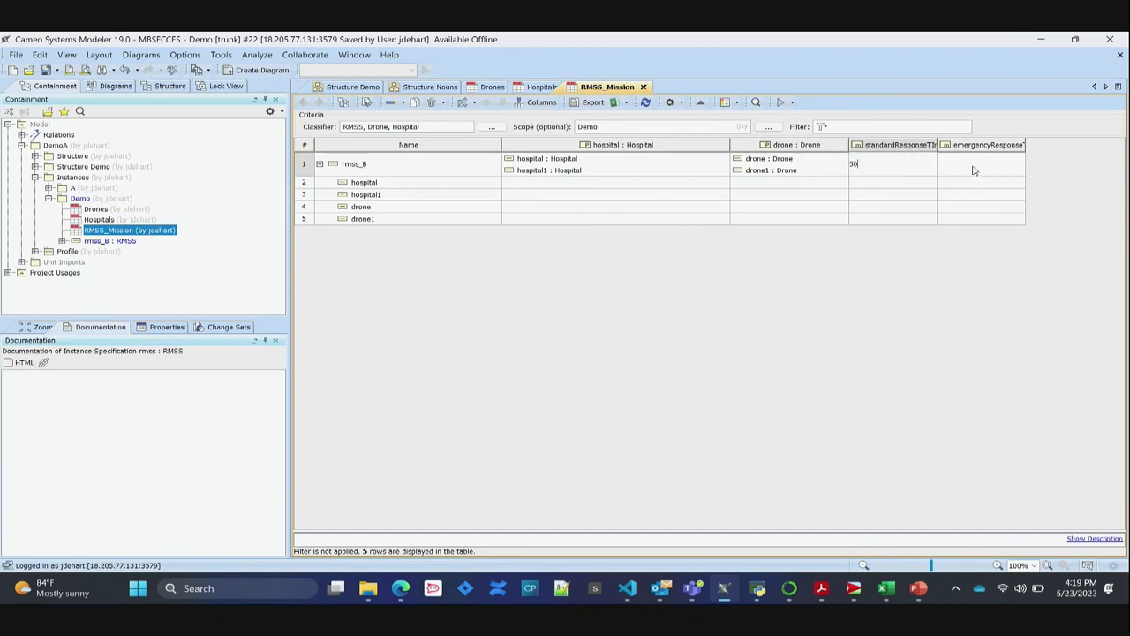
left_click(974, 171)
type("12")
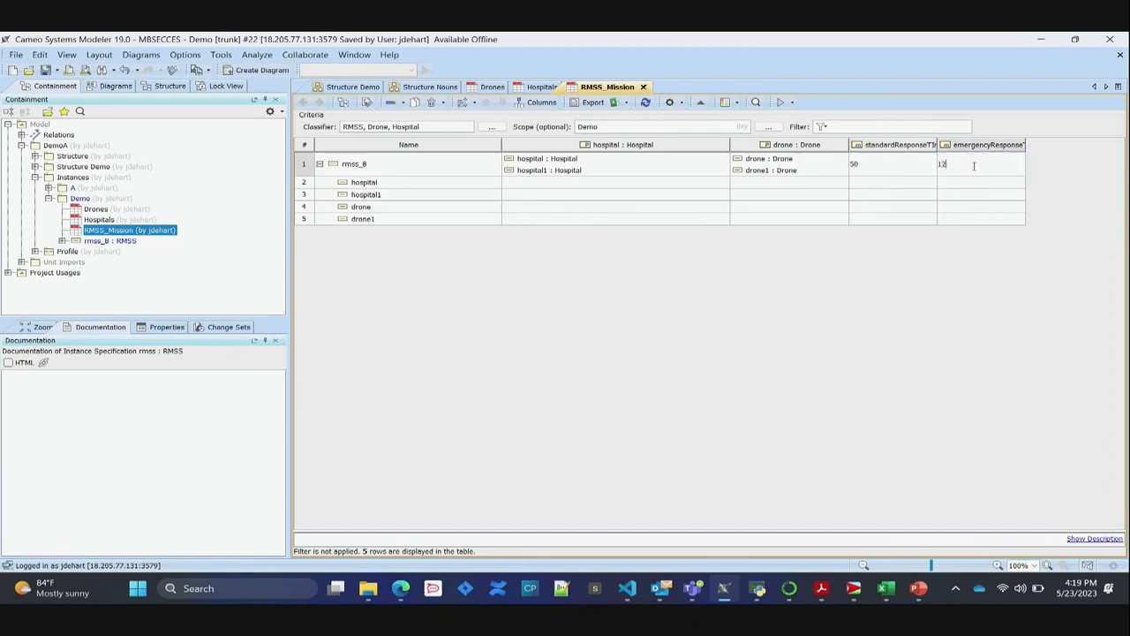
left_click(954, 270)
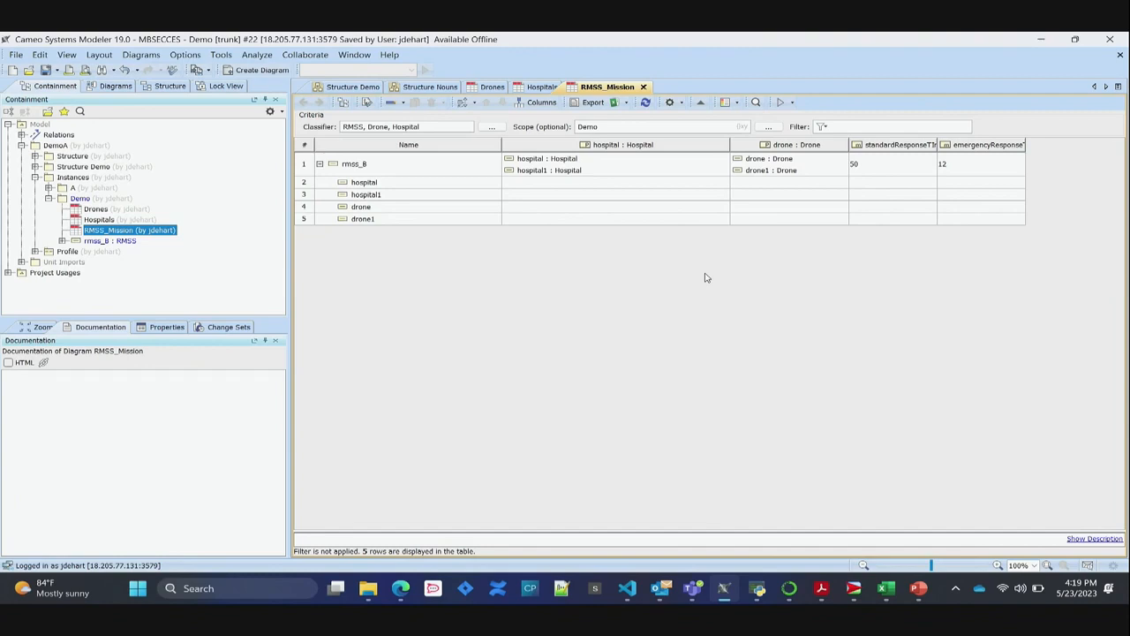
Open the Demo package's Drones table and set cargoCapacity to 5 for drone and 50 for drone1.
left_click(99, 209)
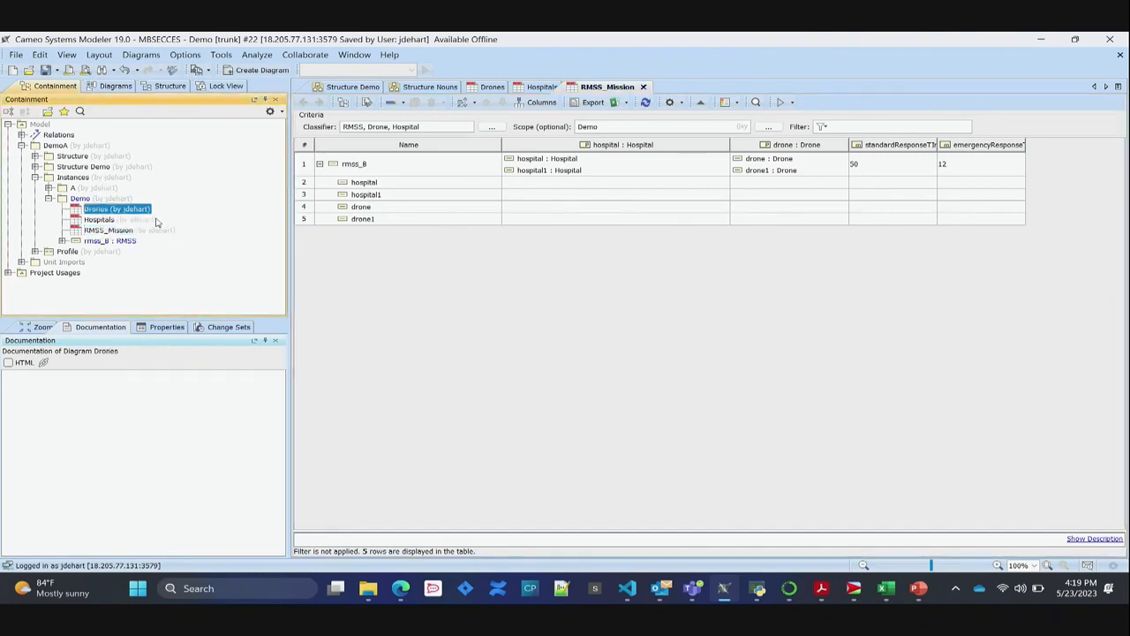
double_click(110, 210)
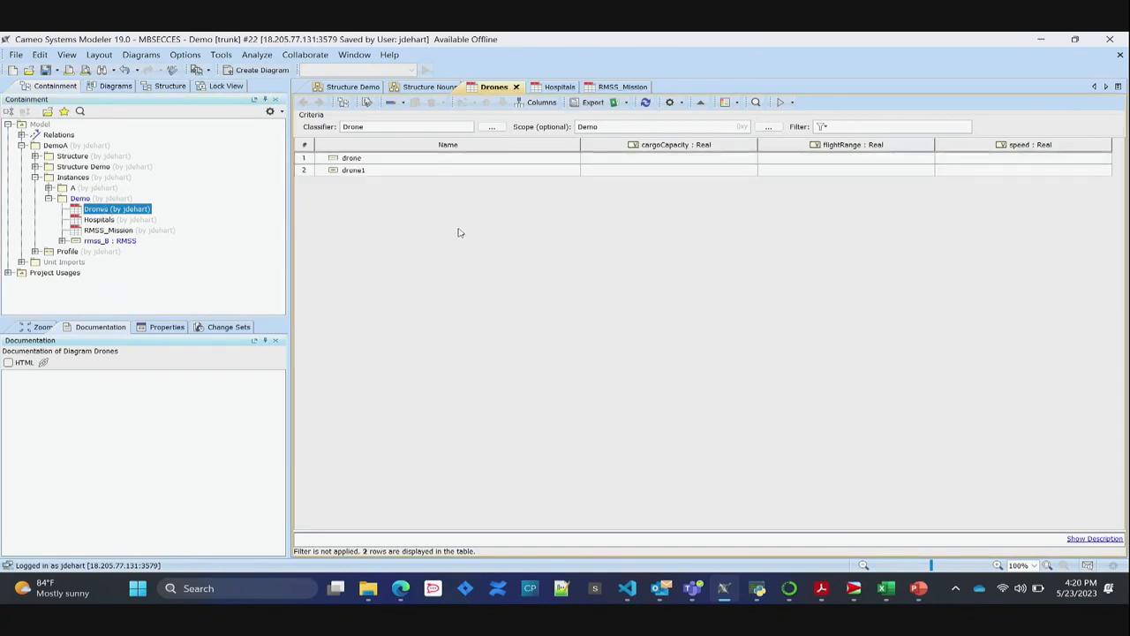
left_click(636, 160)
left_click(635, 157)
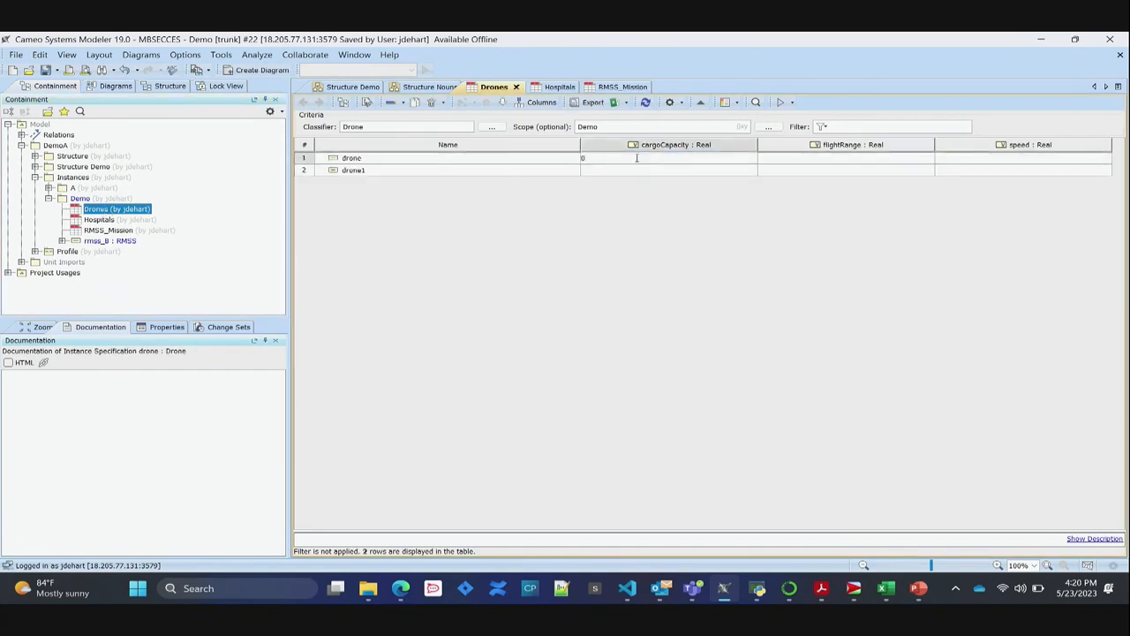
type("5")
left_click(643, 173)
type("50")
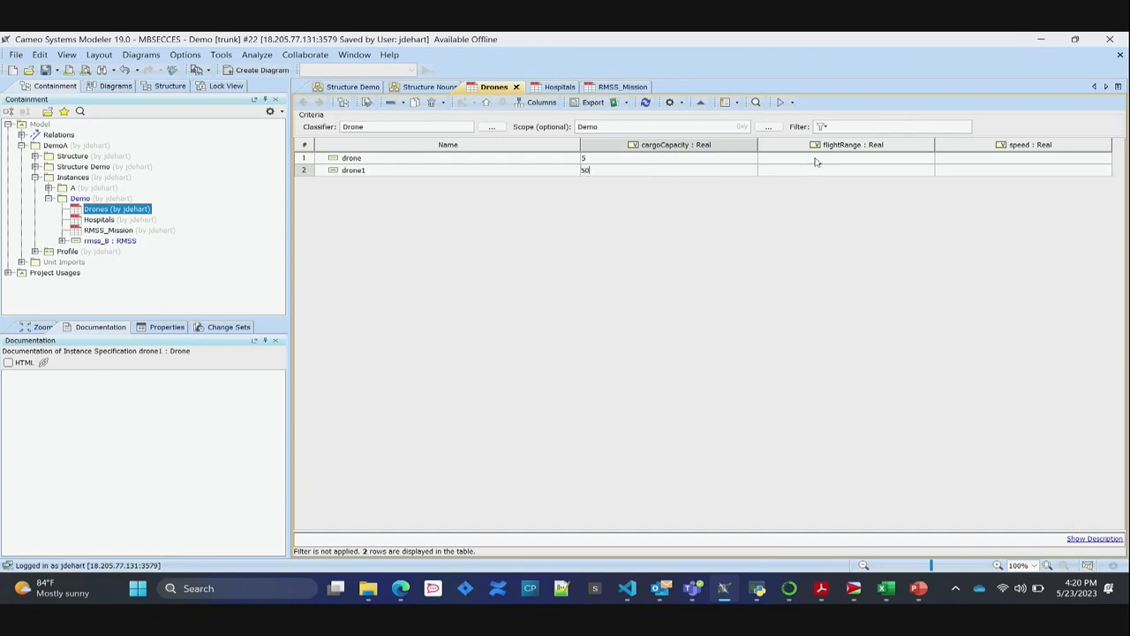
Set flightRange to 1 for drone and 2 for drone1.
left_click(818, 161)
type("1")
left_click(818, 171)
type("2")
Set the speed to 120 for drone and 50 for drone1.
left_click(958, 157)
type("120")
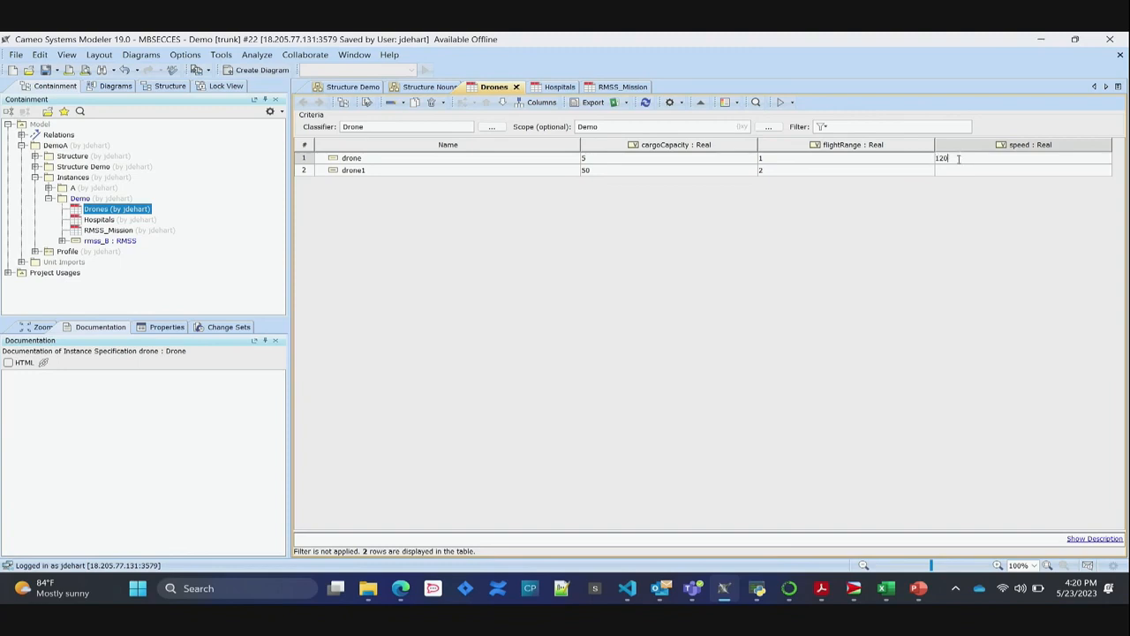
left_click(959, 170)
type("50")
key("Return")
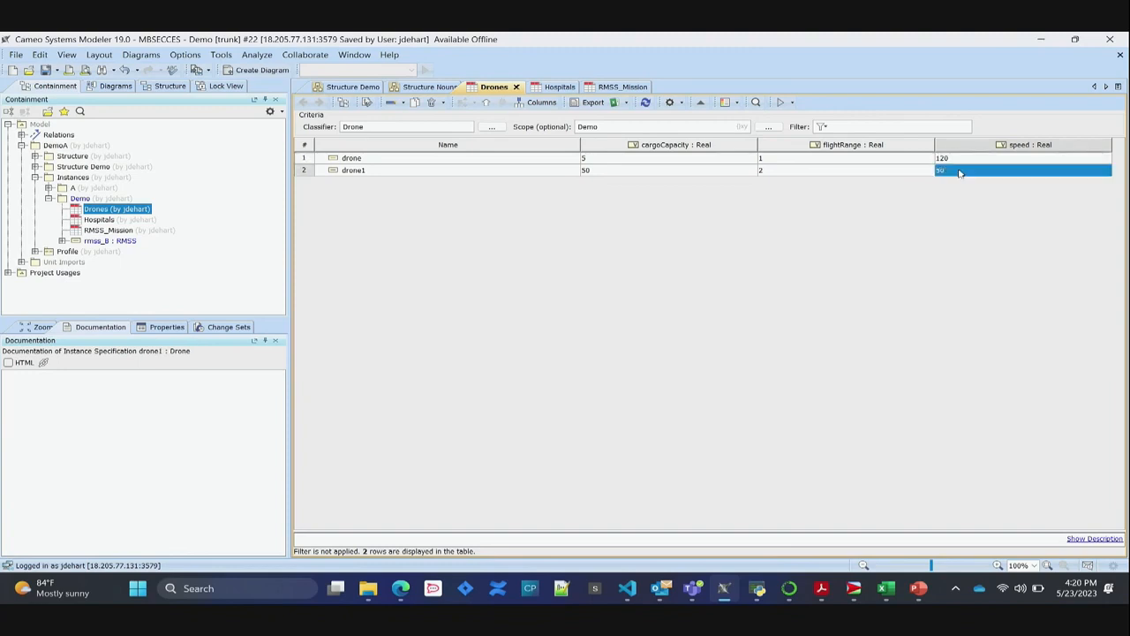
Open the Demo package's Hospitals table and add a charging Station instance to hospital.
left_click(105, 230)
double_click(99, 219)
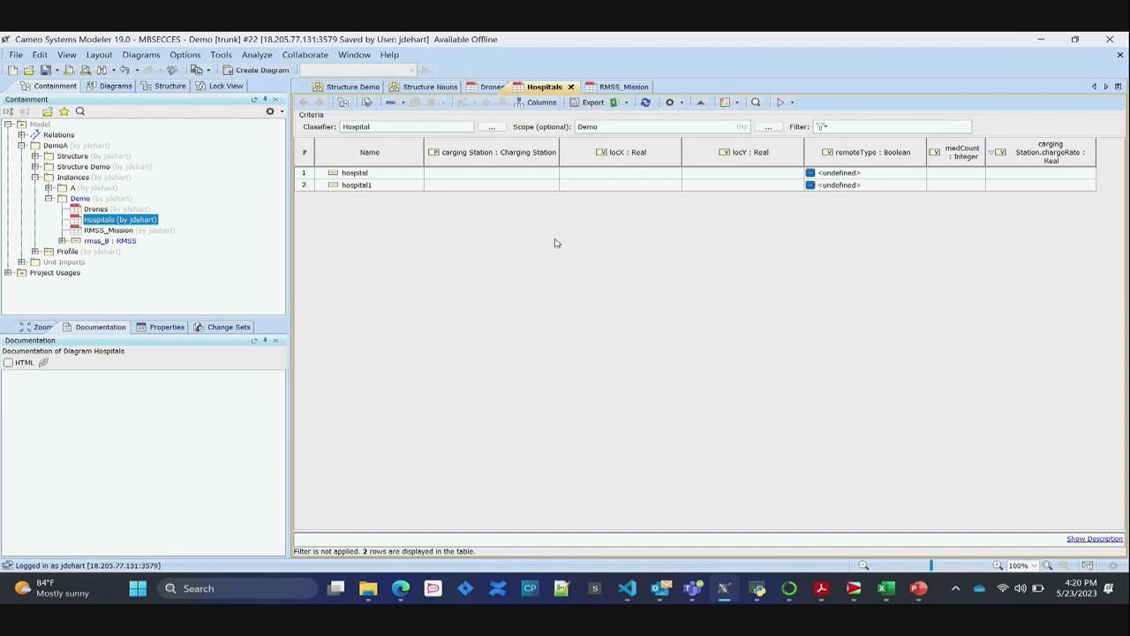
left_click(550, 176)
left_click(545, 174)
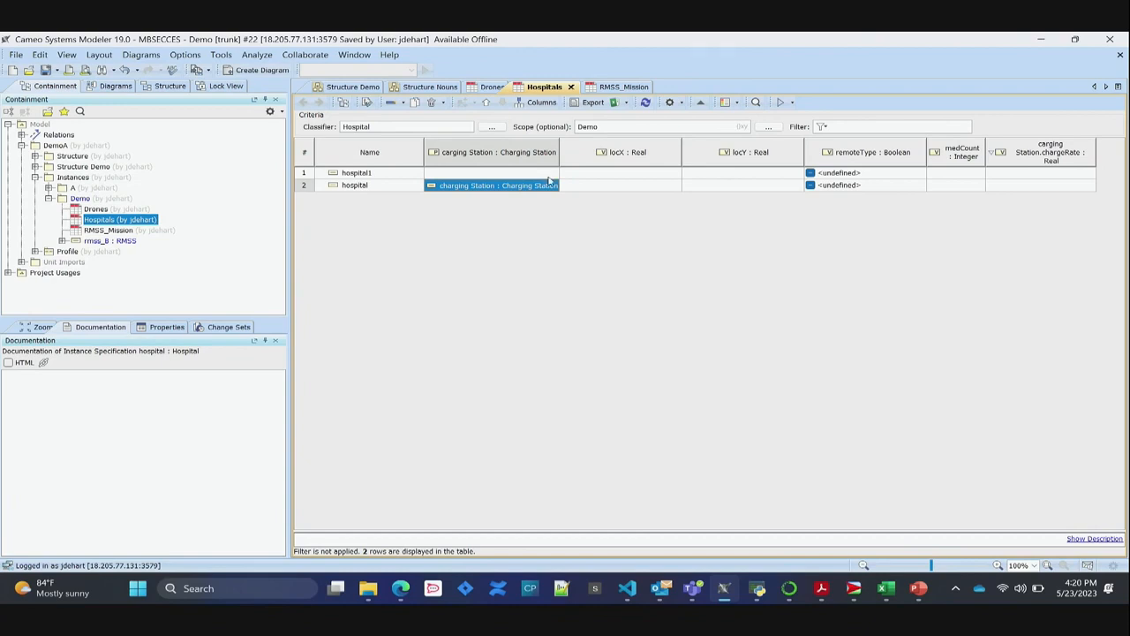
left_click(620, 190)
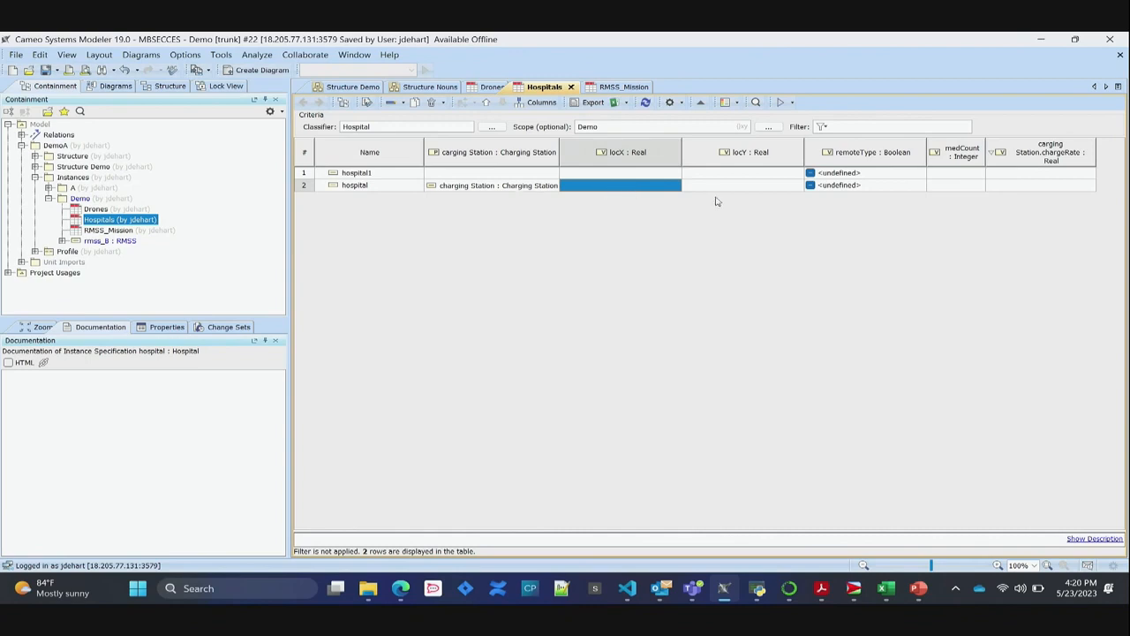
Set remoteType to true for hospital and false for hospital1.
left_click(809, 187)
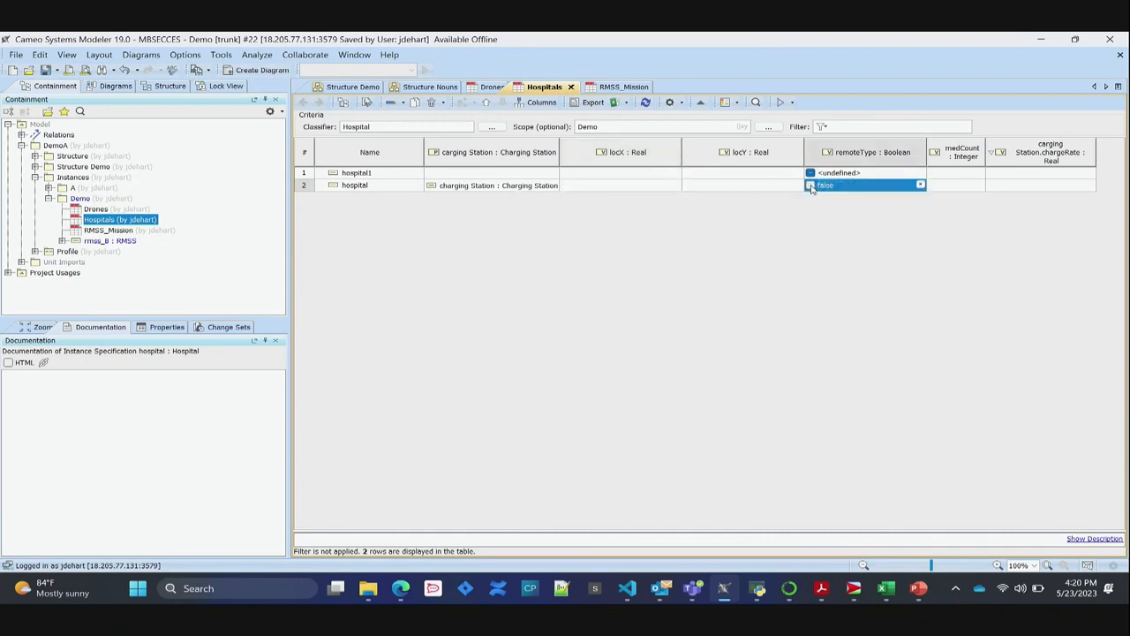
left_click(811, 186)
left_click(811, 174)
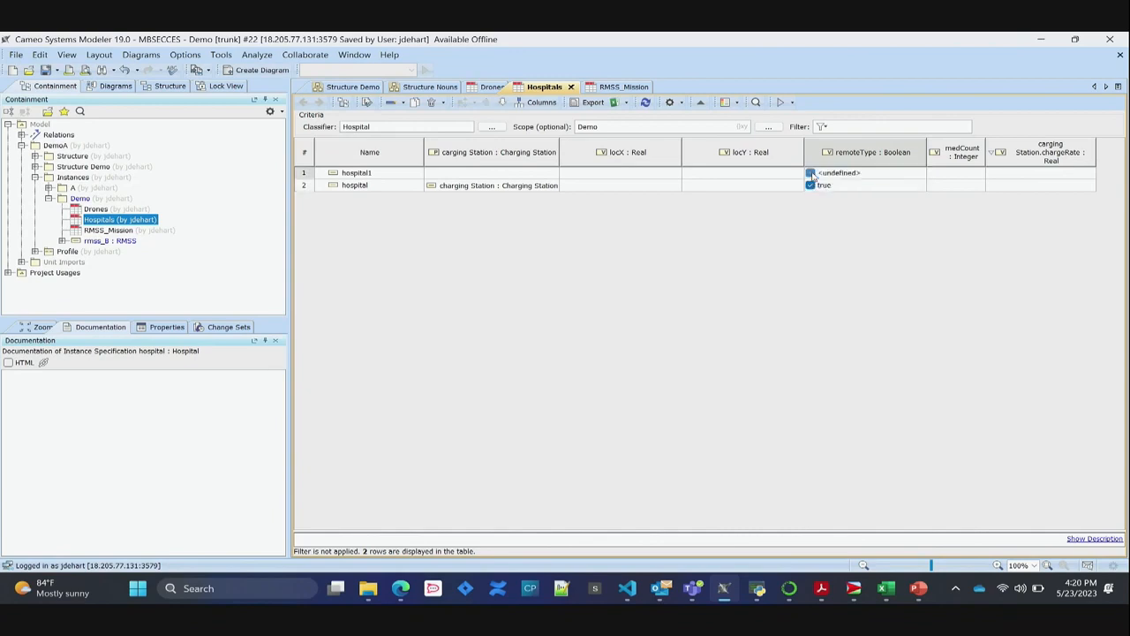
left_click(810, 174)
left_click(812, 174)
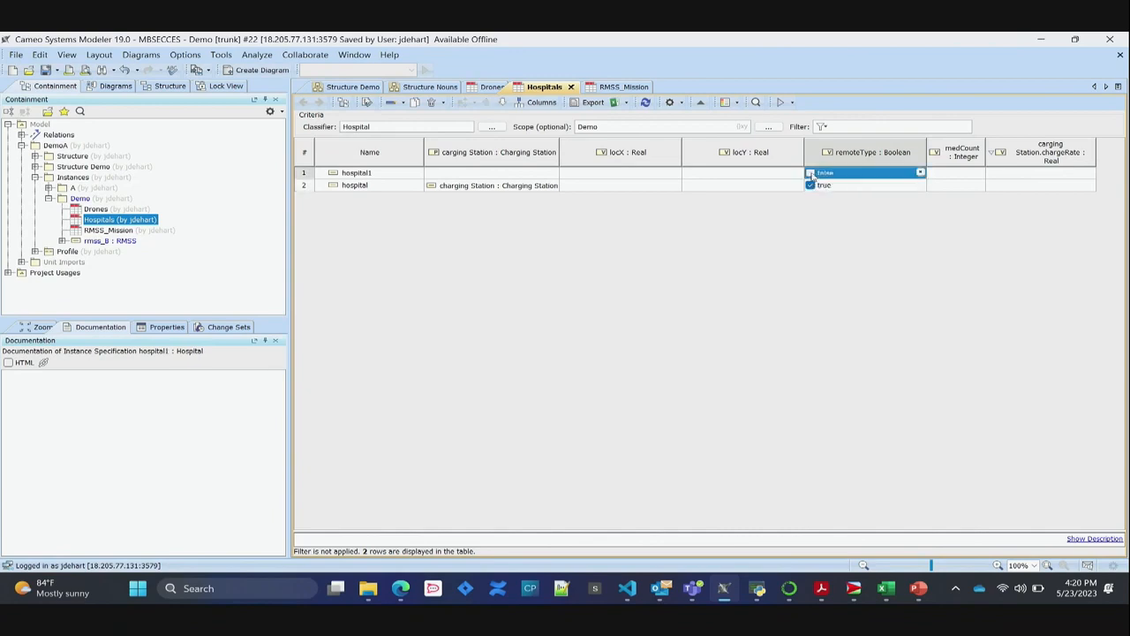
Set both locX and locY of hospital1 to 0.
left_click(654, 175)
type("0")
left_click(703, 176)
type("0")
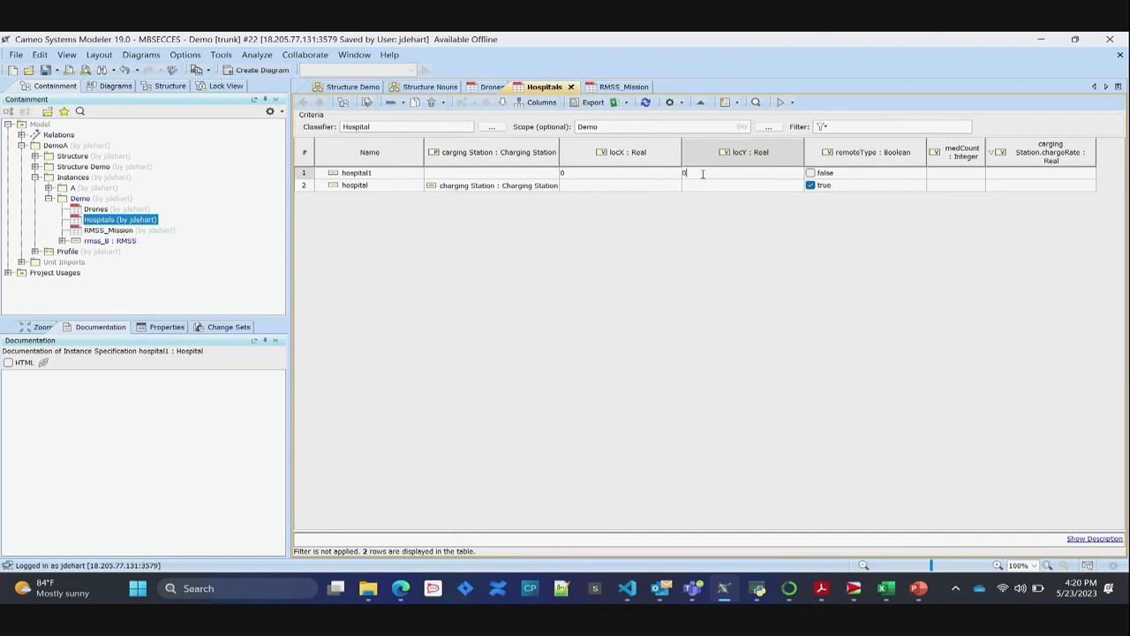
Rename hospital1 as hospital_city and hospital as hospital_rural in the Hospitals table.
left_click(382, 176)
left_click(381, 176)
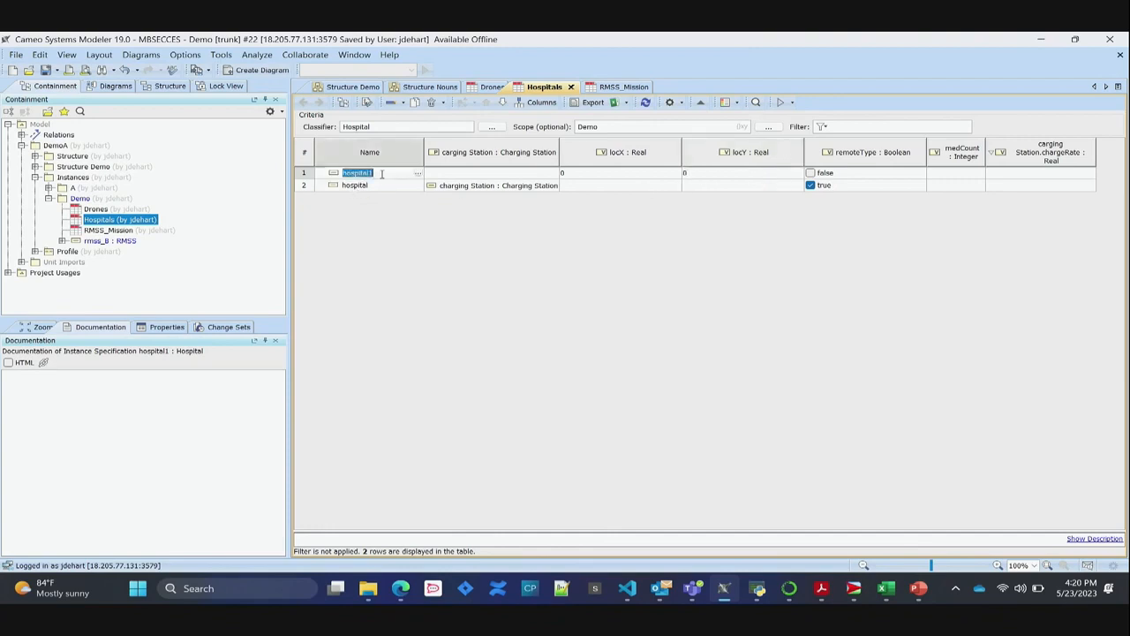
key("Right")
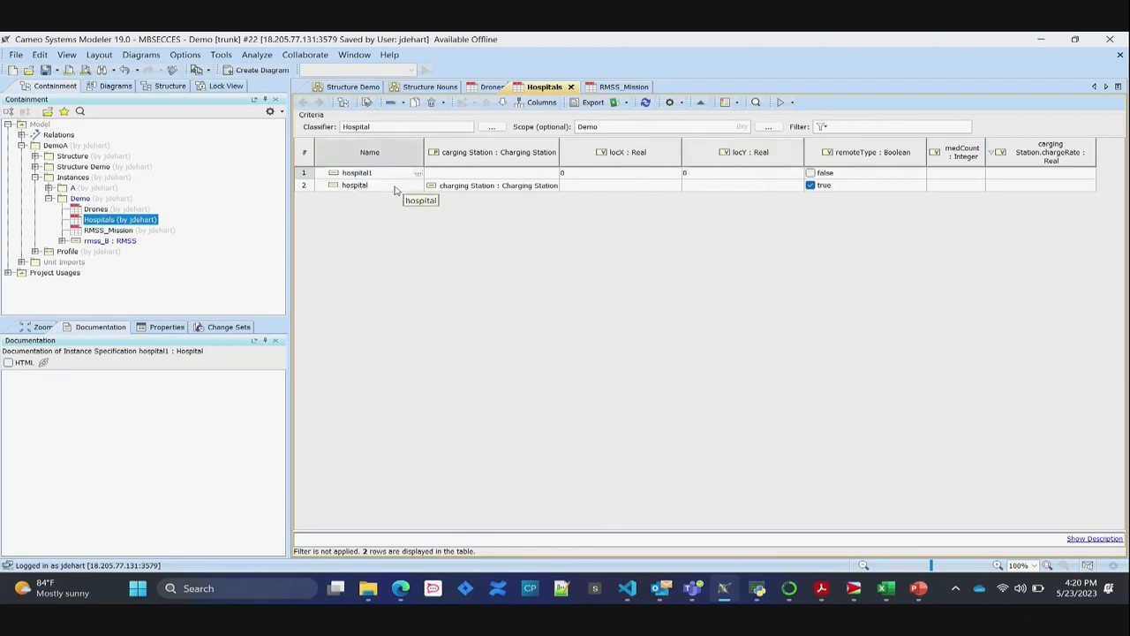
key("Return")
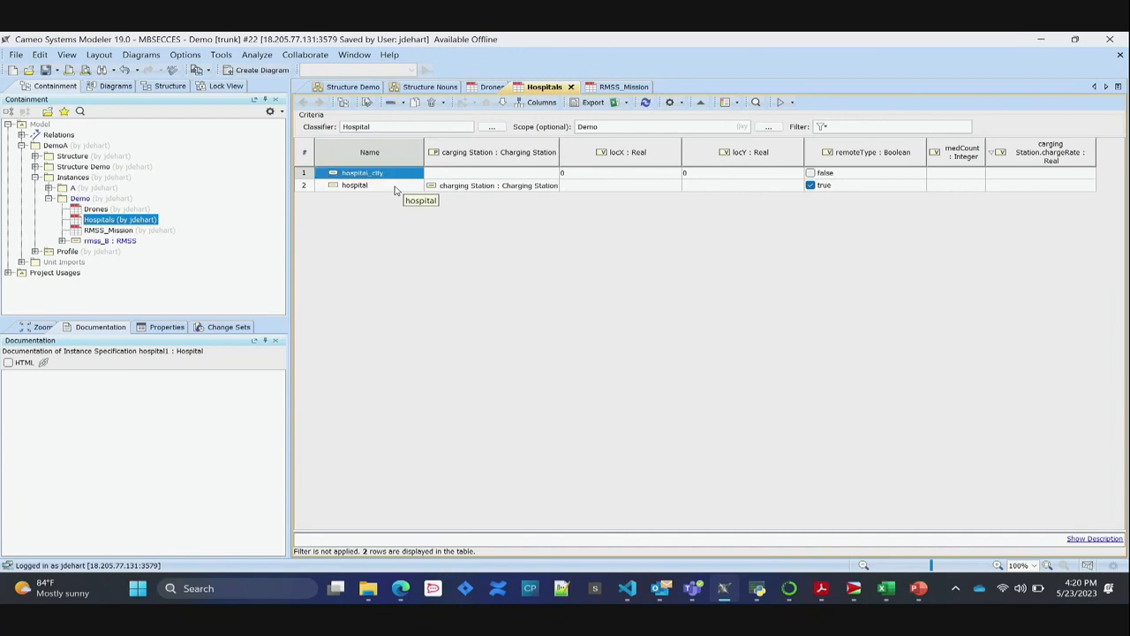
left_click(394, 187)
left_click(395, 187)
key("Right")
type("_ru")
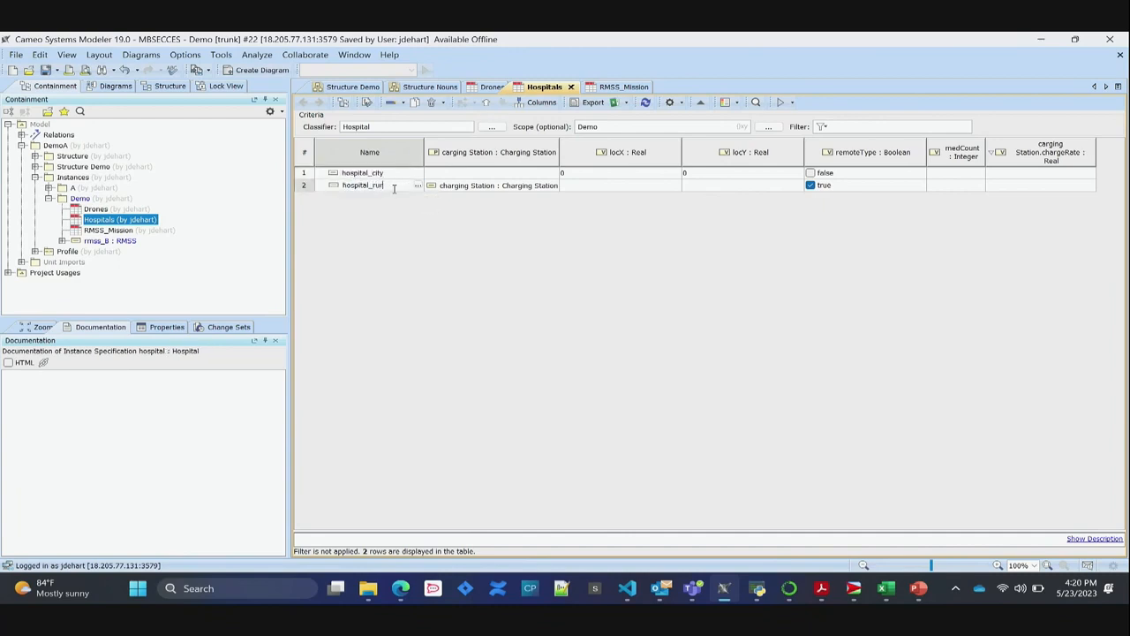
type("ral")
key("Return")
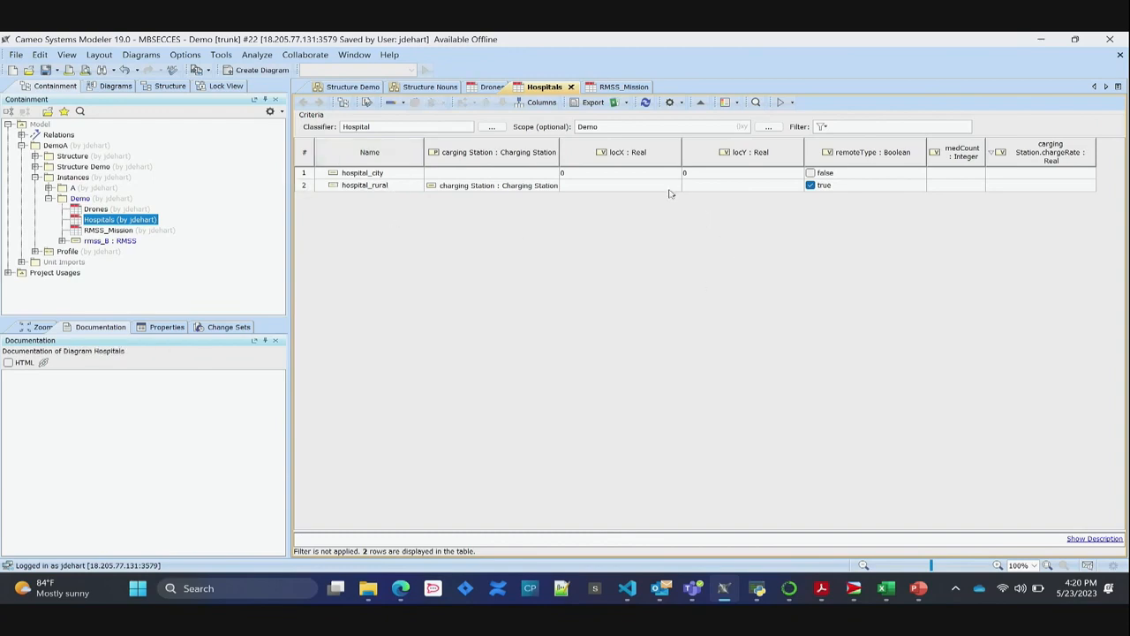
Set the location of hospital_rural to locX 11 and locY 12.
left_click(668, 187)
left_click(667, 185)
type("11")
key("Tab")
type("12")
key("Return")
Set medCount to 999 for hospital_city and 5 for hospital_rural.
left_click(963, 172)
type("999")
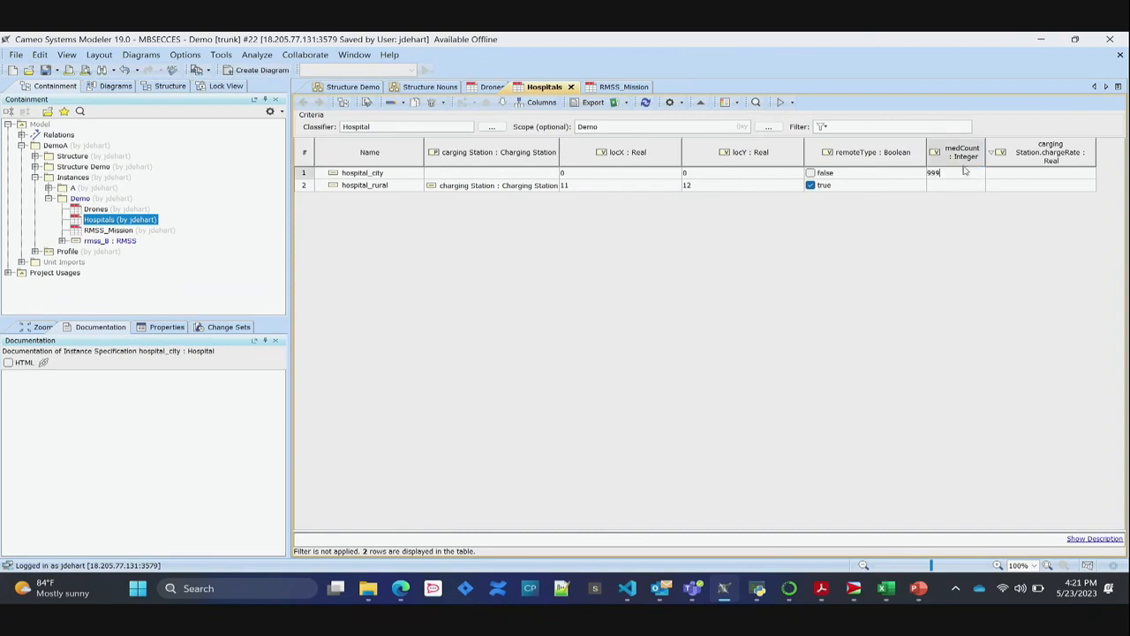
left_click(965, 183)
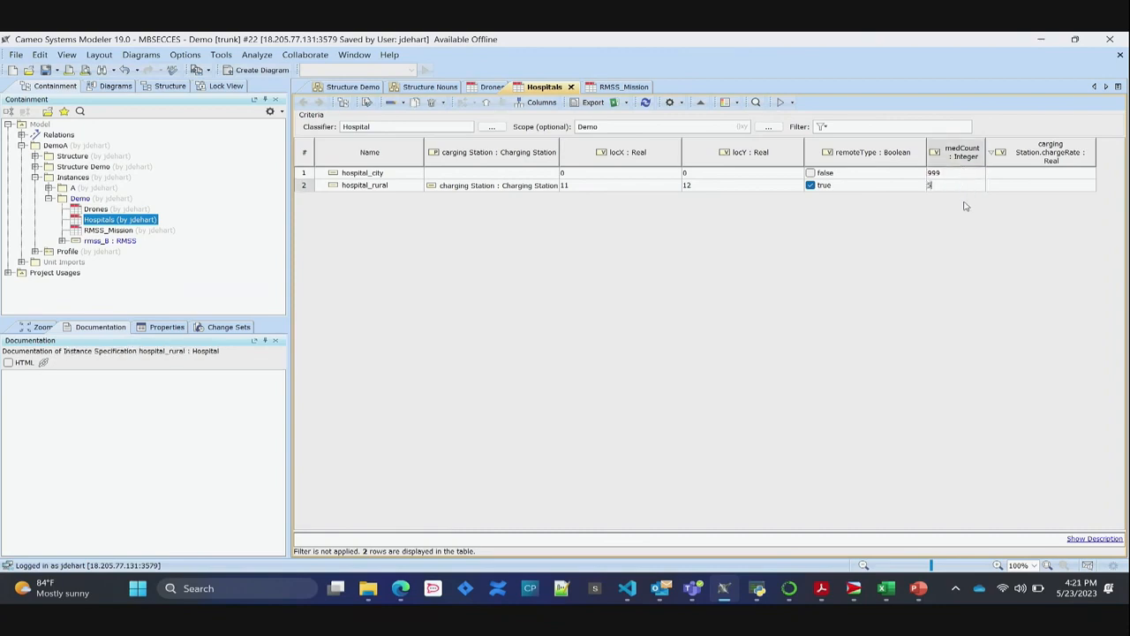
key("Return")
Set the charging station's chargeRate to 1200 for hospital_rural.
left_click(1014, 174)
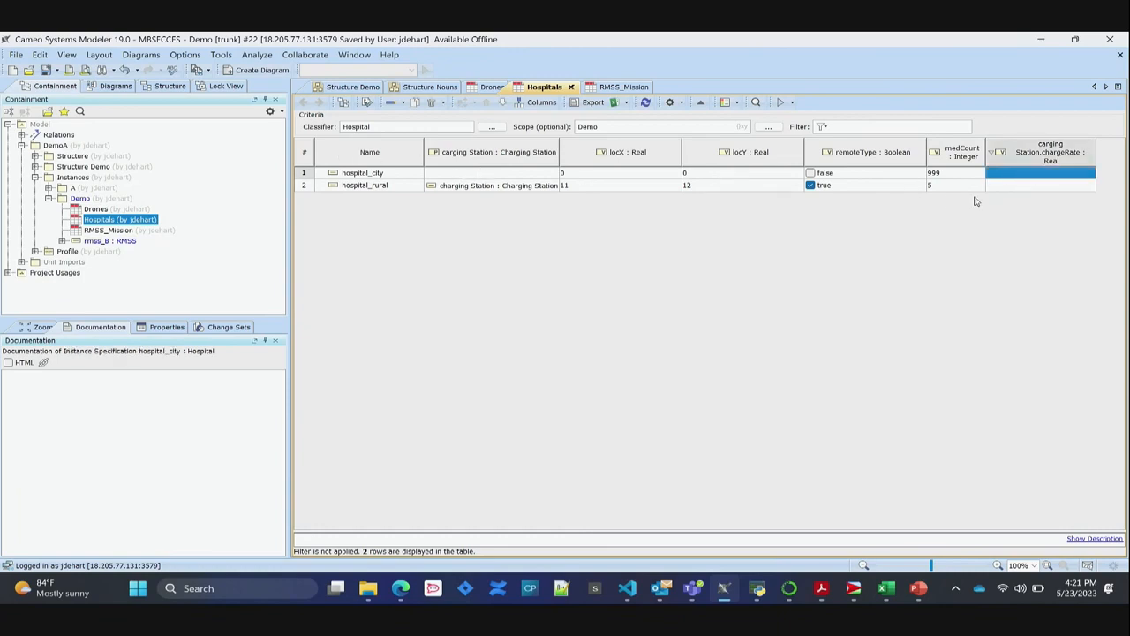
left_click(1021, 186)
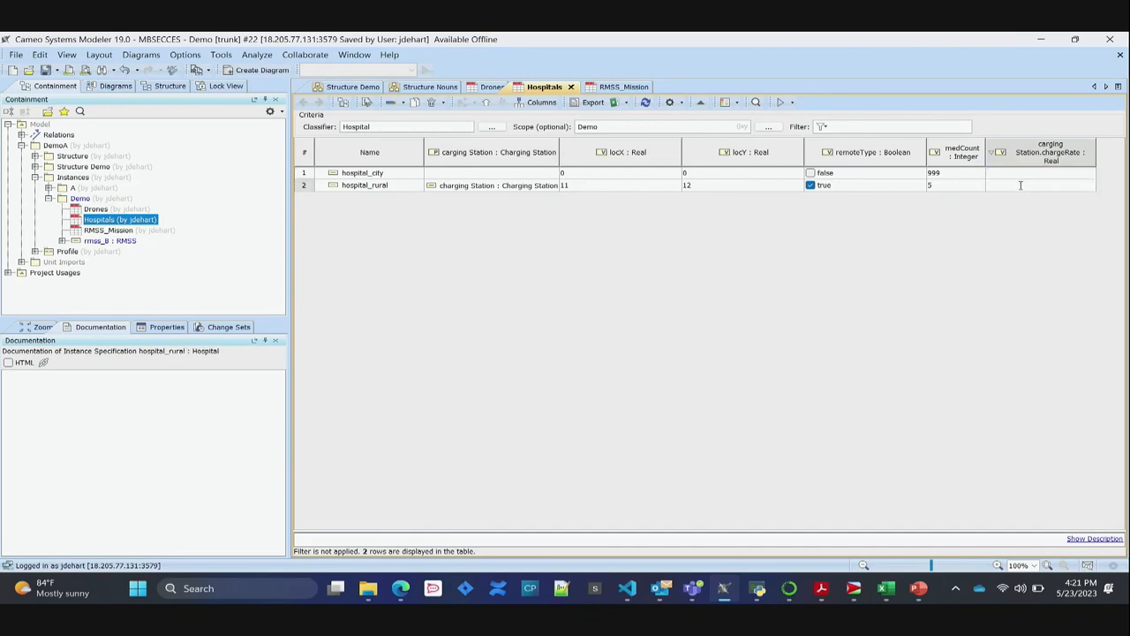
key("Return")
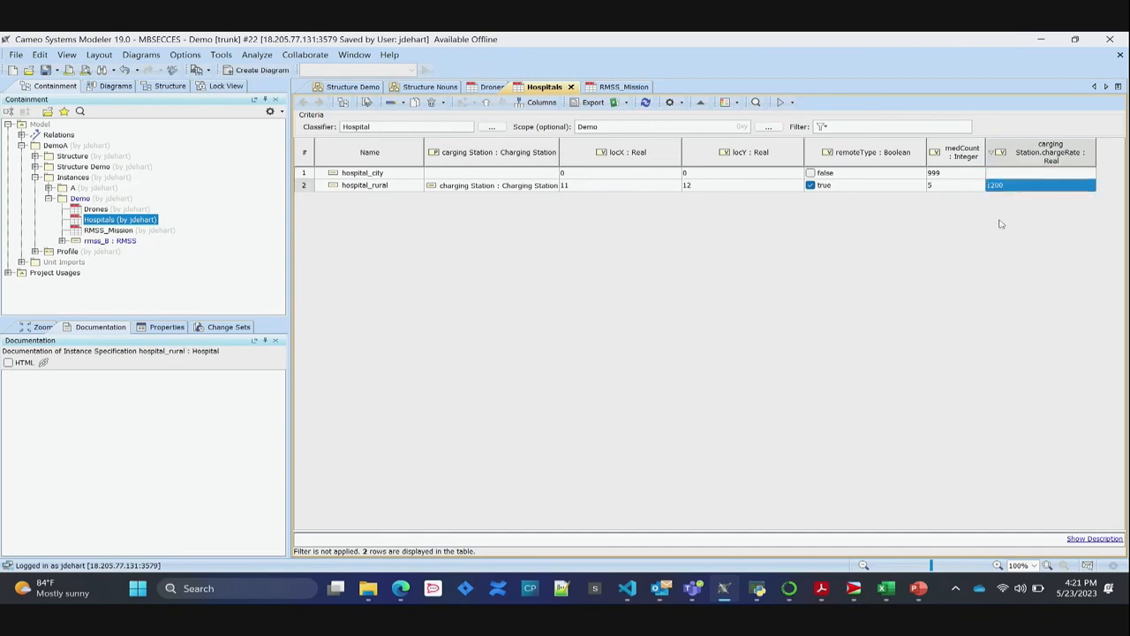
left_click(972, 245)
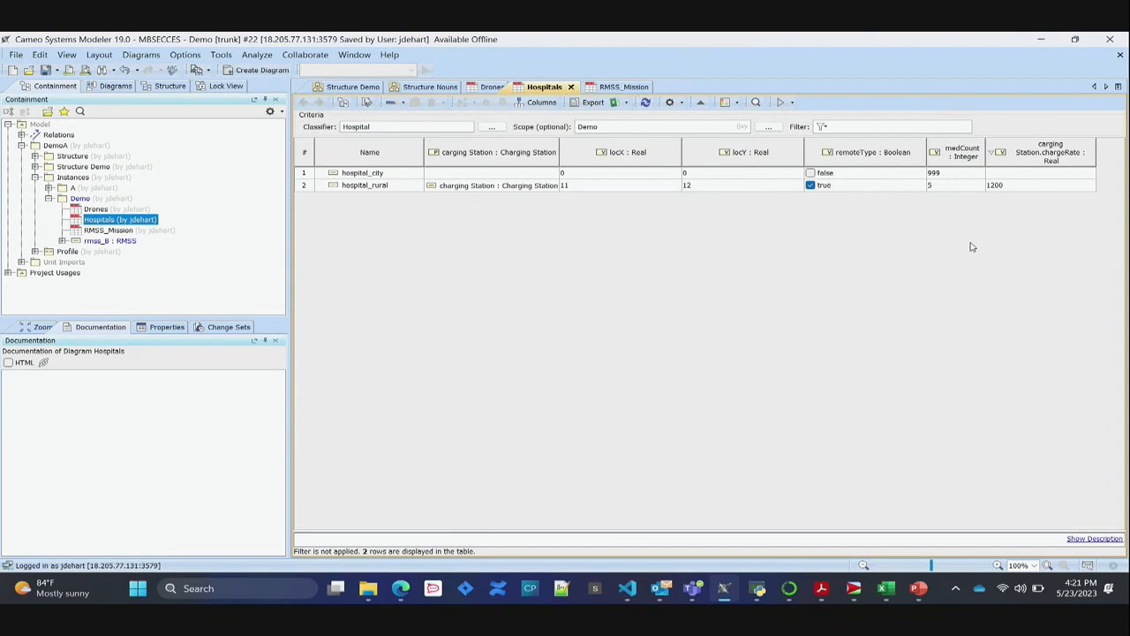
Expand rmss_B in the model's containment tree and compare its contents with the Hospitals and Drones instance tables.
left_click(61, 241)
left_click(92, 244)
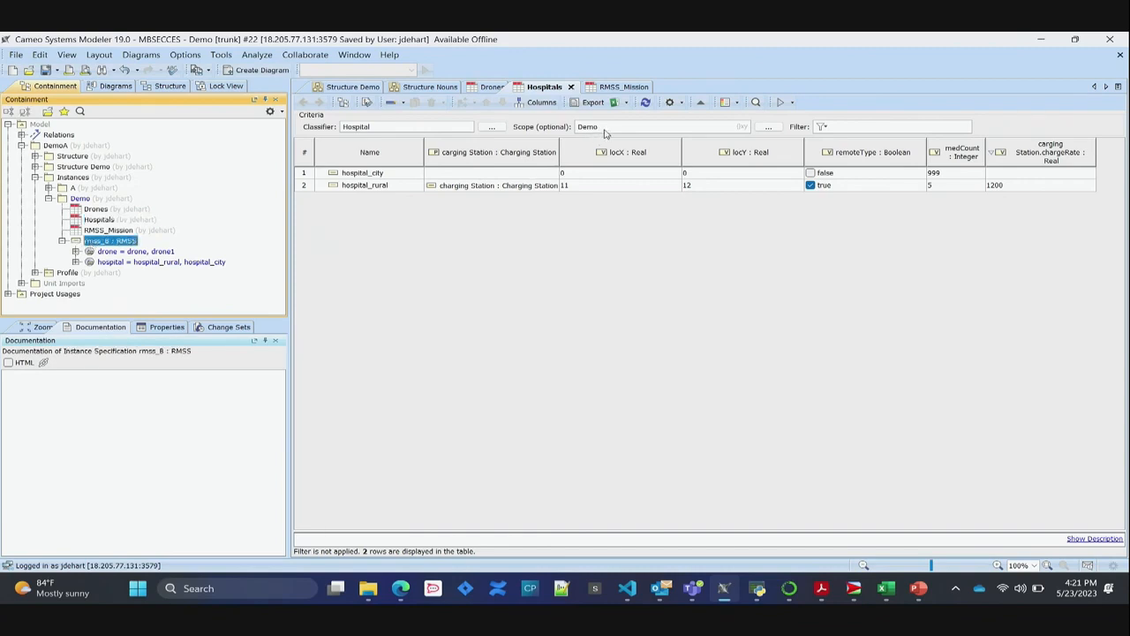
left_click(72, 198)
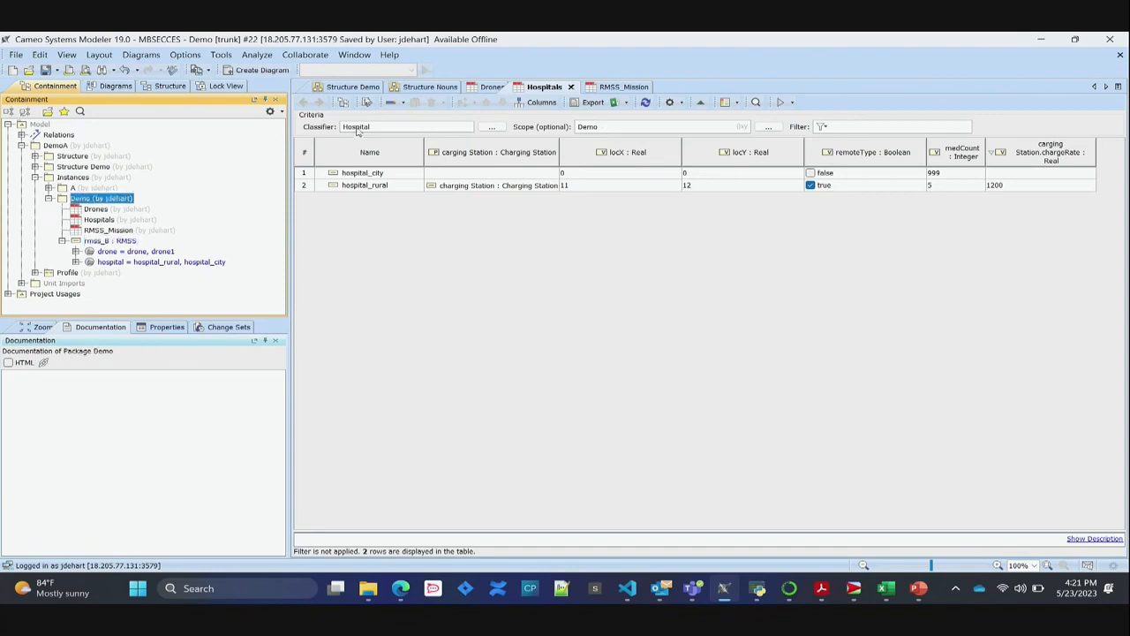
left_click(385, 138)
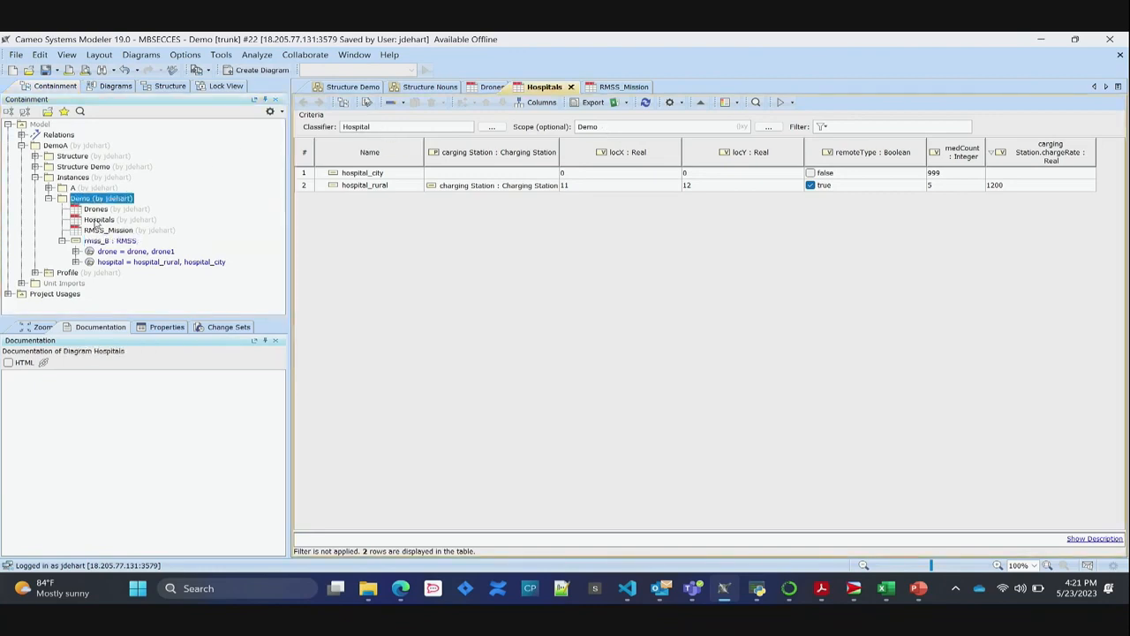
left_click(80, 250)
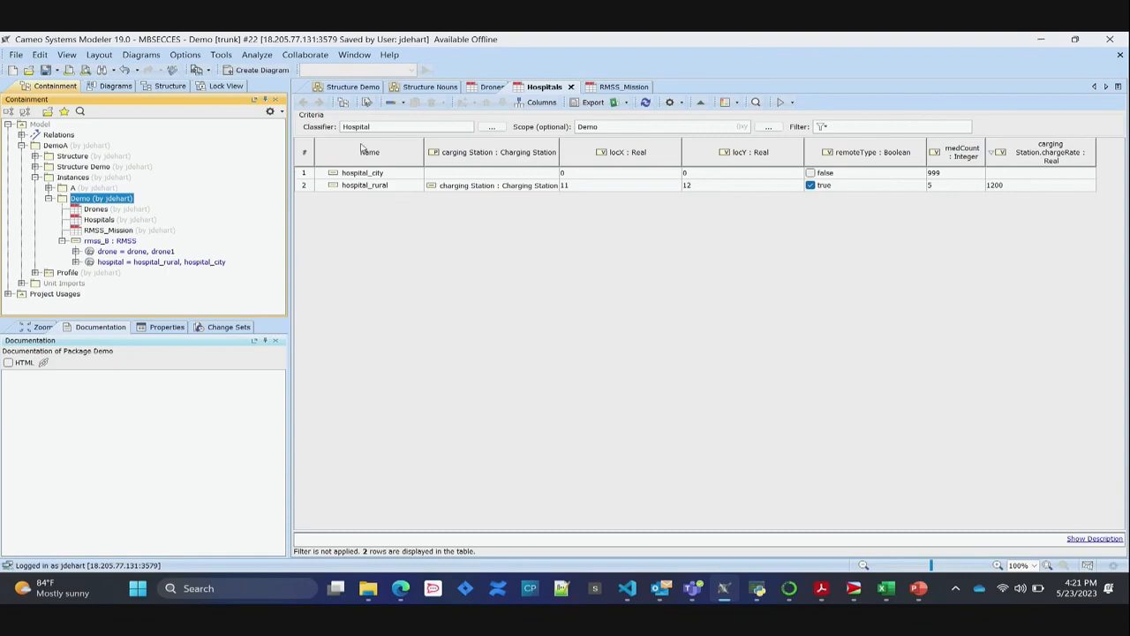
double_click(97, 209)
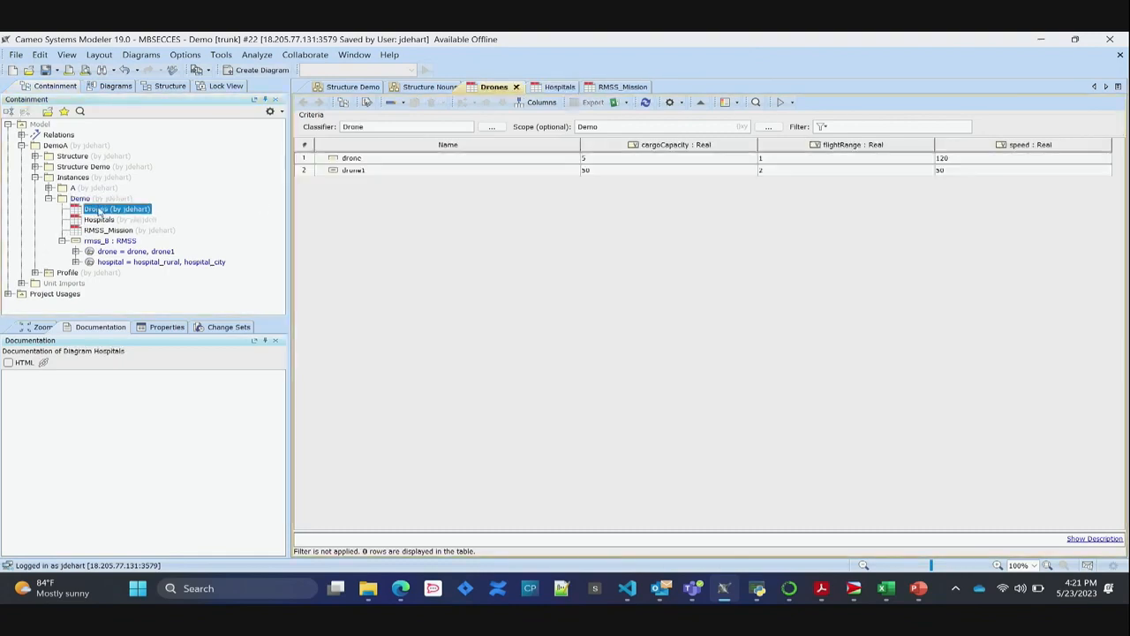
View the specification of rmss_B, close it, and expand its drone and hospital slots to examine the individual instances.
double_click(128, 242)
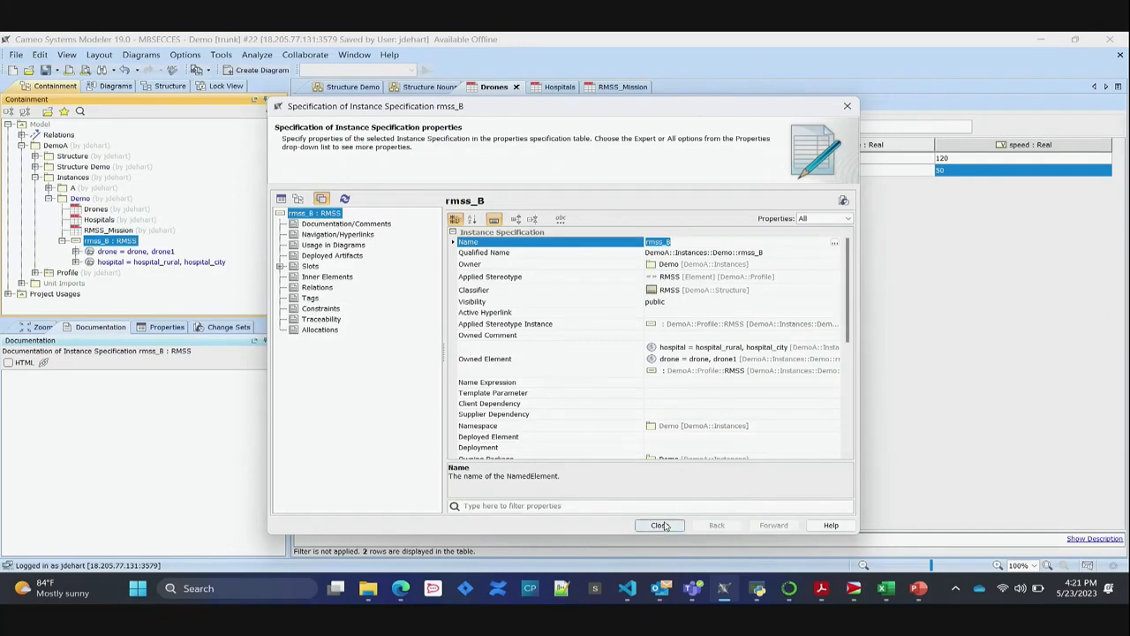
left_click(662, 525)
left_click(75, 262)
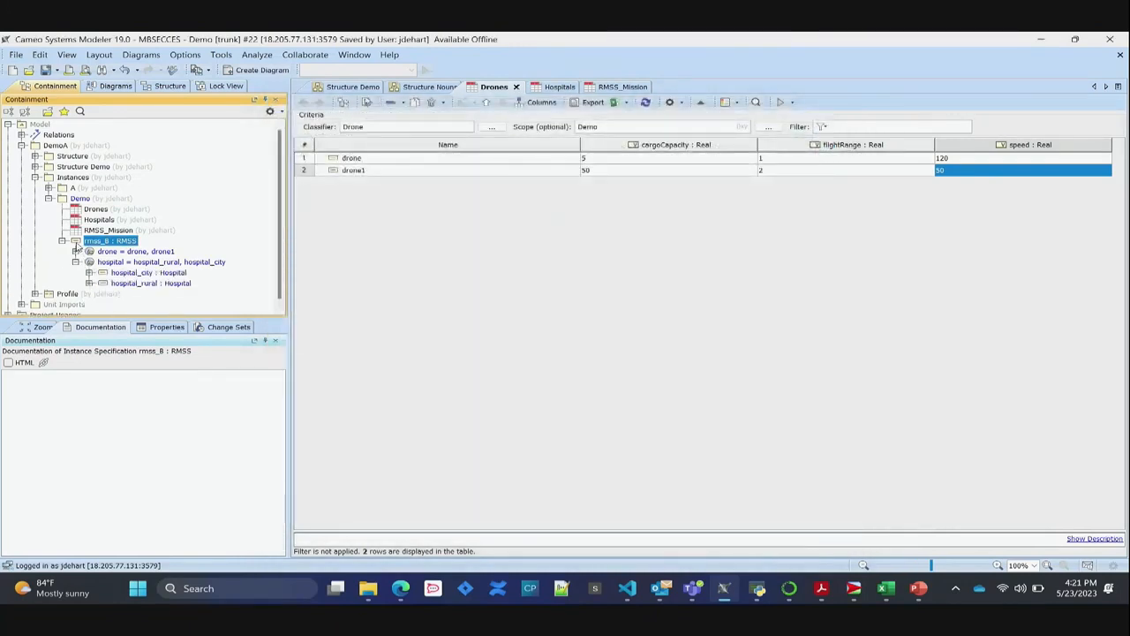
left_click(76, 251)
scroll(92, 285, "down", 3)
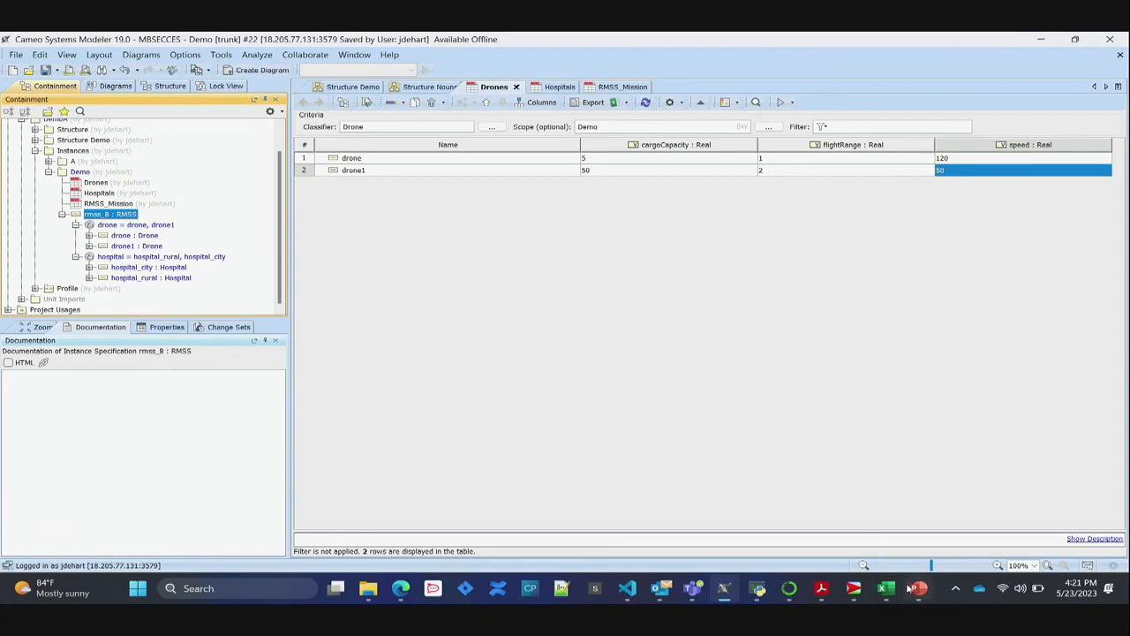
Switch to the 2023-MBSECCES-AVIAN_A presentation in PowerPoint and view the slide on creating instance tables.
mouse_move(915, 588)
left_click(916, 525)
scroll(909, 455, "down", 1)
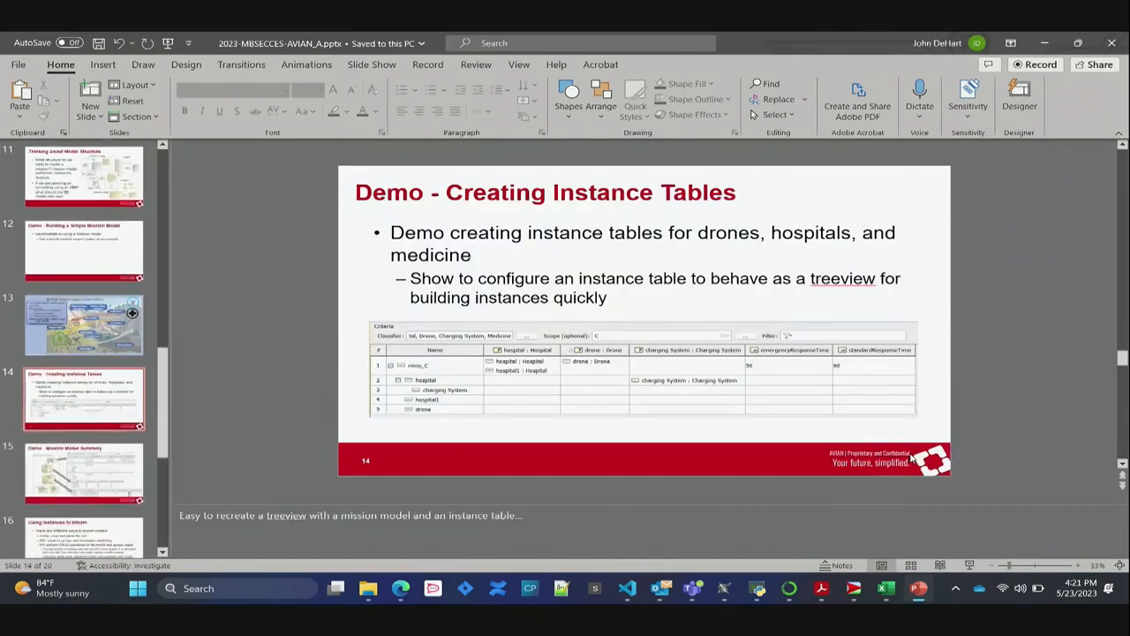
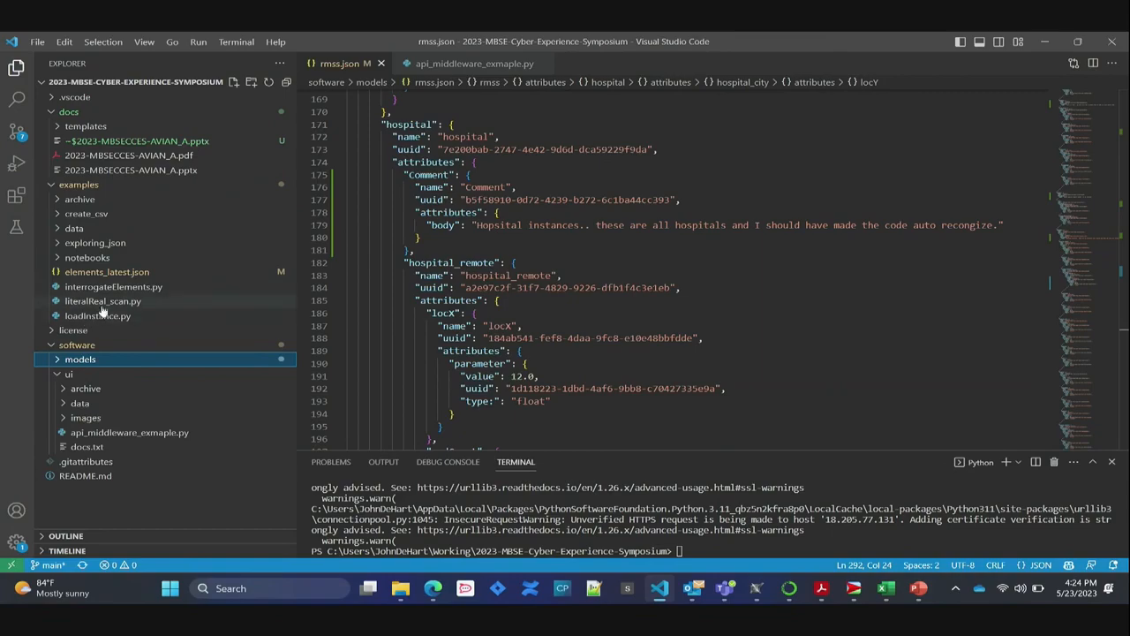
Open api_middleware_exmaple.py from the ui folder in Visual Studio Code and review the App class code for the server info frame.
left_click(106, 434)
scroll(671, 282, "up", 17)
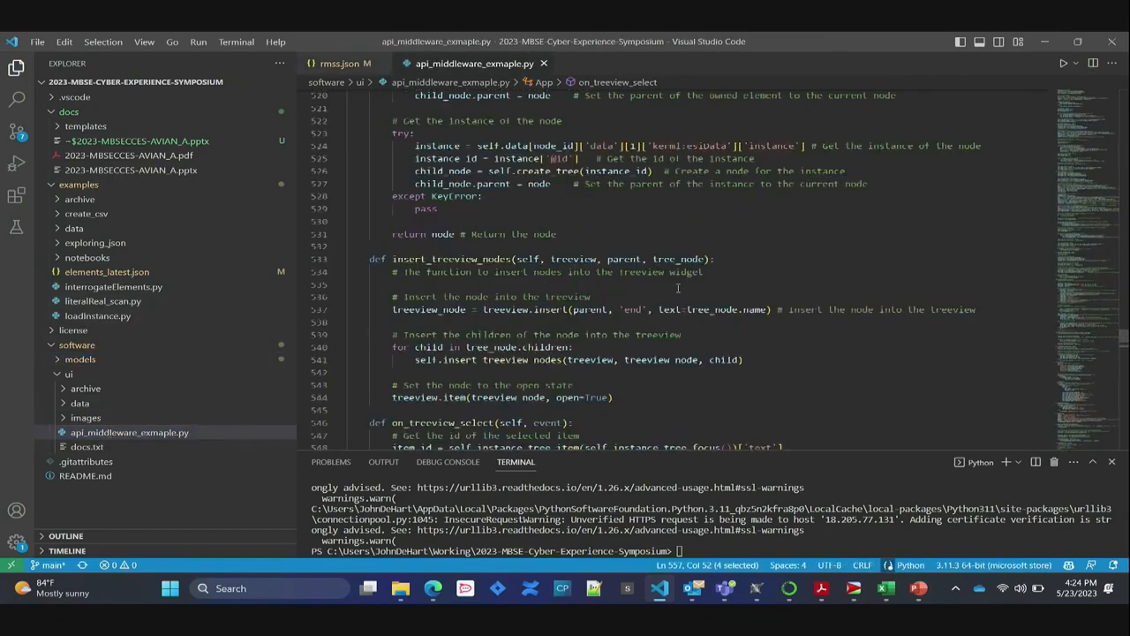
left_click_drag(1124, 325, 1124, 116)
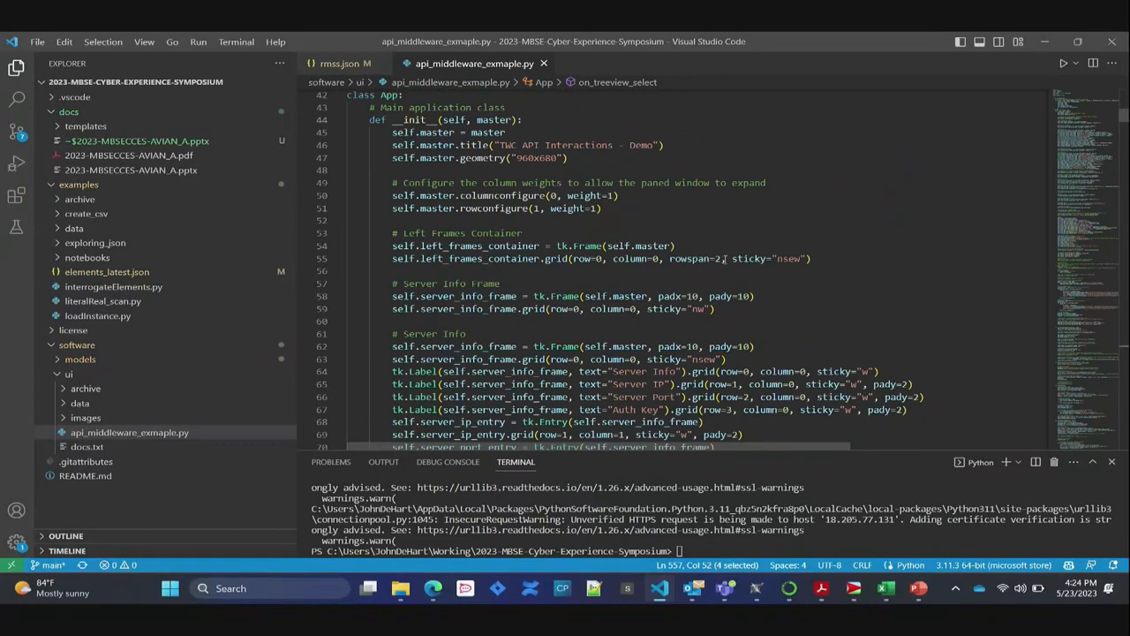
scroll(724, 258, "down", 1)
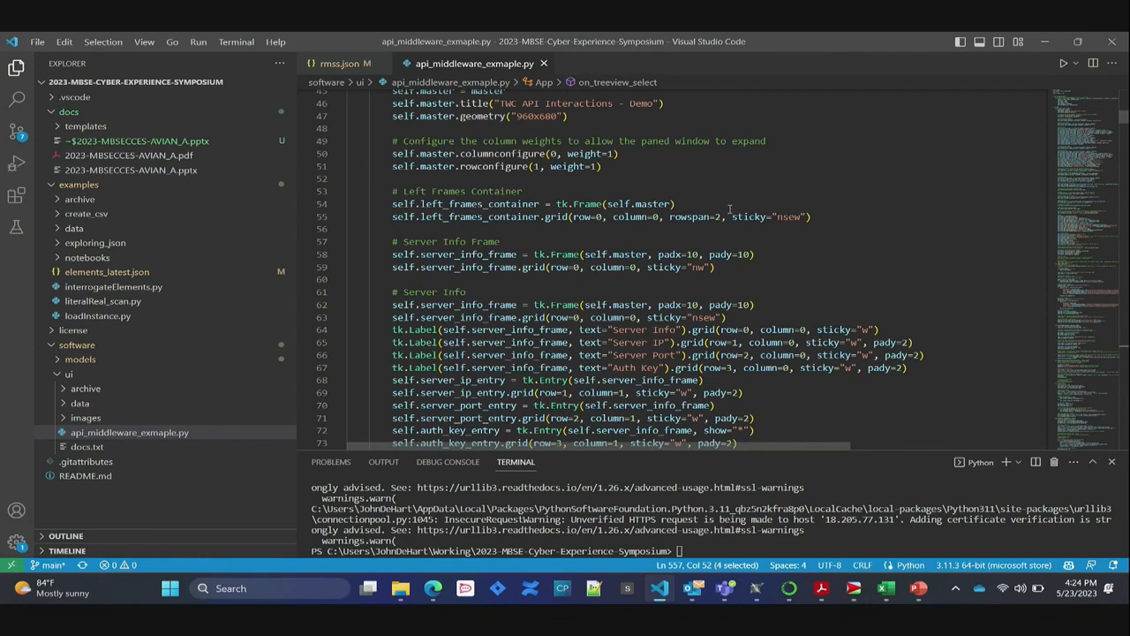
scroll(730, 209, "down", 2)
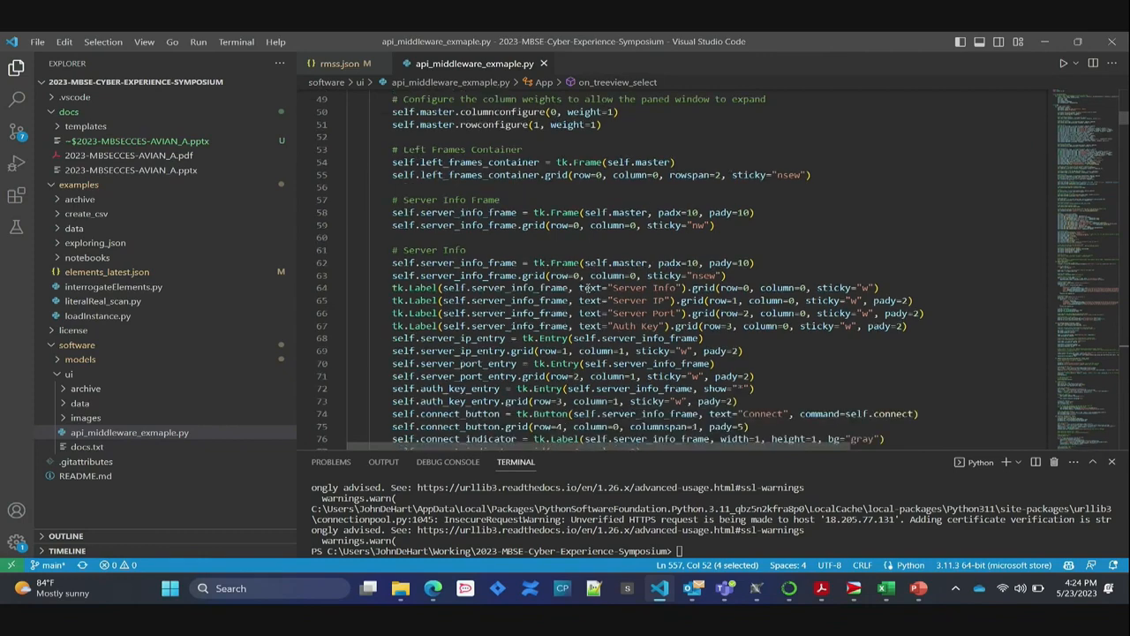
Run api_middleware_exmaple.py and connect the TWC API Interactions demo window to the server with its prefilled settings.
left_click(1063, 63)
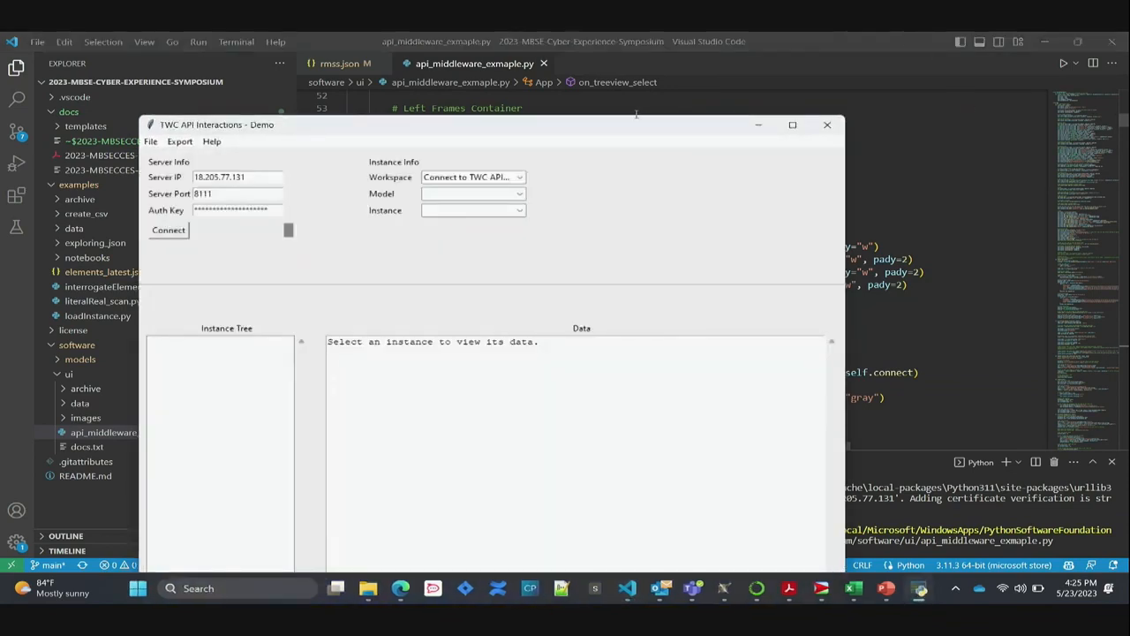
left_click_drag(636, 131, 675, 66)
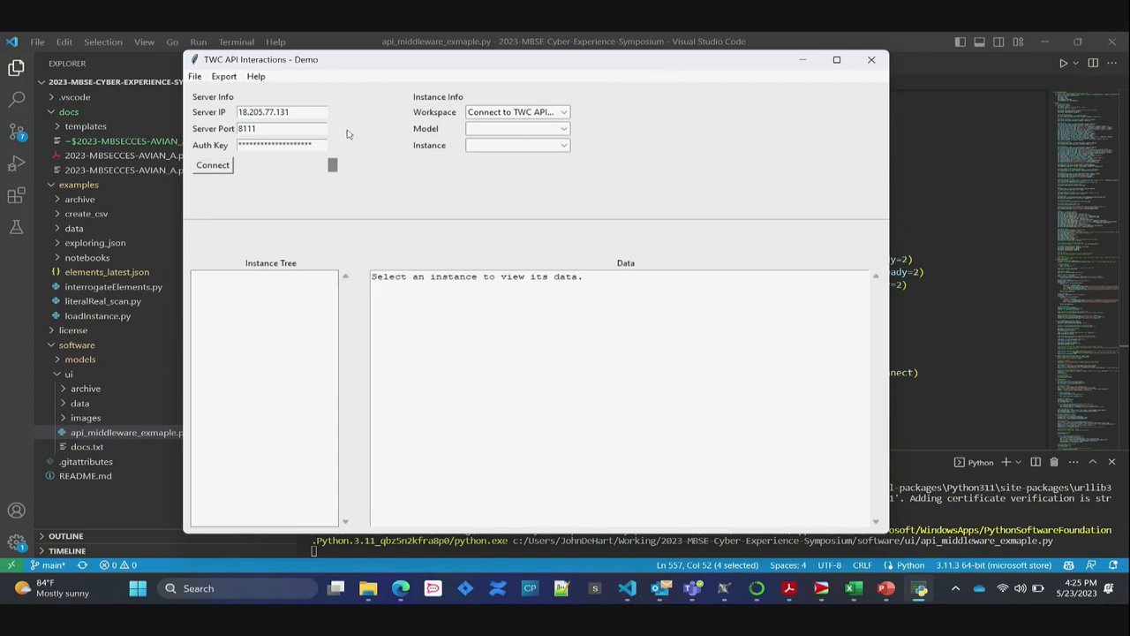
left_click(211, 165)
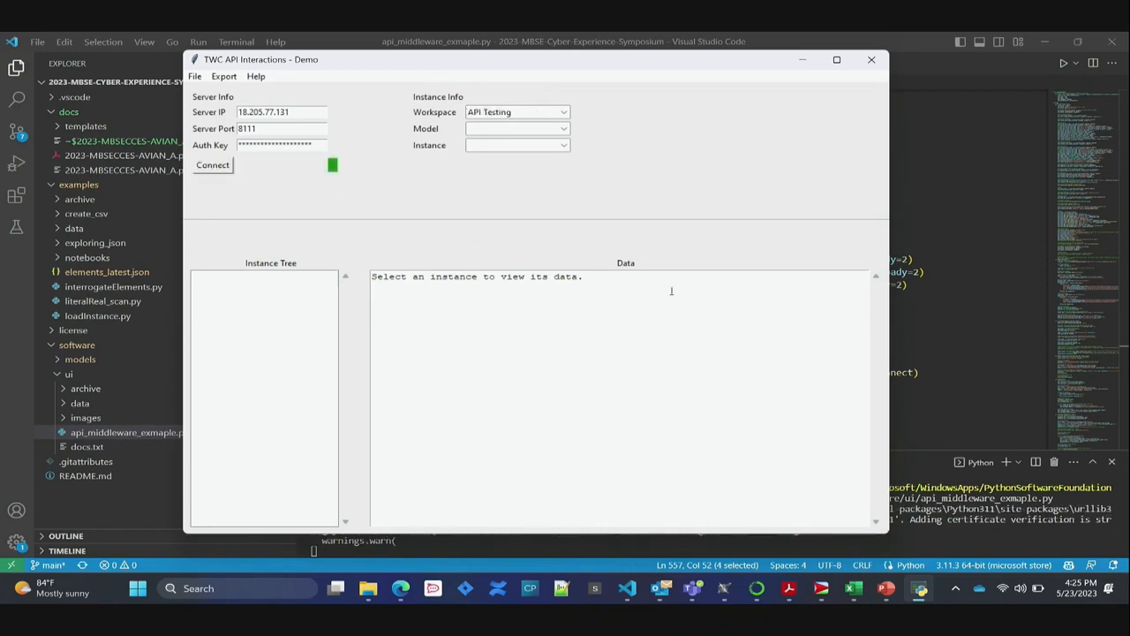
Choose the Mission Demos workspace and its MBSECCES - Demo model in the TWC API Interactions demo.
mouse_move(681, 68)
left_mouse_down()
mouse_move(684, 51)
mouse_move(686, 62)
left_mouse_up()
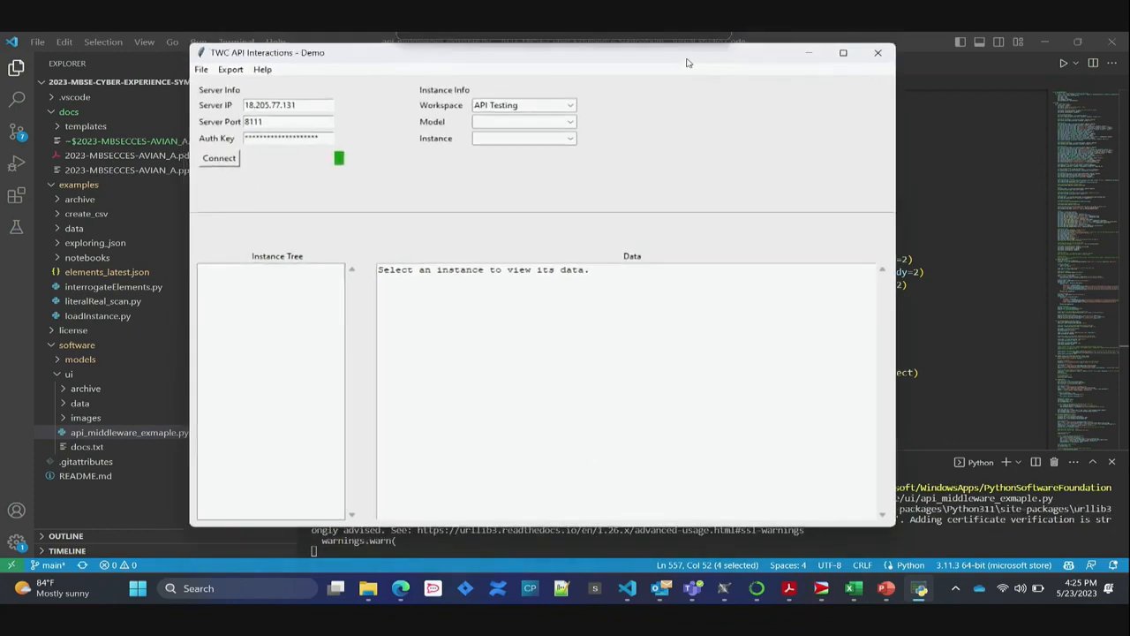
left_click(570, 105)
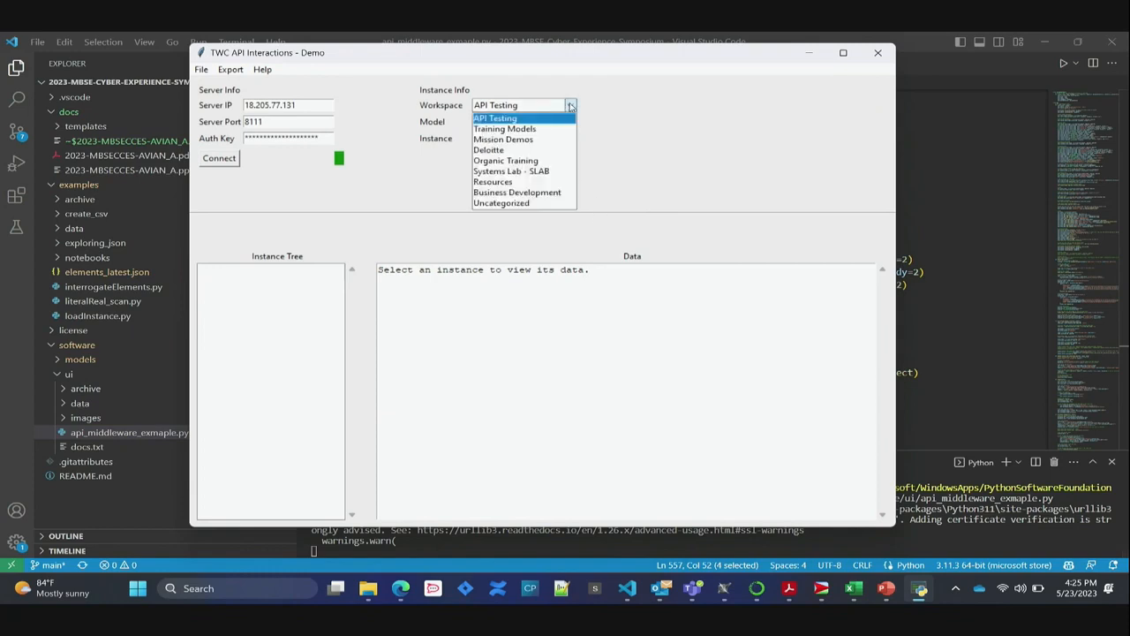
left_click(533, 143)
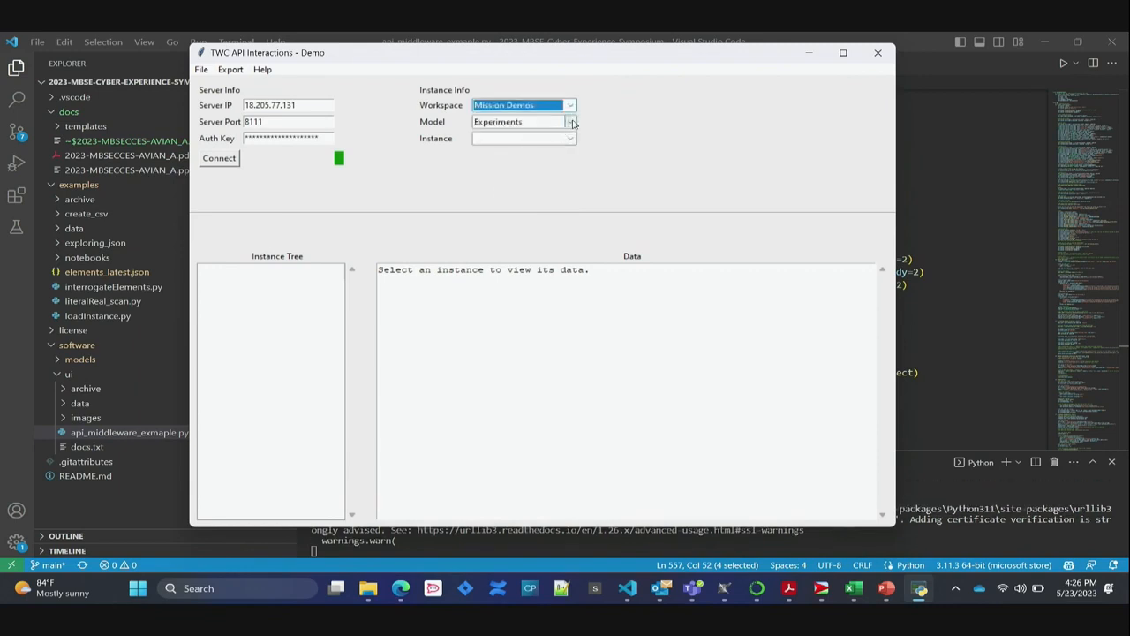
left_click(572, 123)
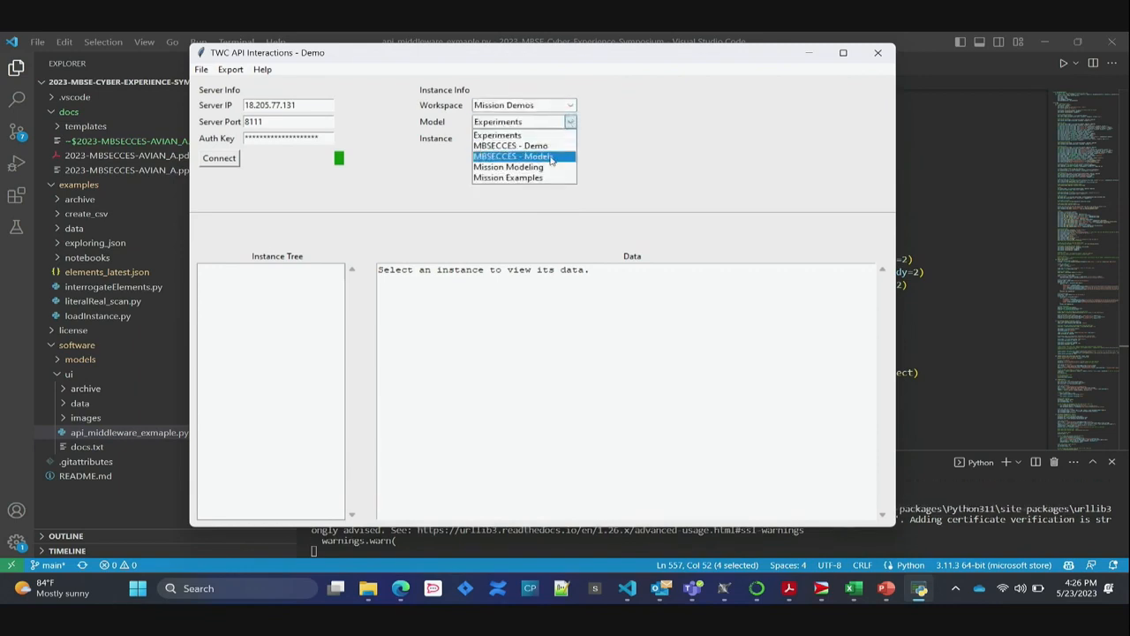
left_click(724, 588)
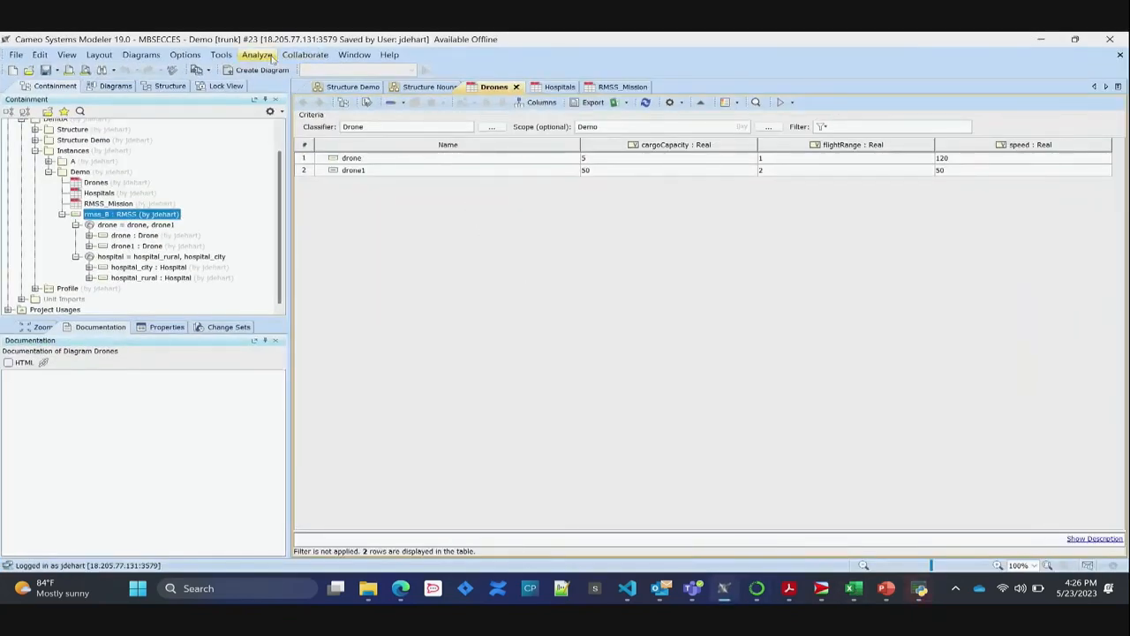
left_click(1041, 39)
left_click(570, 122)
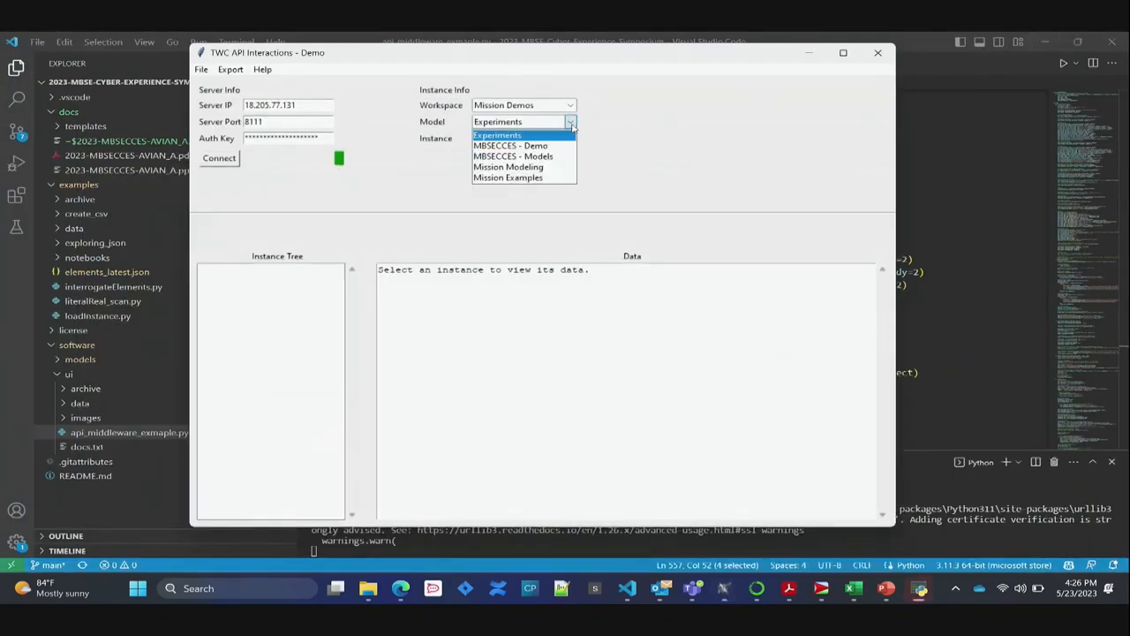
left_click(559, 146)
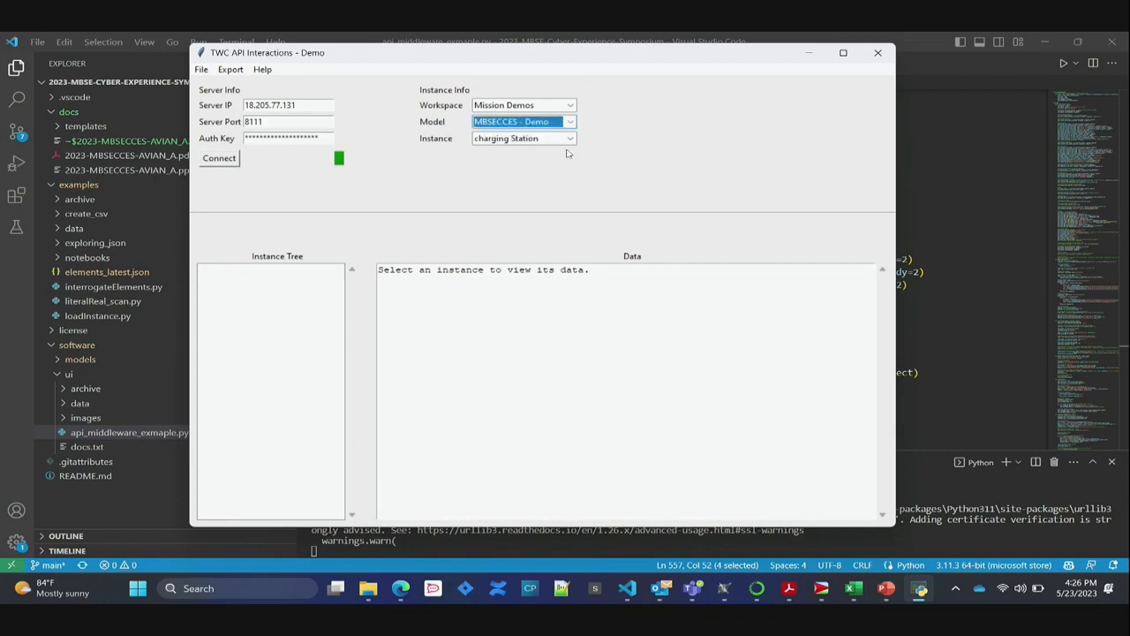
Load the charging Station instance, widen the instance tree and the window, and display the instance's data.
left_click(570, 139)
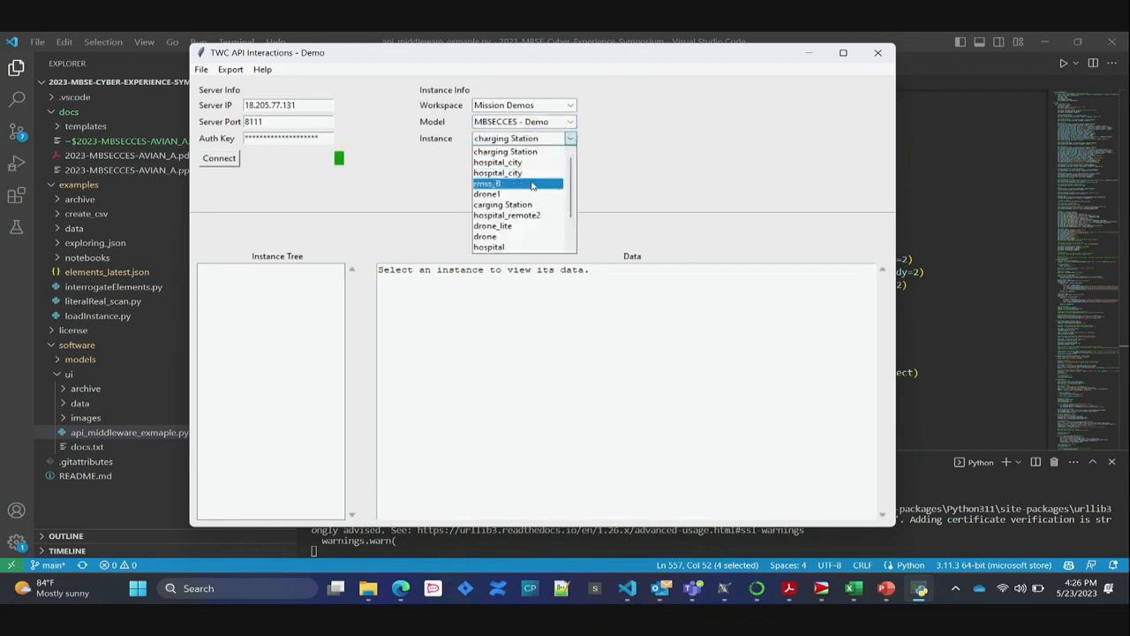
scroll(532, 185, "down", 2)
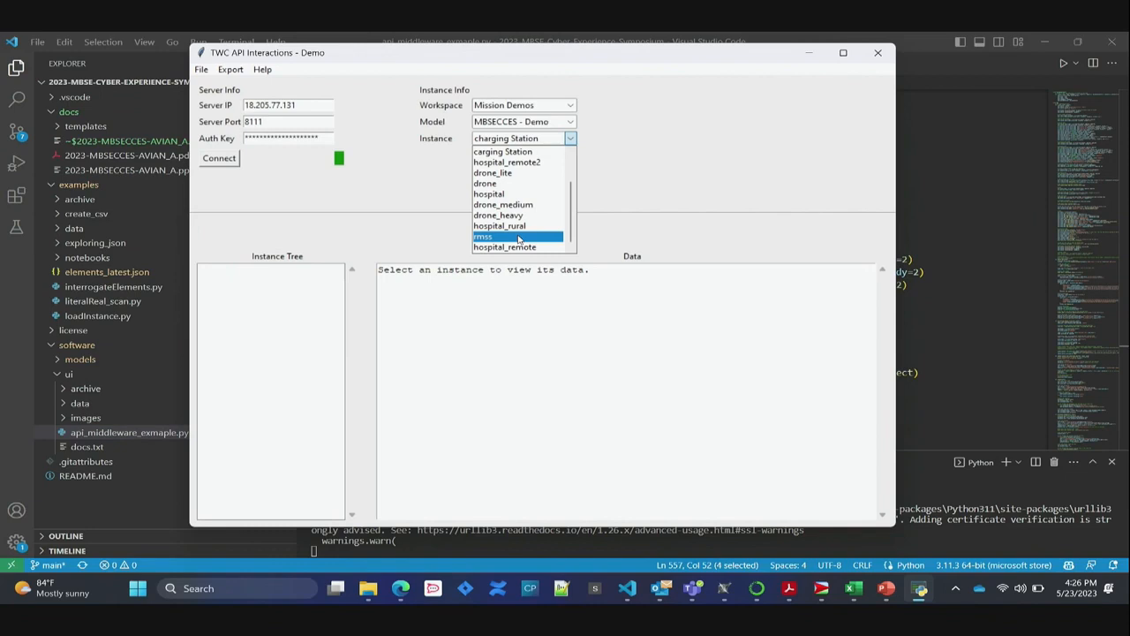
scroll(520, 221, "up", 5)
left_click(535, 153)
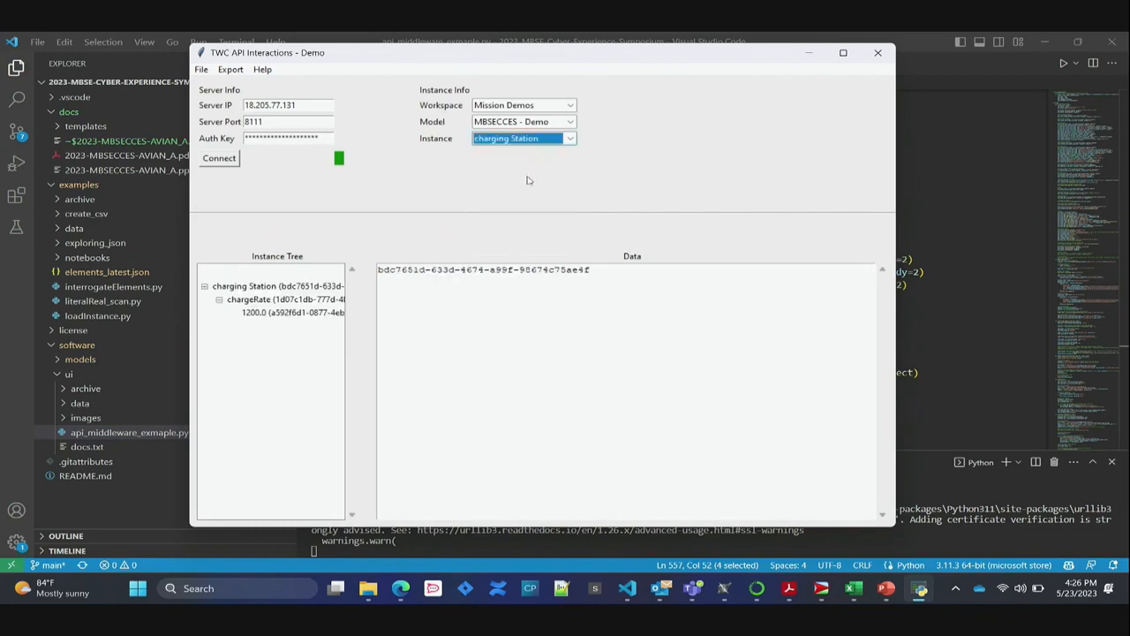
left_click_drag(367, 331, 474, 332)
left_click(397, 293)
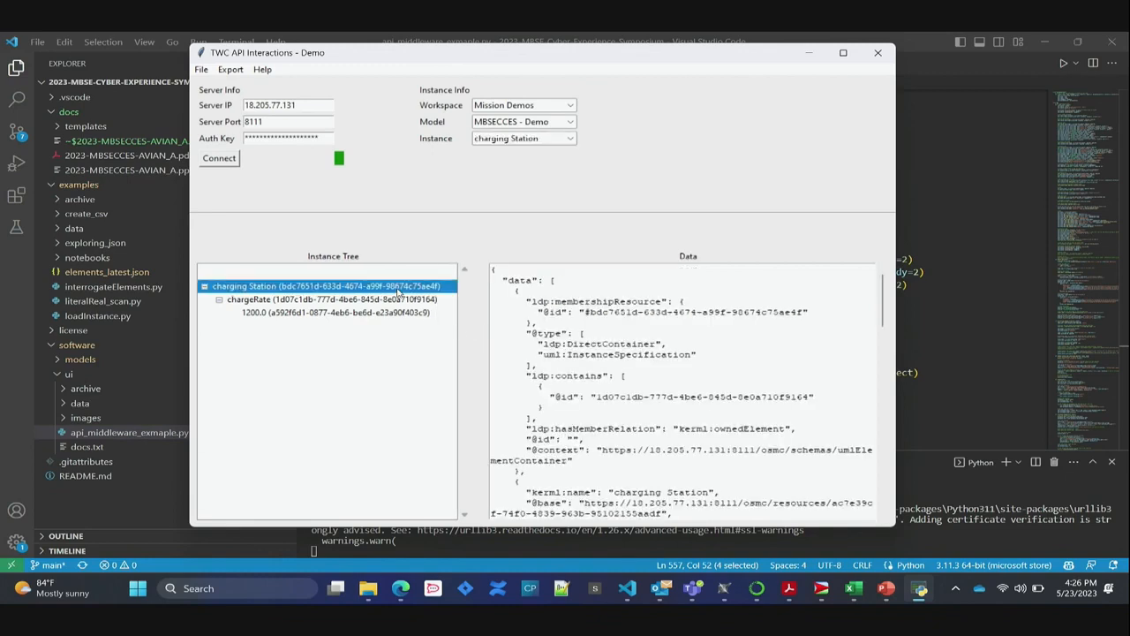
left_click_drag(895, 176, 1103, 178)
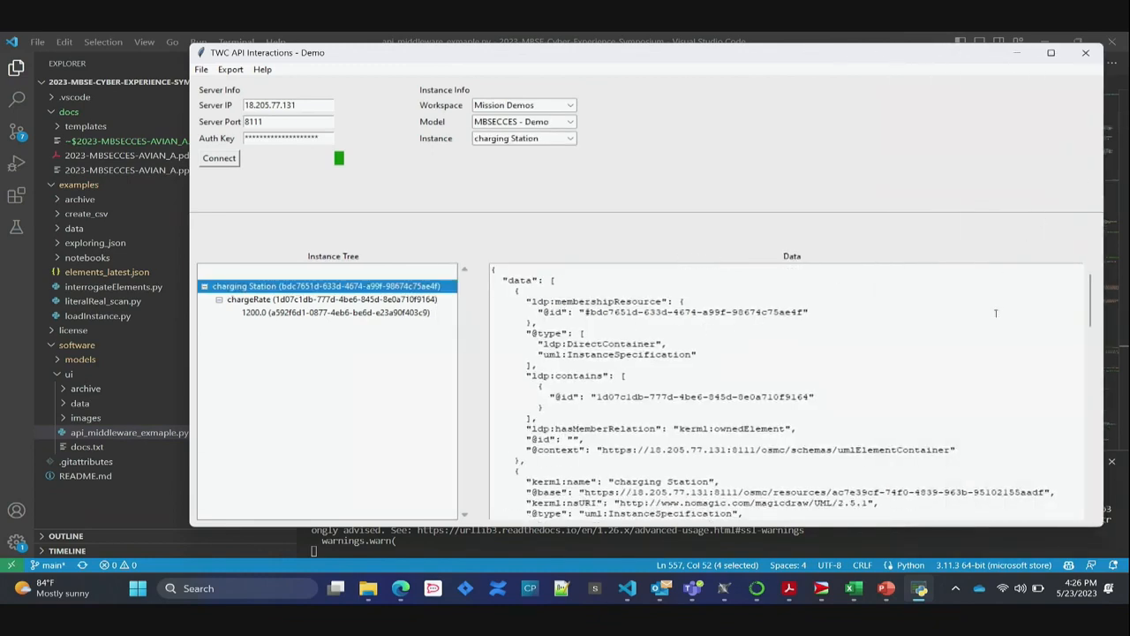
Maximize the demo window and examine the charging Station JSON data, highlighting its uml:InstanceSpecification type.
scroll(995, 312, "down", 3)
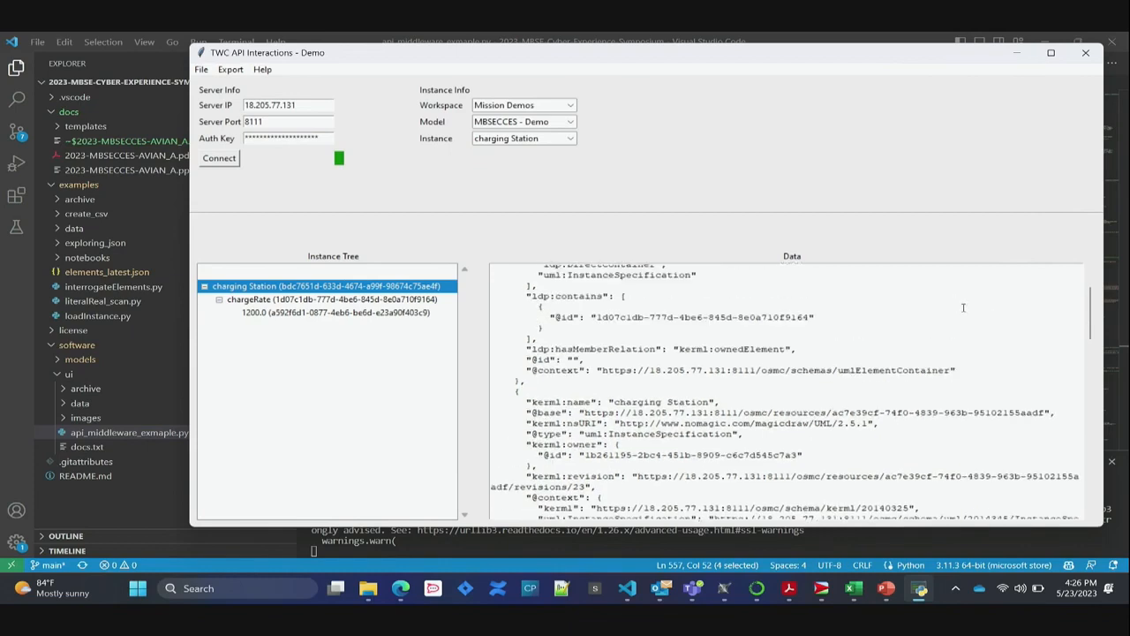
scroll(960, 318, "down", 4)
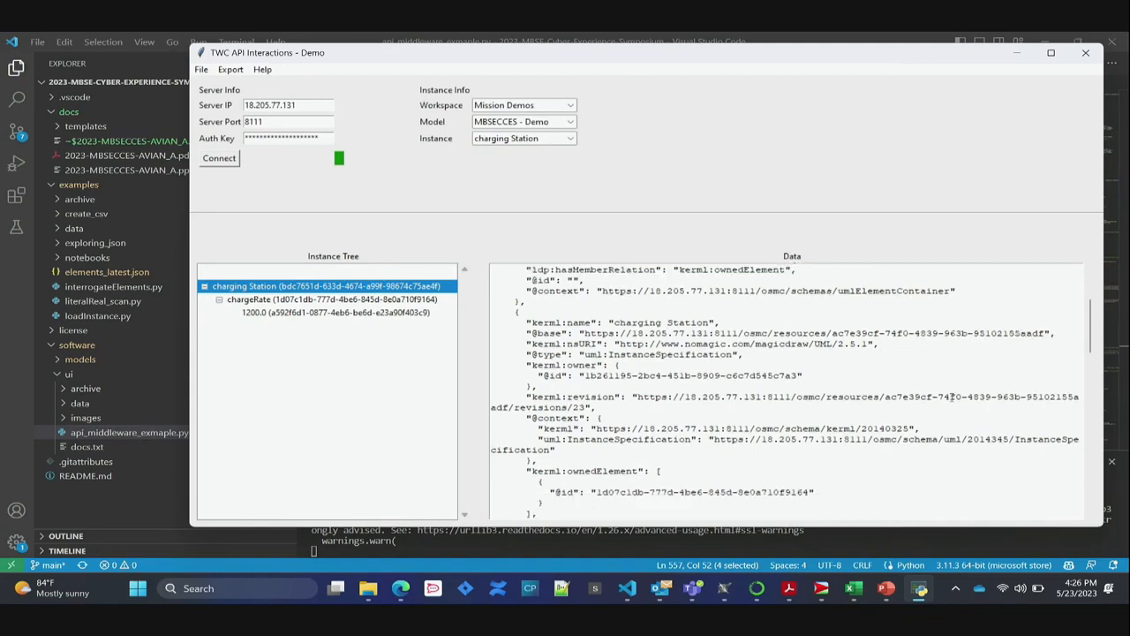
scroll(664, 402, "down", 3)
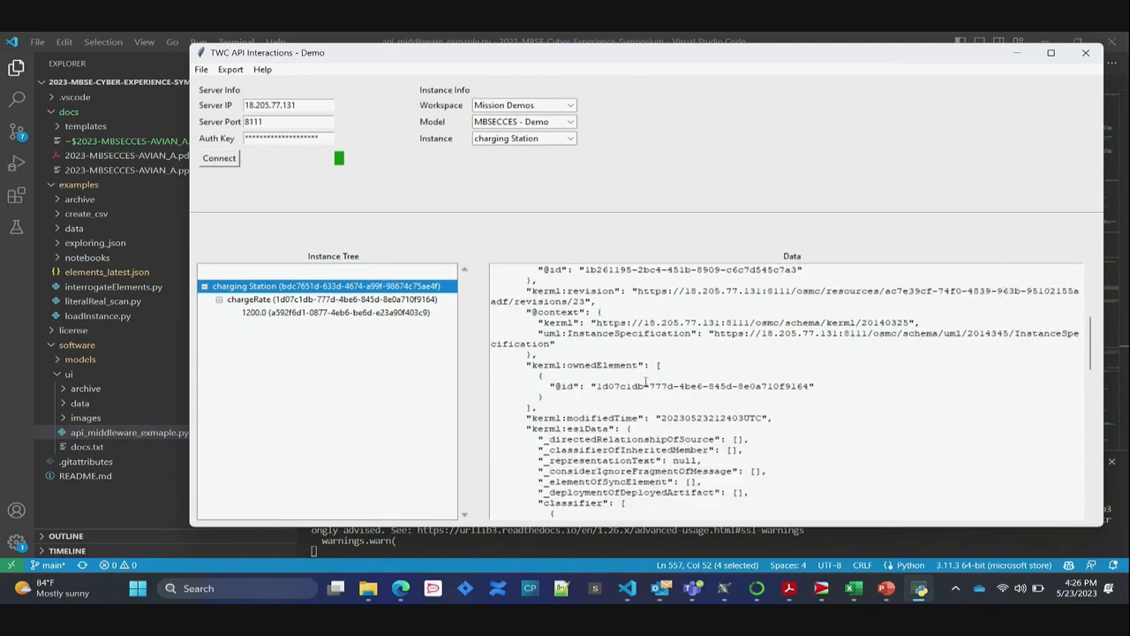
scroll(664, 380, "up", 7)
scroll(664, 369, "up", 3)
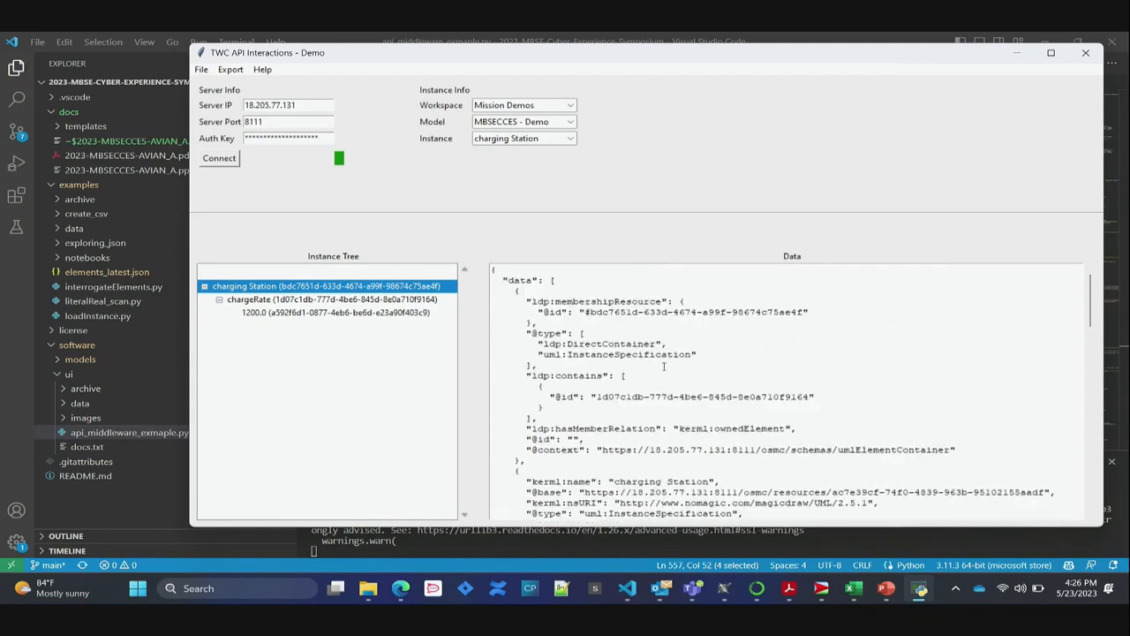
scroll(662, 369, "down", 1)
scroll(663, 369, "down", 6)
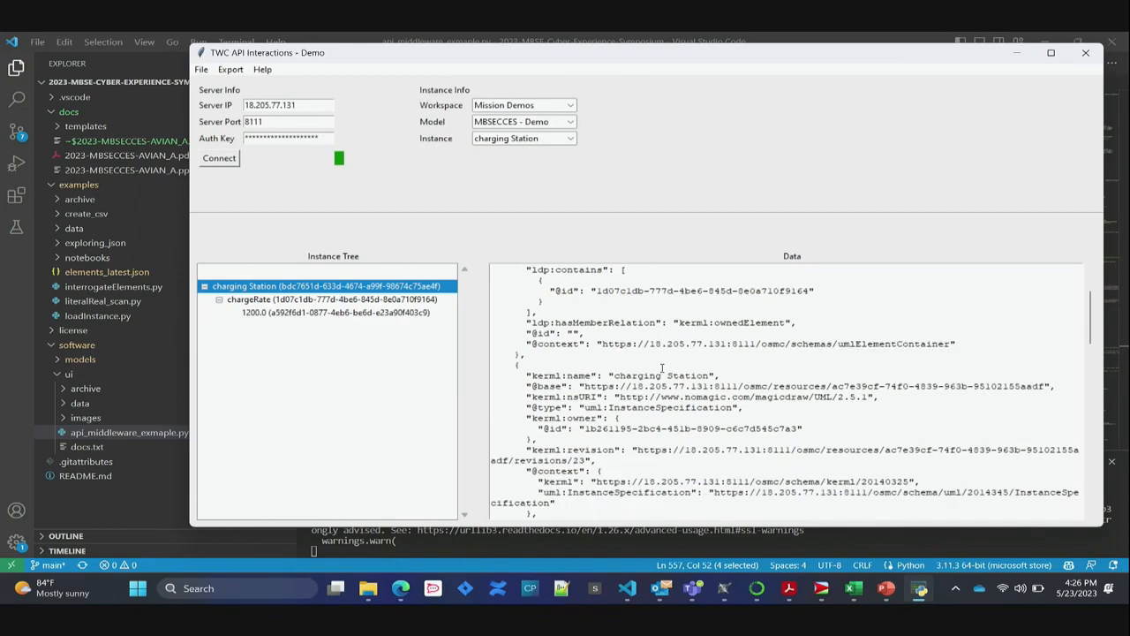
scroll(752, 370, "down", 5)
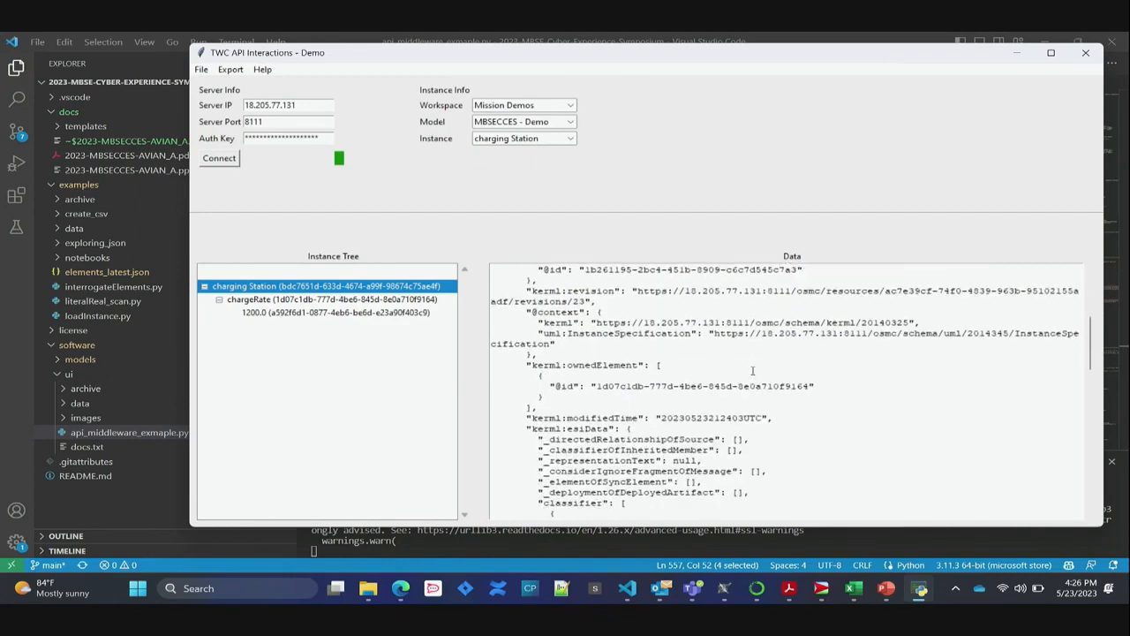
scroll(752, 373, "up", 4)
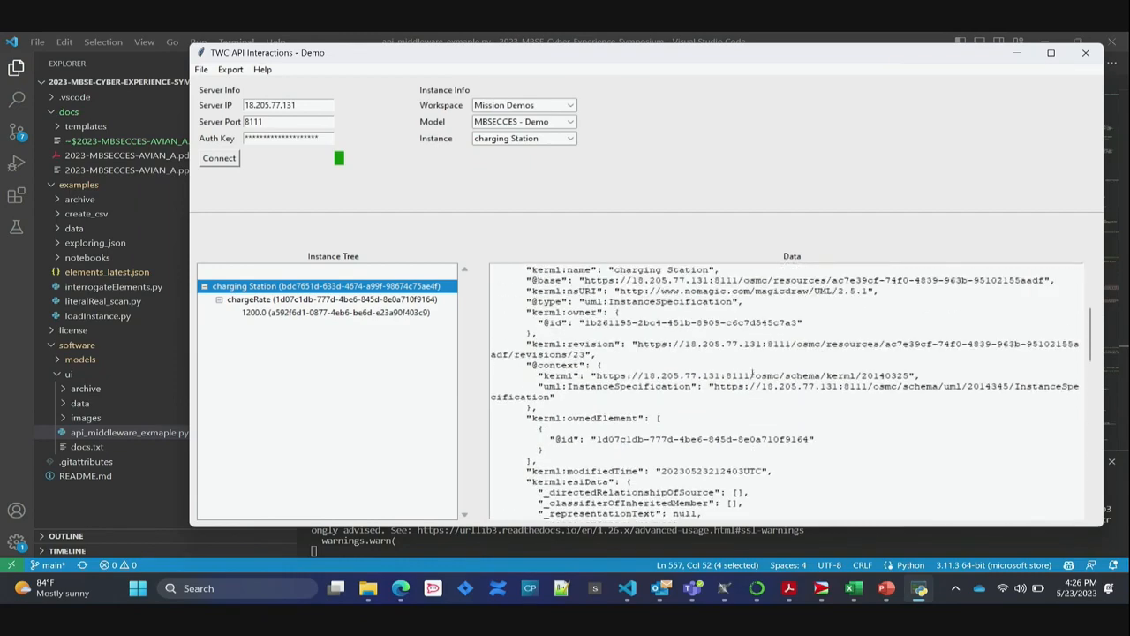
left_click(1051, 53)
scroll(600, 436, "up", 8)
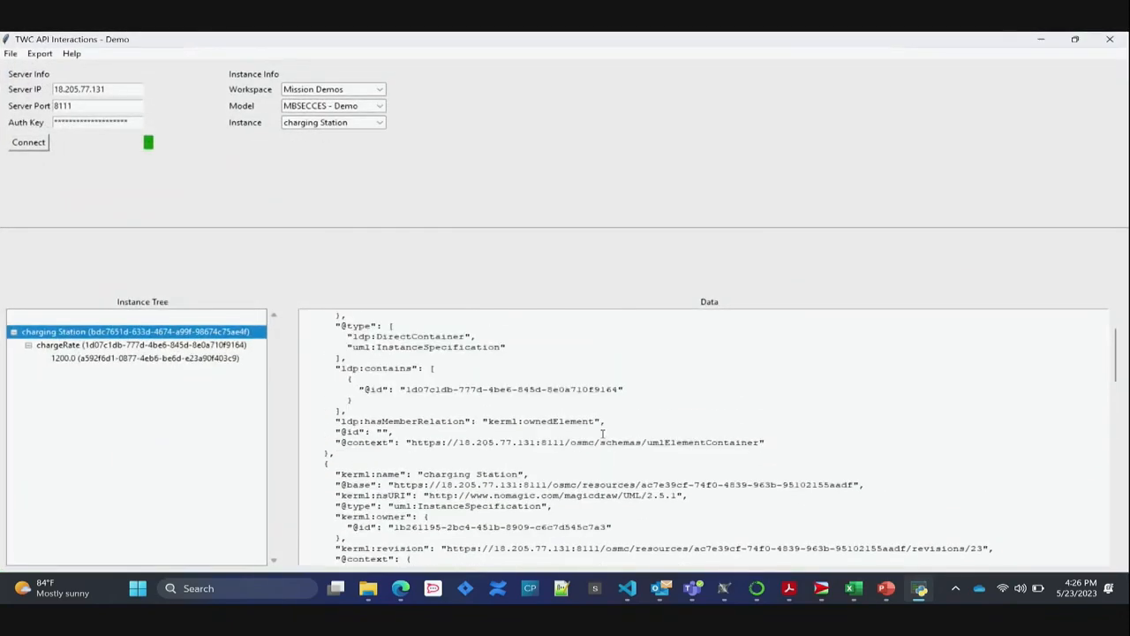
scroll(527, 392, "down", 1)
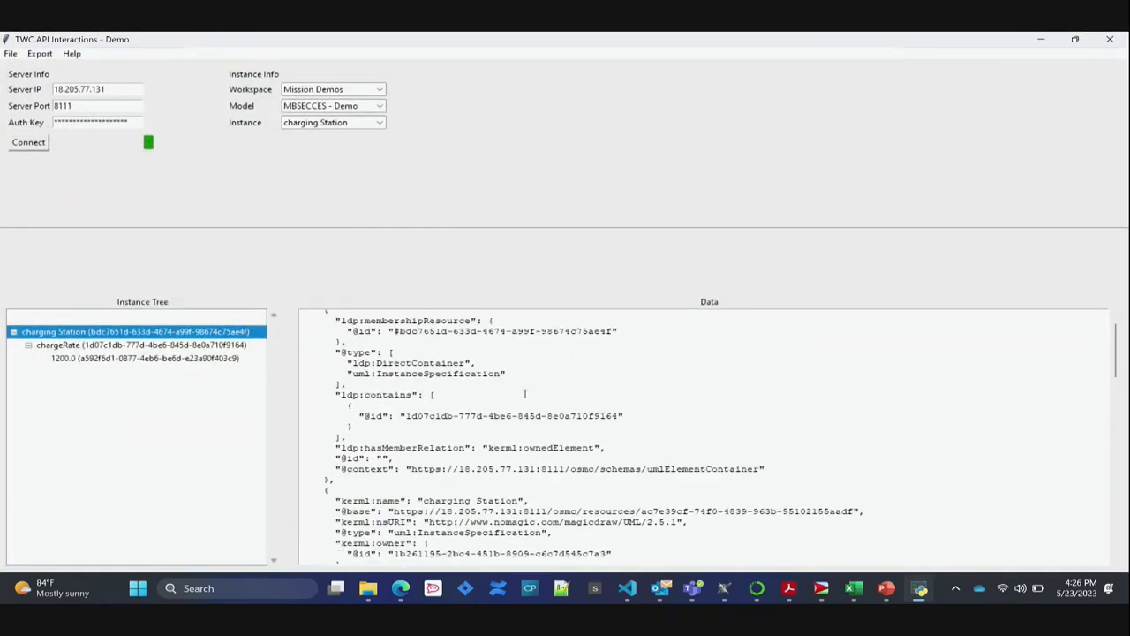
double_click(446, 374)
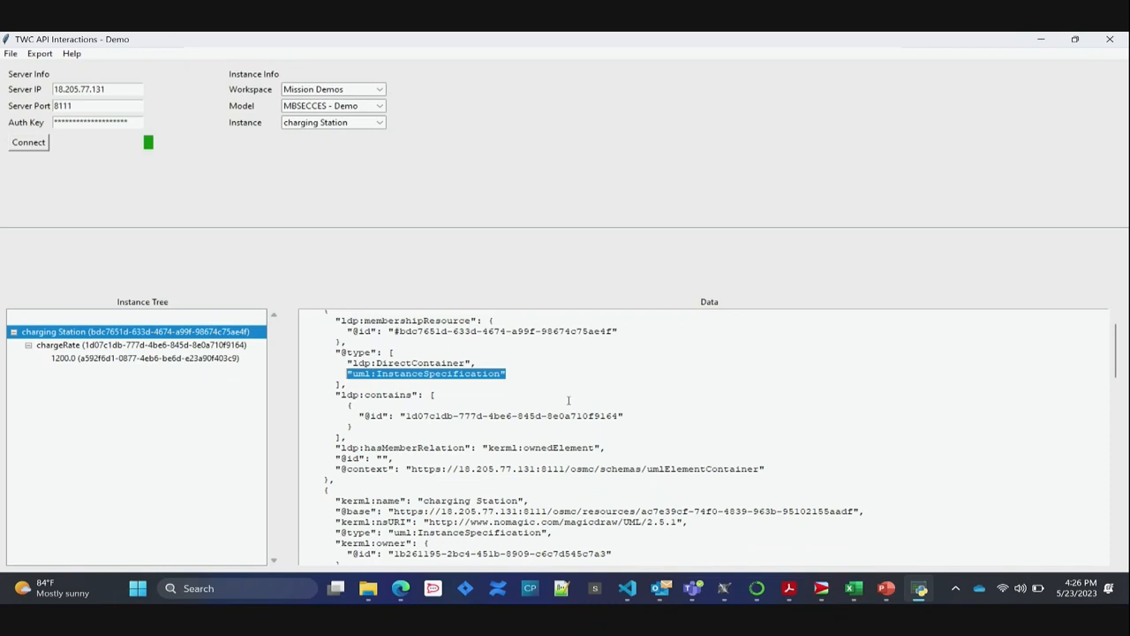
View the data of the chargeRate slot, highlight its uml:Slot type, and display the data of the slot's value element.
left_click(237, 346)
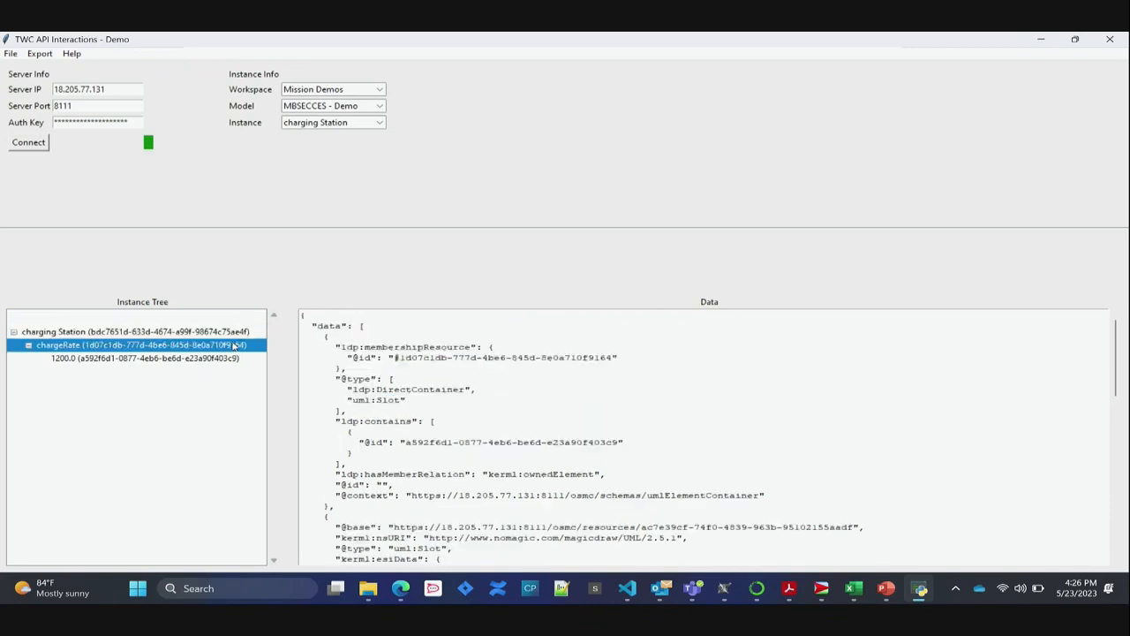
scroll(520, 386, "down", 1)
double_click(382, 373)
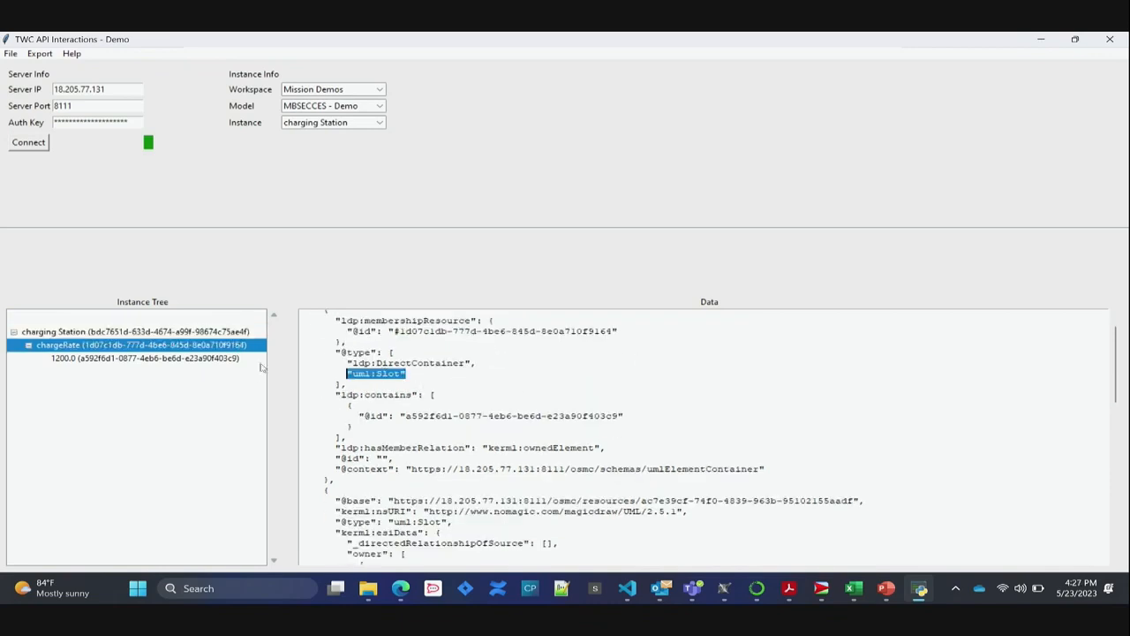
left_click(185, 359)
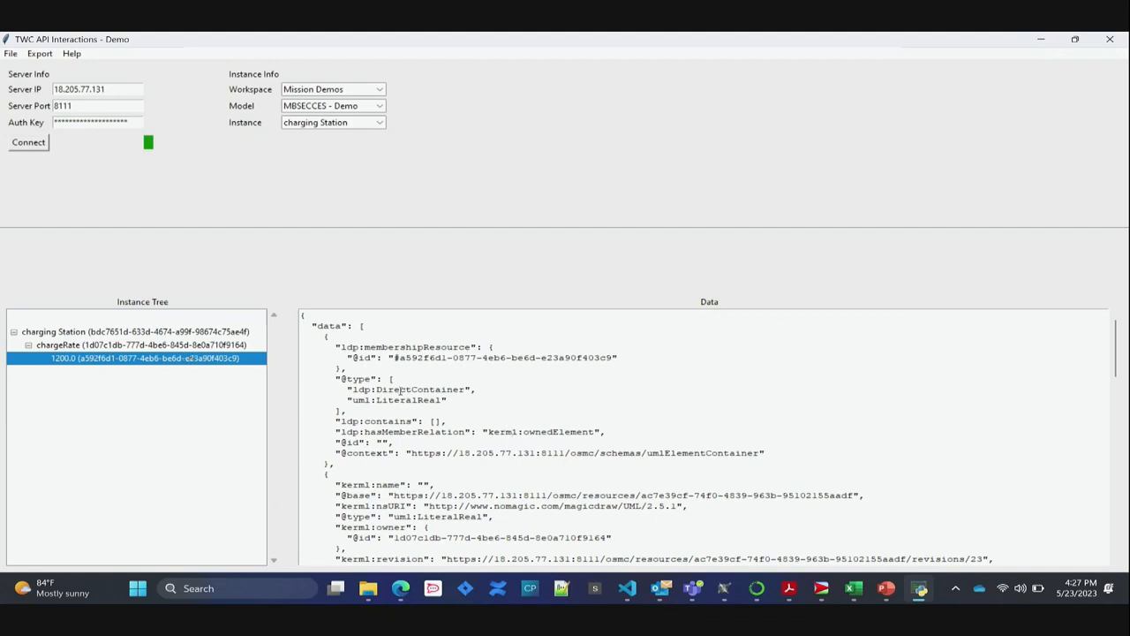
Update the charging Station's chargeRate value to 100.
double_click(200, 358)
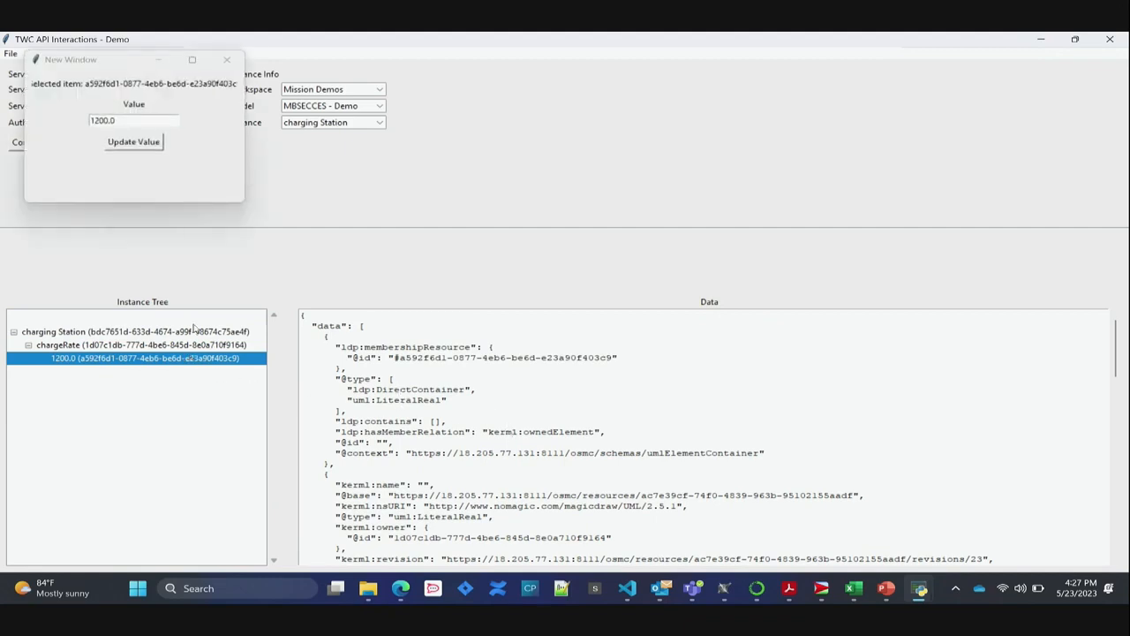
double_click(138, 124)
type("100")
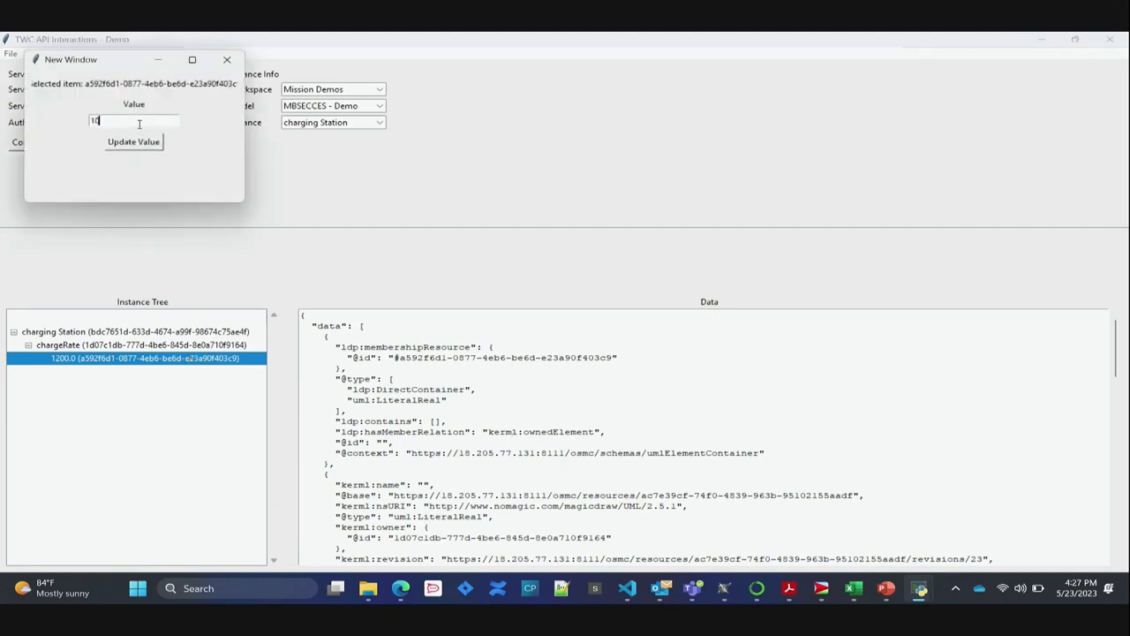
left_click(139, 148)
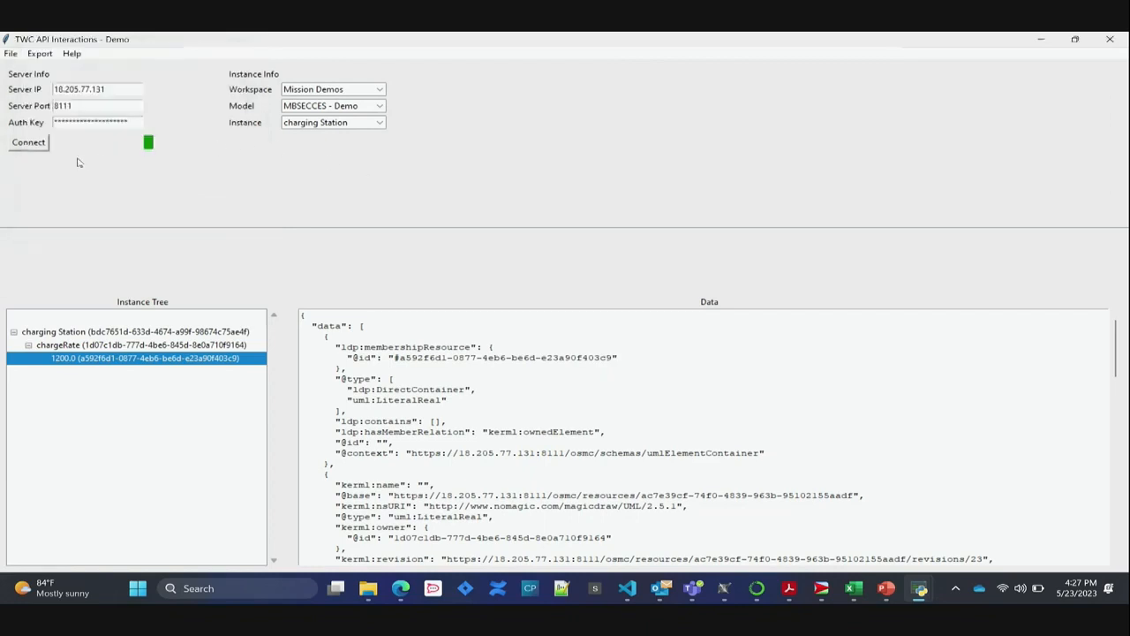
Reconnect to the server and reload the charging Station instance from the MBSECCES - Demo model in the Mission Demos workspace.
left_click(29, 143)
left_click(380, 90)
left_click(362, 112)
left_click(379, 107)
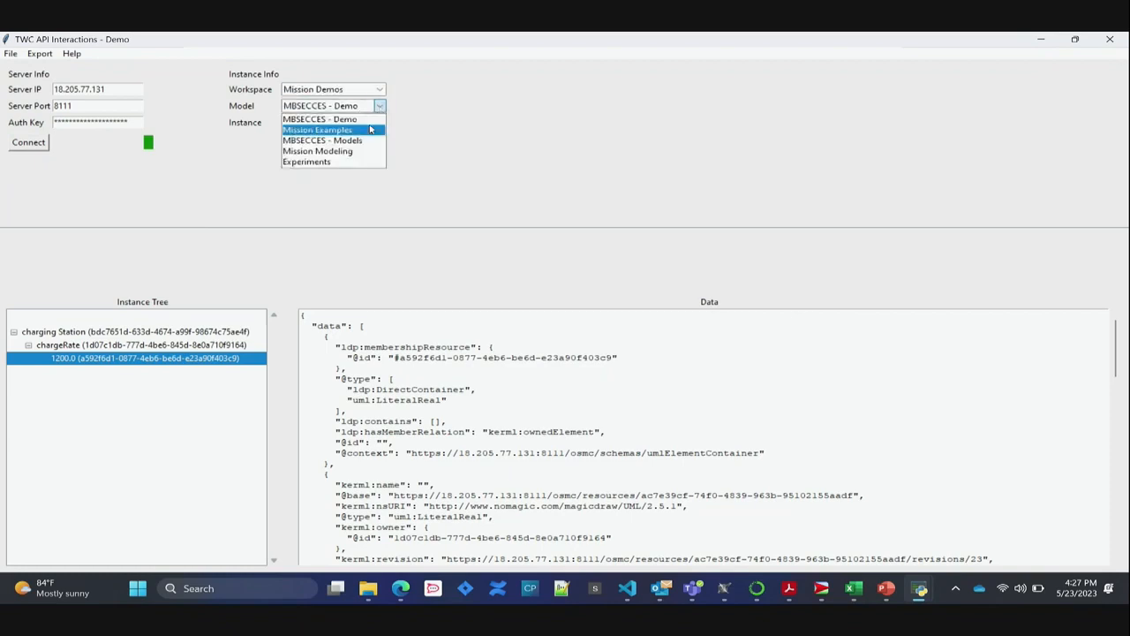
left_click(366, 119)
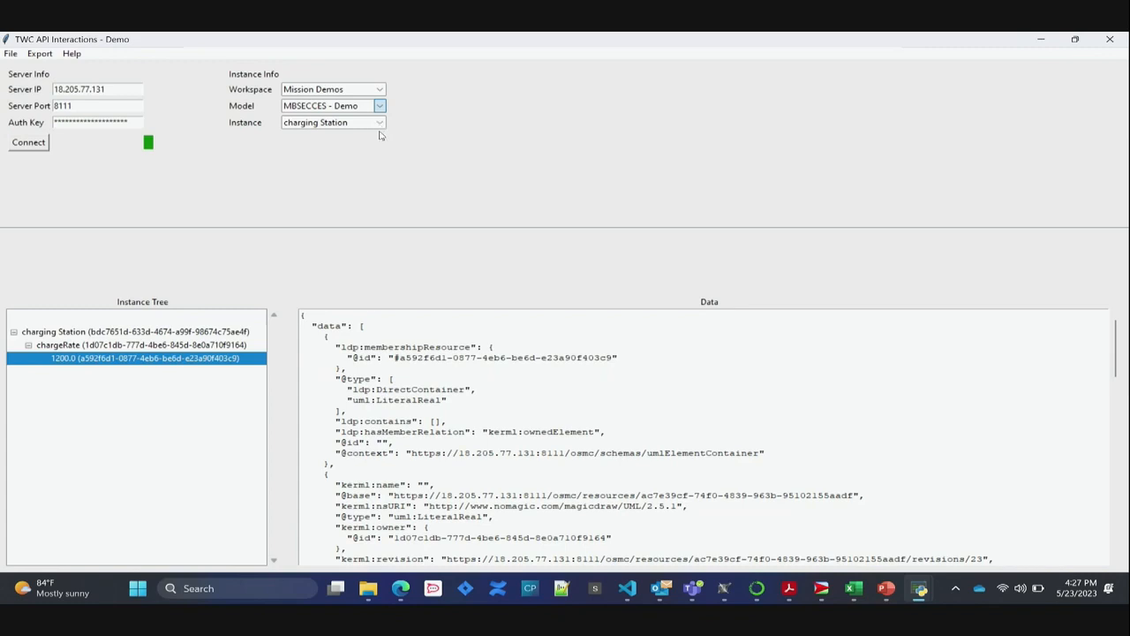
left_click(380, 124)
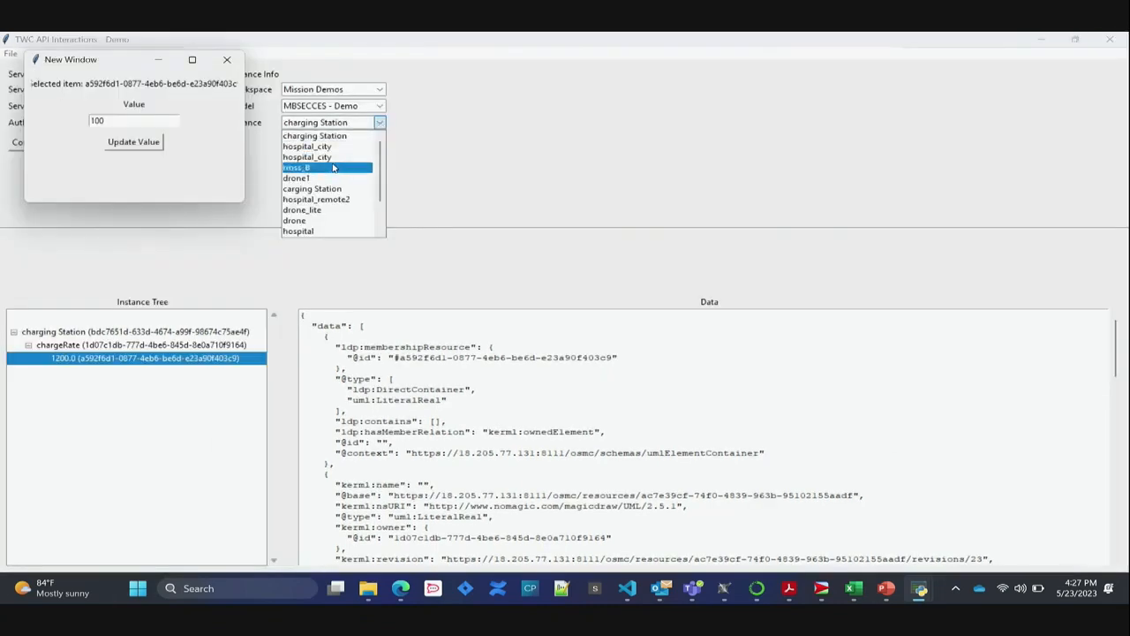
left_click(333, 137)
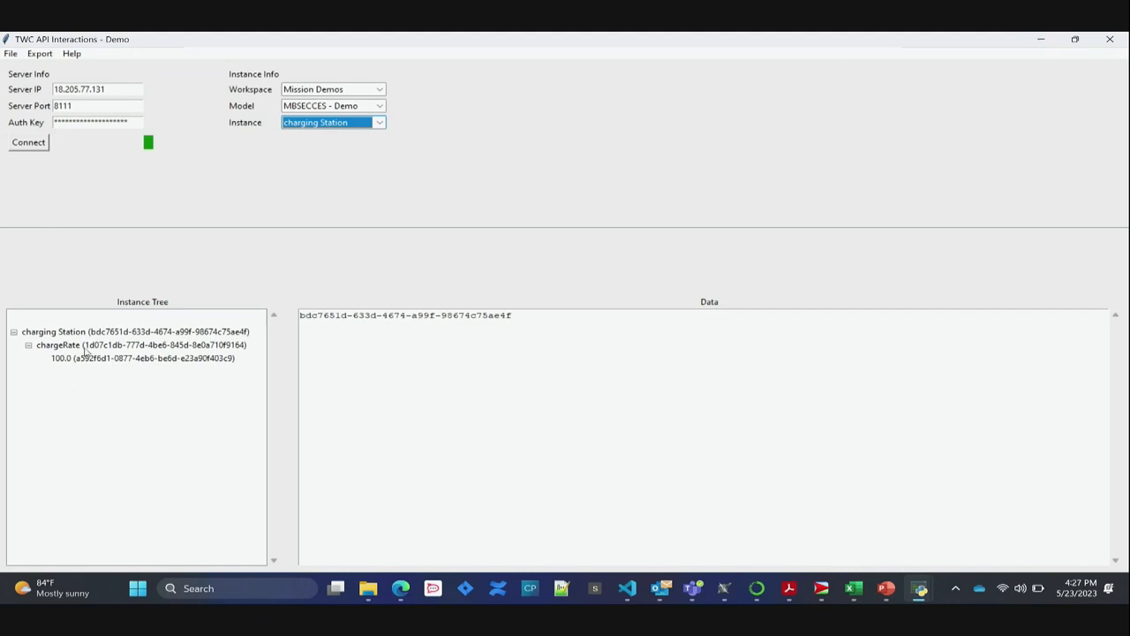
Load the rmss_B instance, widen its instance tree, and view the data of rmss_B and its standardResponseTime slot.
left_click(380, 123)
left_click(341, 168)
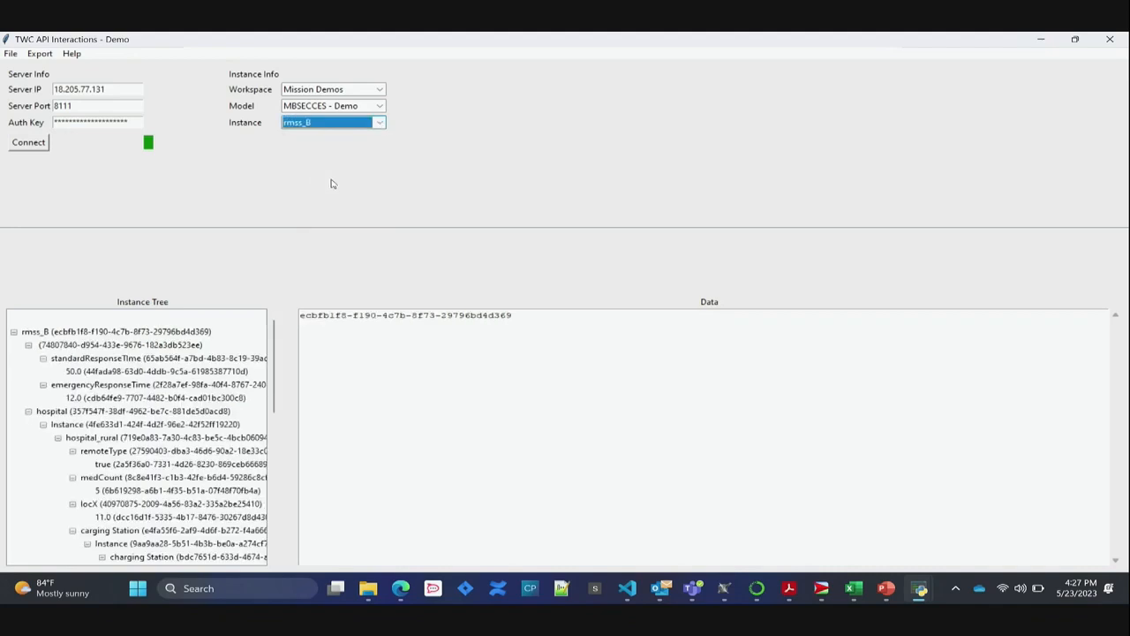
left_click_drag(286, 378, 453, 378)
left_click(210, 334)
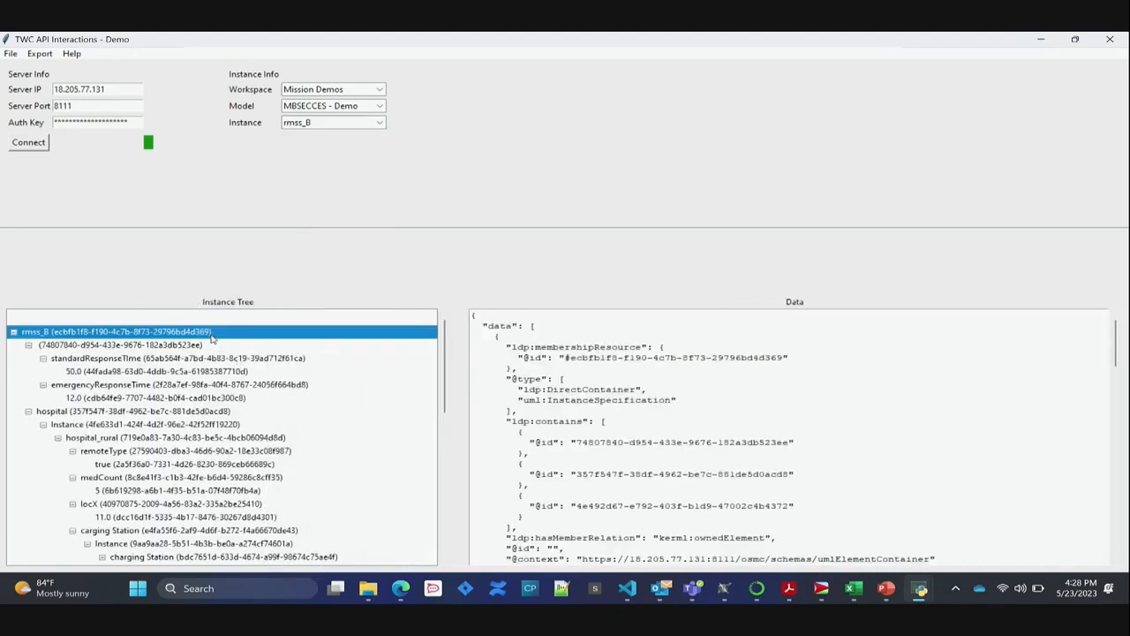
left_click(195, 359)
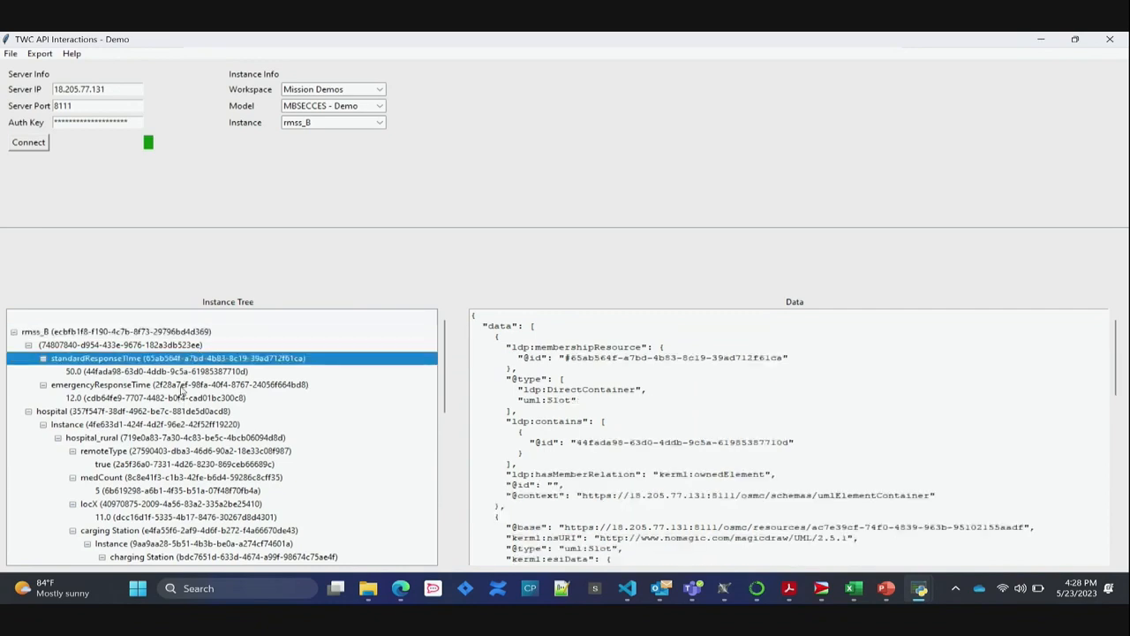
View the data of the emergencyResponseTime slot and of the value elements under both response time slots.
left_click(182, 388)
left_click(179, 397)
left_click(188, 371)
scroll(210, 382, "down", 2)
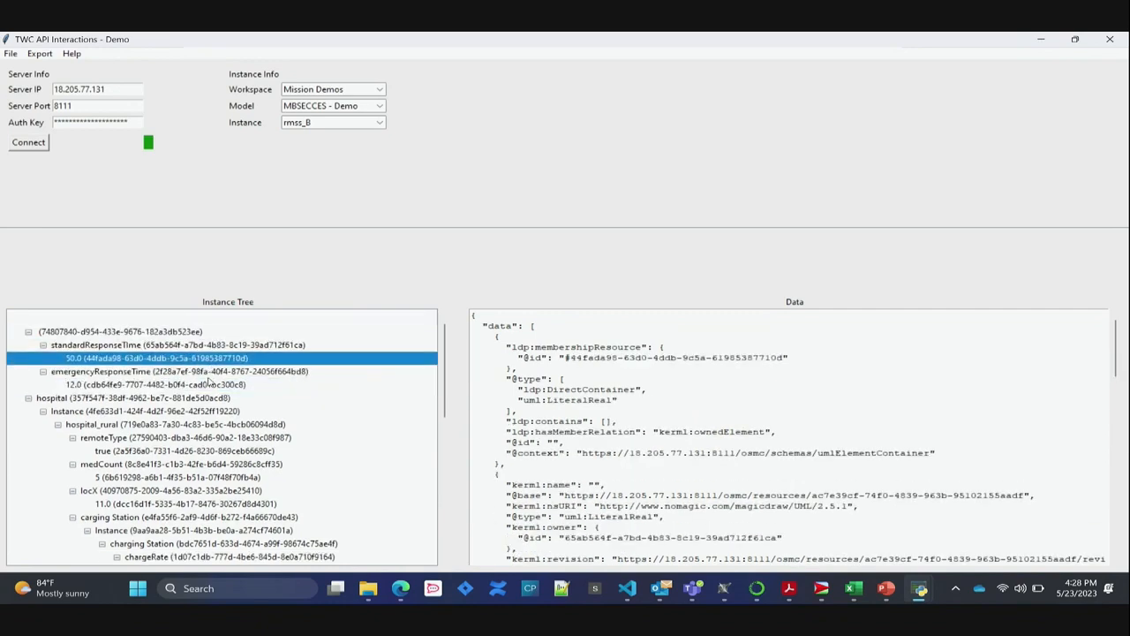
scroll(247, 402, "down", 1)
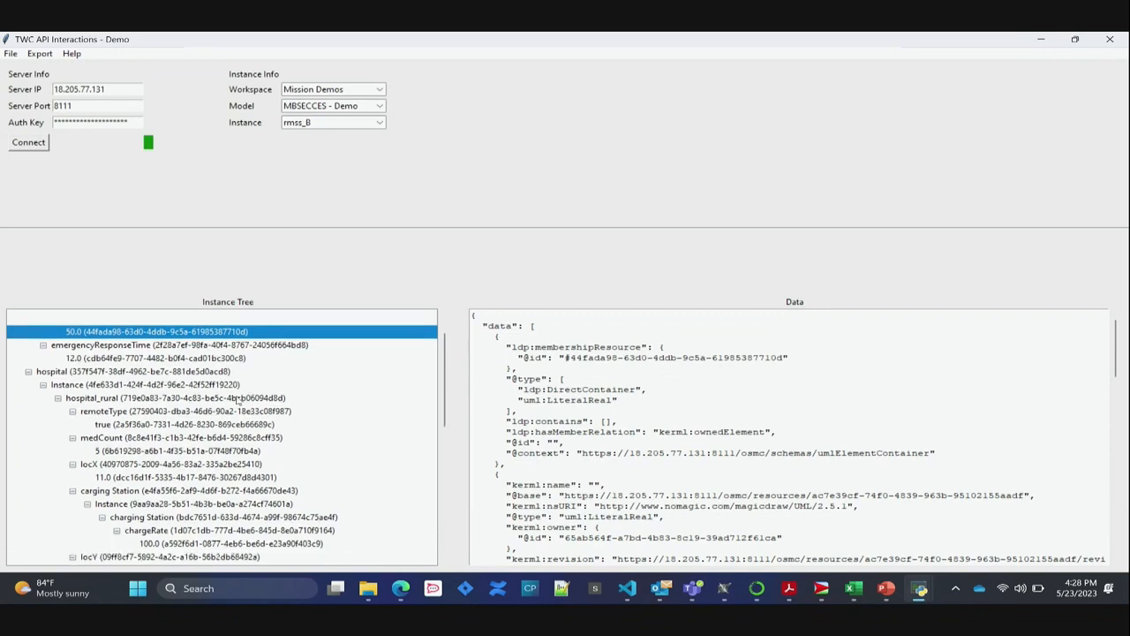
View the data of the hospital, hospital_rural and locX entries and of the Instance under carging Station.
left_click(195, 371)
left_click(206, 397)
scroll(208, 401, "down", 1)
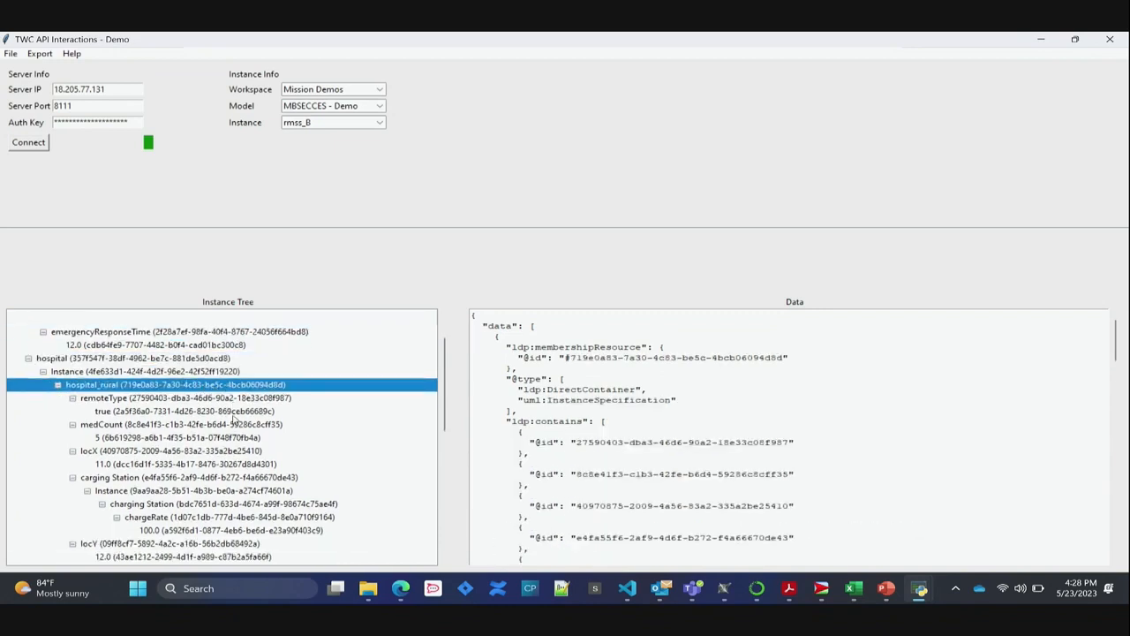
left_click(219, 439)
left_click(216, 463)
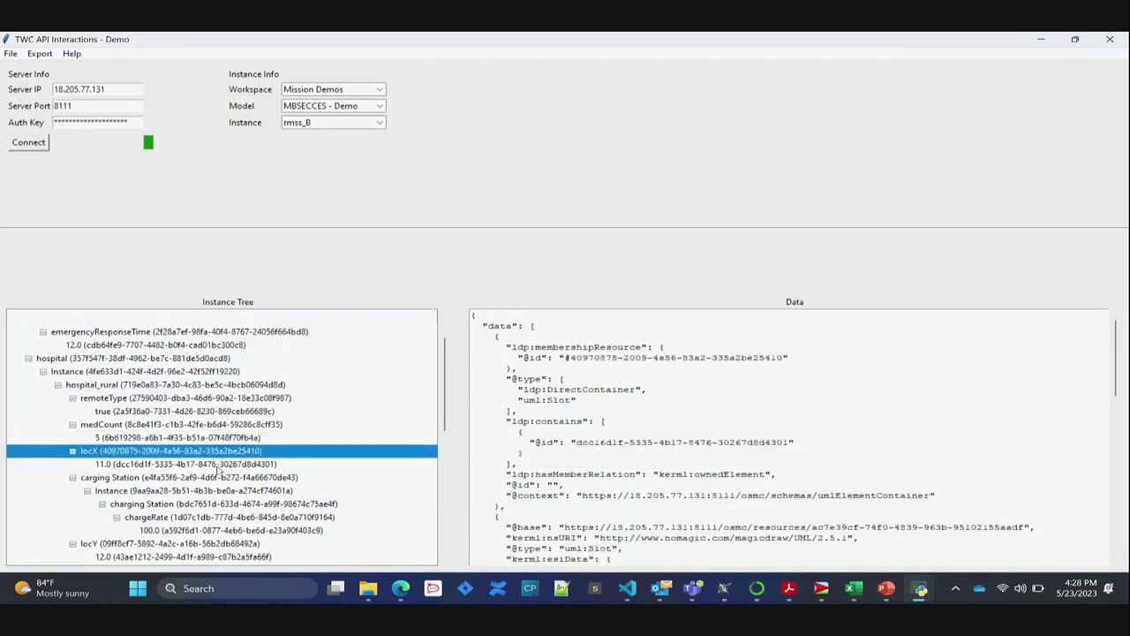
left_click(218, 491)
scroll(263, 472, "down", 7)
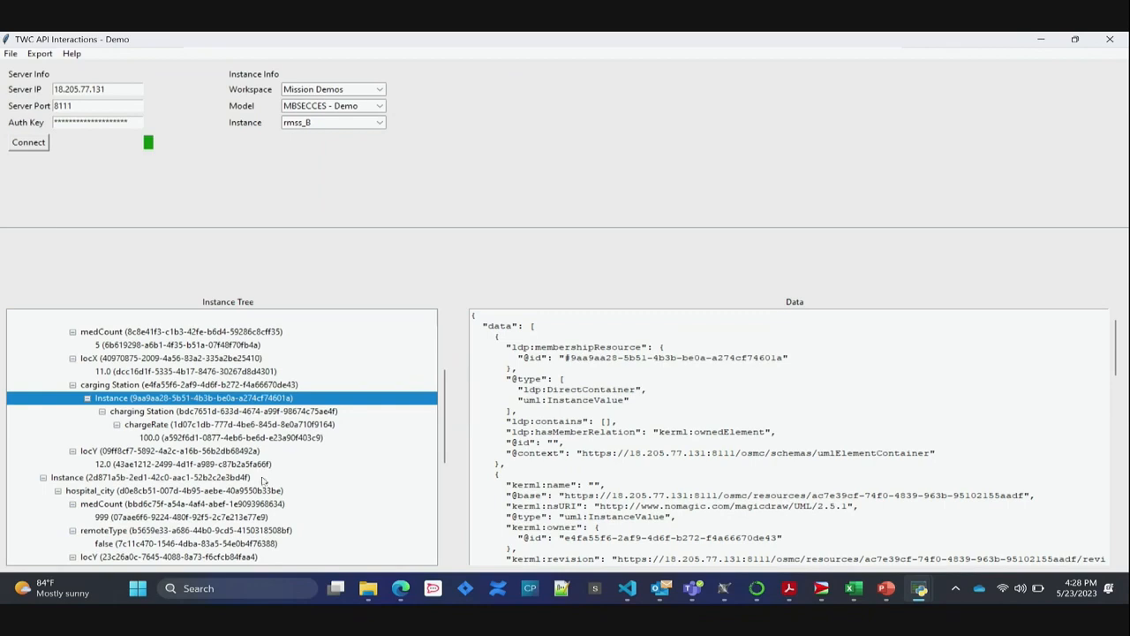
Export the rmss_B instance tree as rmss_B1.json in the software models folder.
left_click(37, 55)
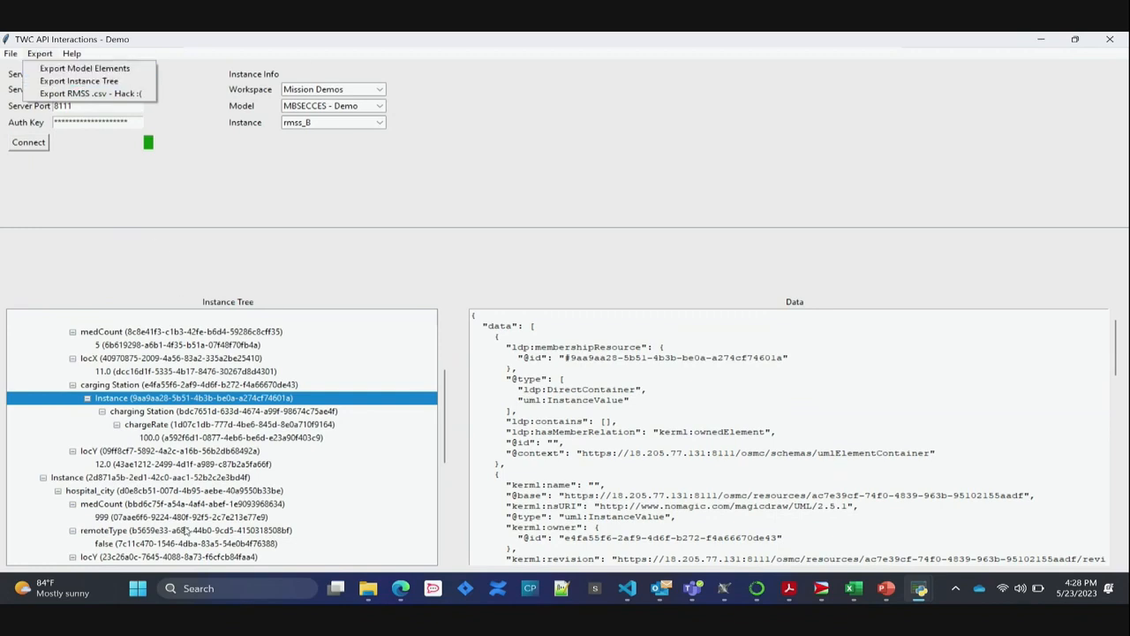
left_click_drag(448, 406, 452, 360)
left_click(49, 55)
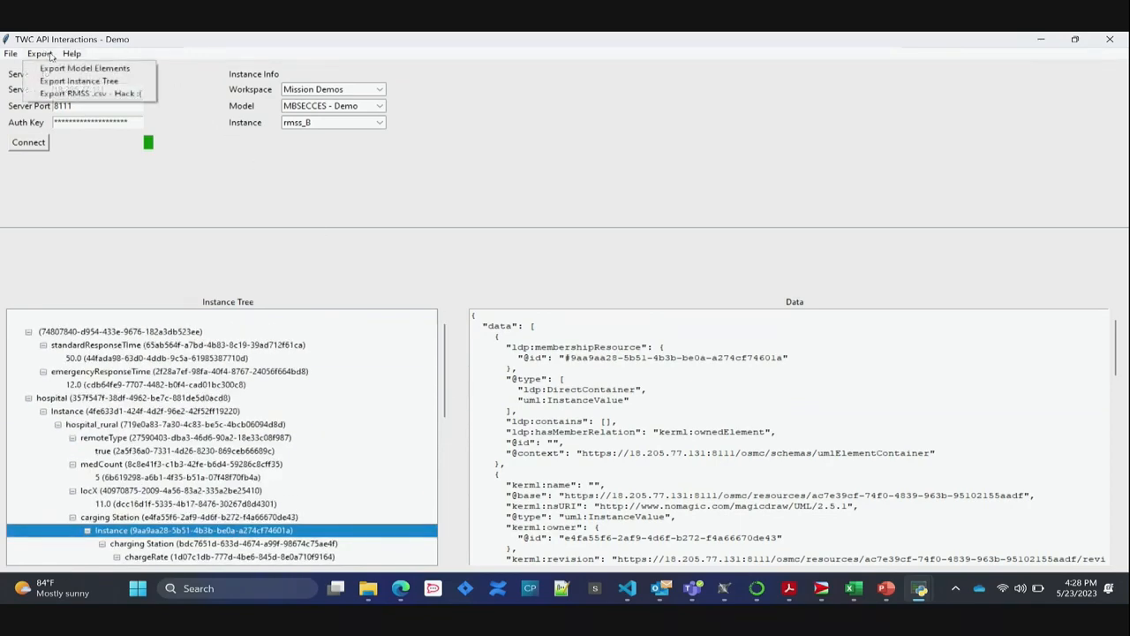
left_click(78, 80)
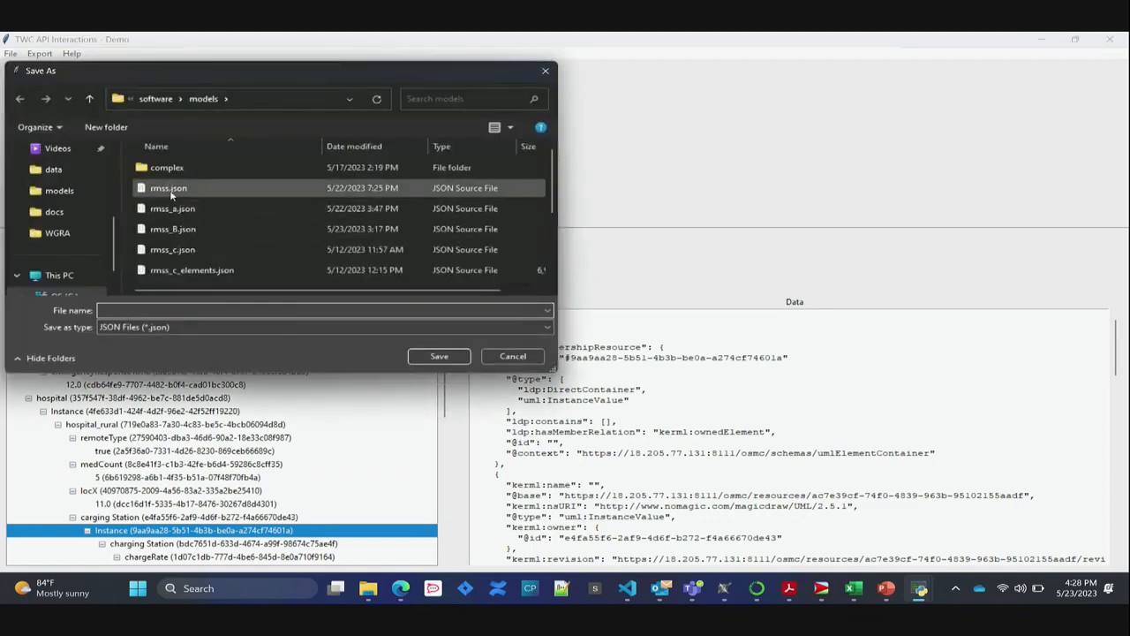
left_click_drag(235, 72, 409, 101)
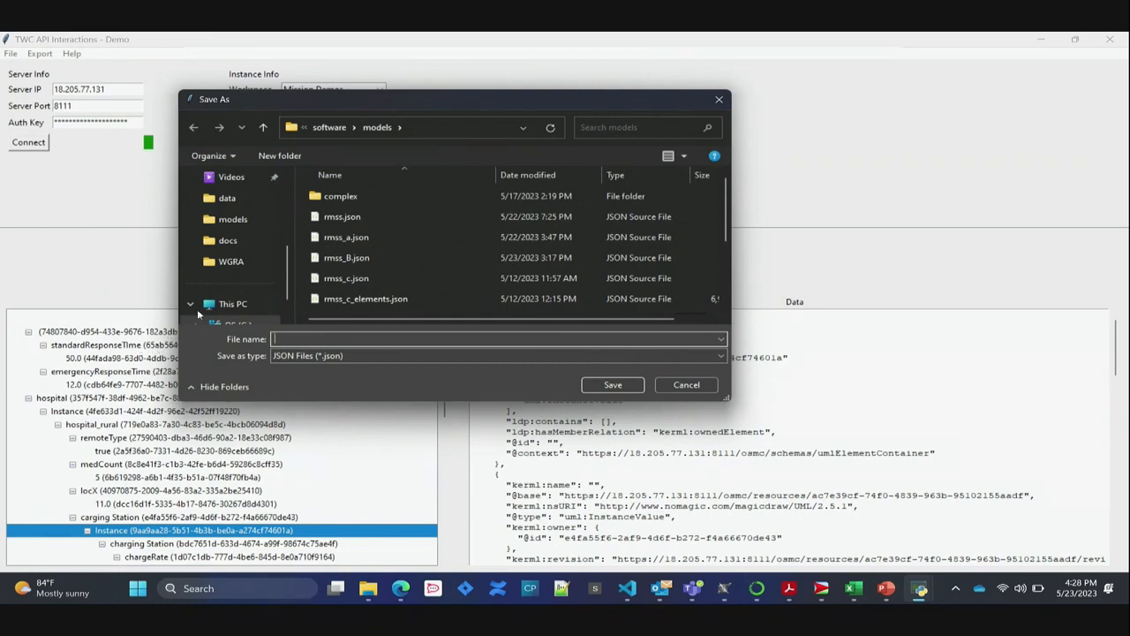
left_click(350, 217)
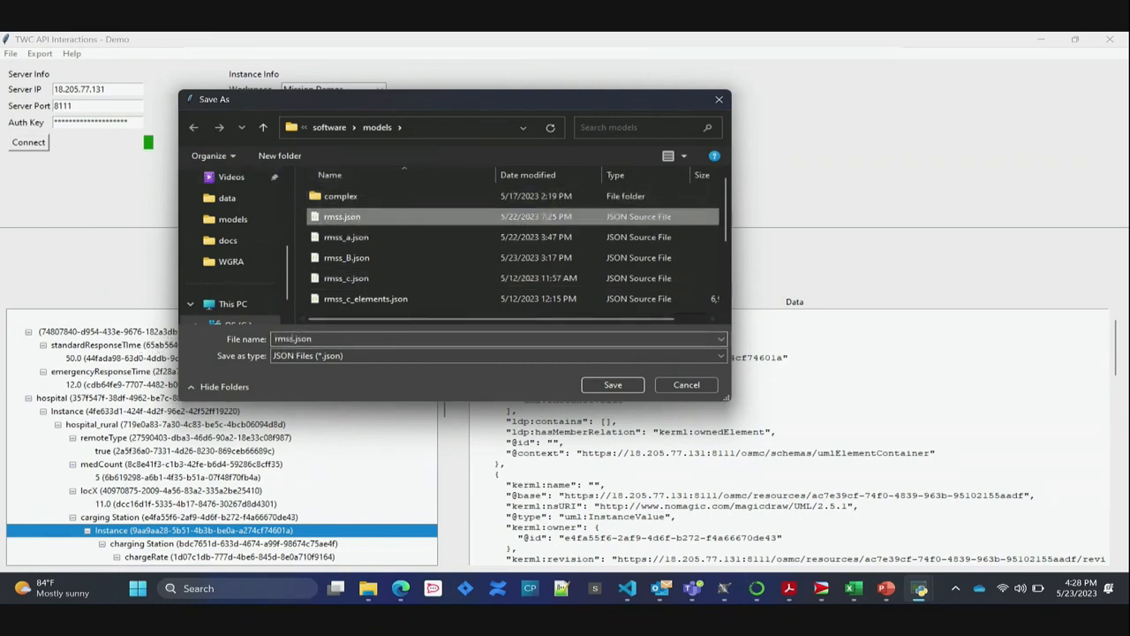
double_click(292, 339)
left_click(297, 339)
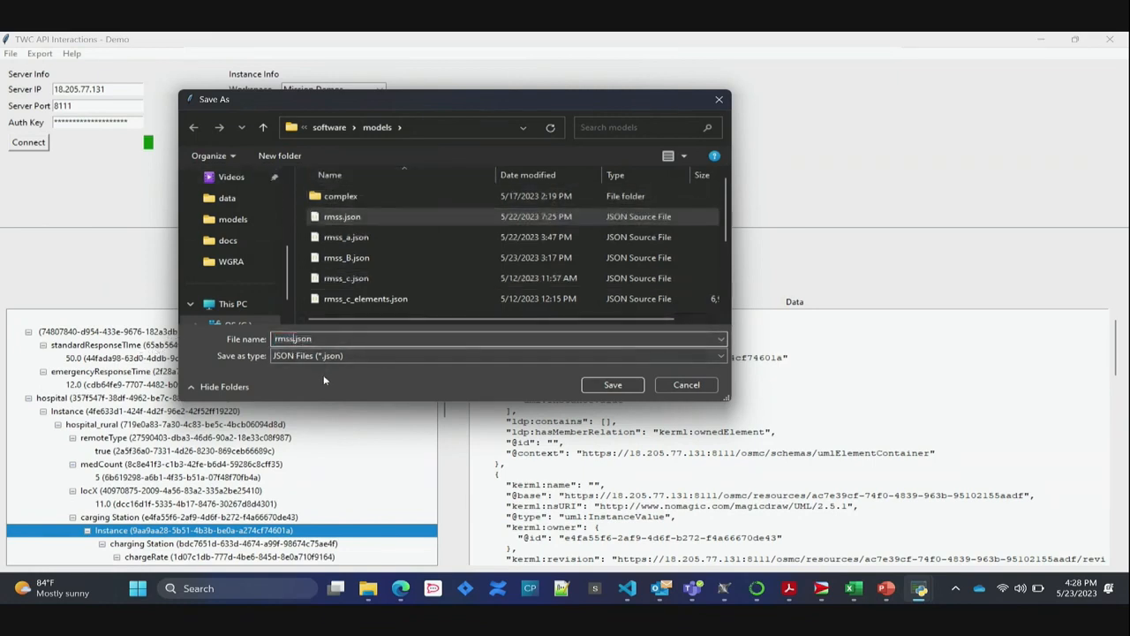
type("_B")
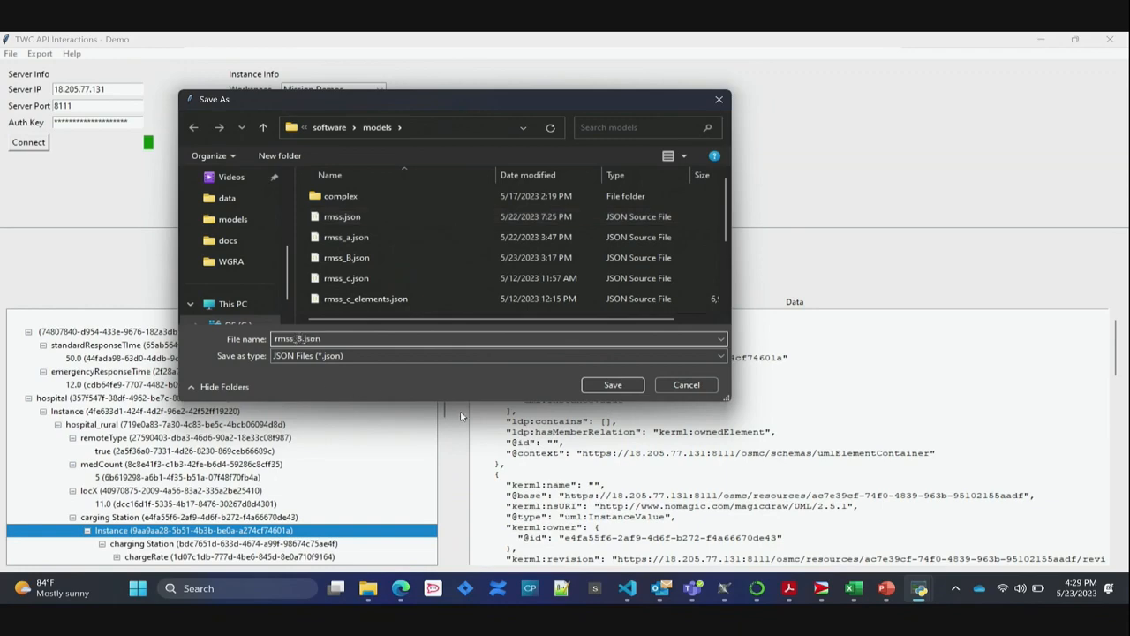
type("1")
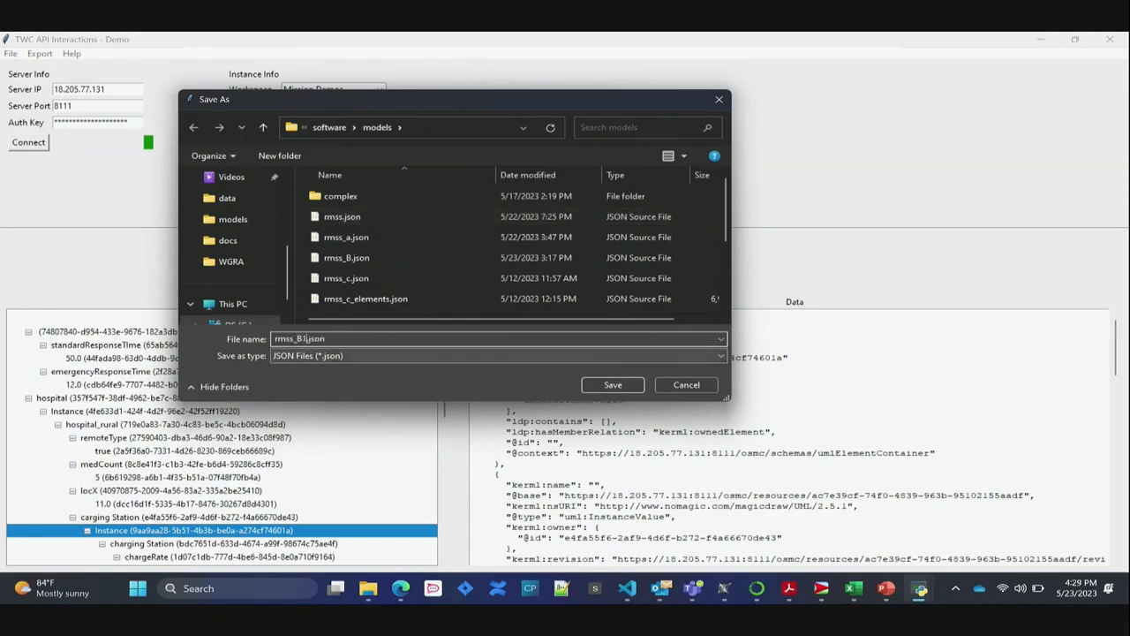
left_click(587, 386)
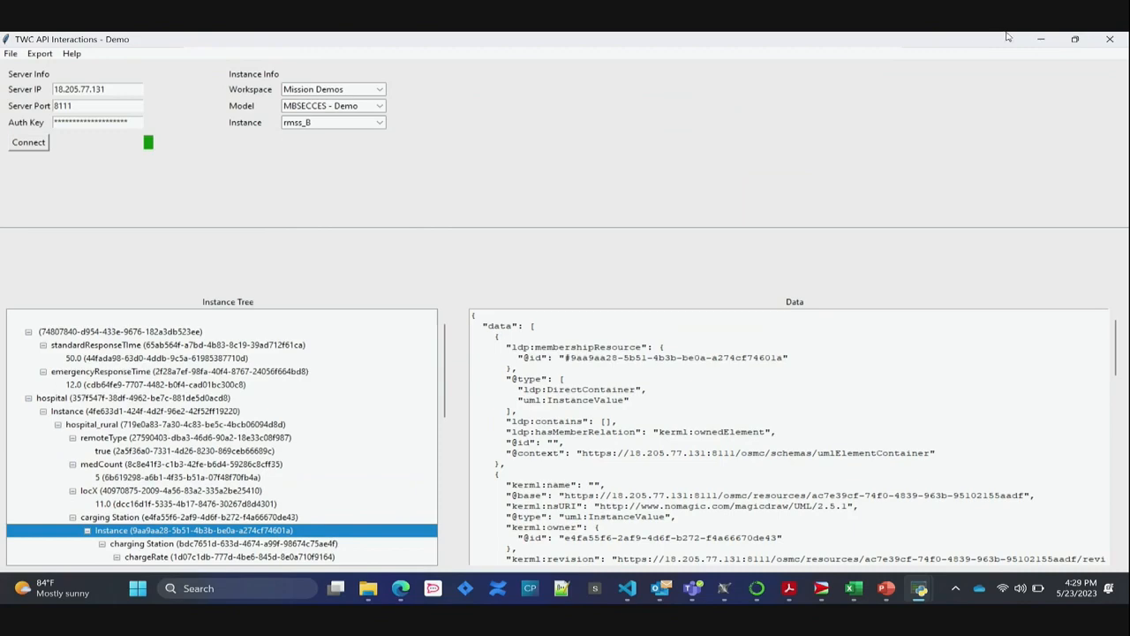
Switch to Visual Studio Code, open rmss_B1.json from the software models folder and examine its response time, hospital_rural and hospital_city attributes.
left_click(1042, 40)
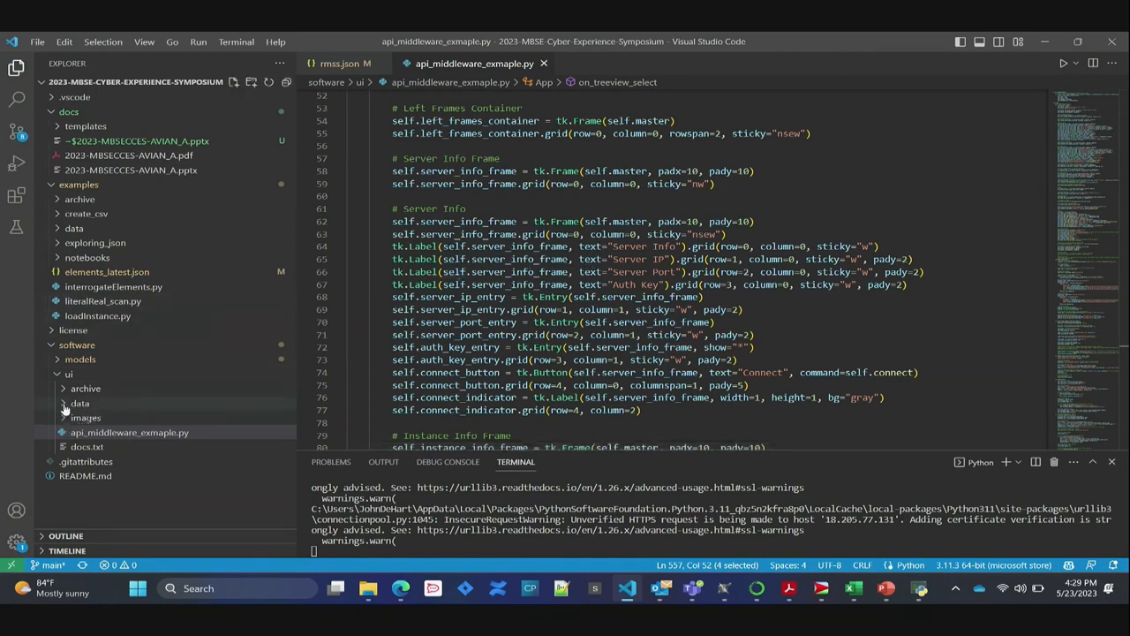
left_click(58, 360)
scroll(109, 358, "down", 3)
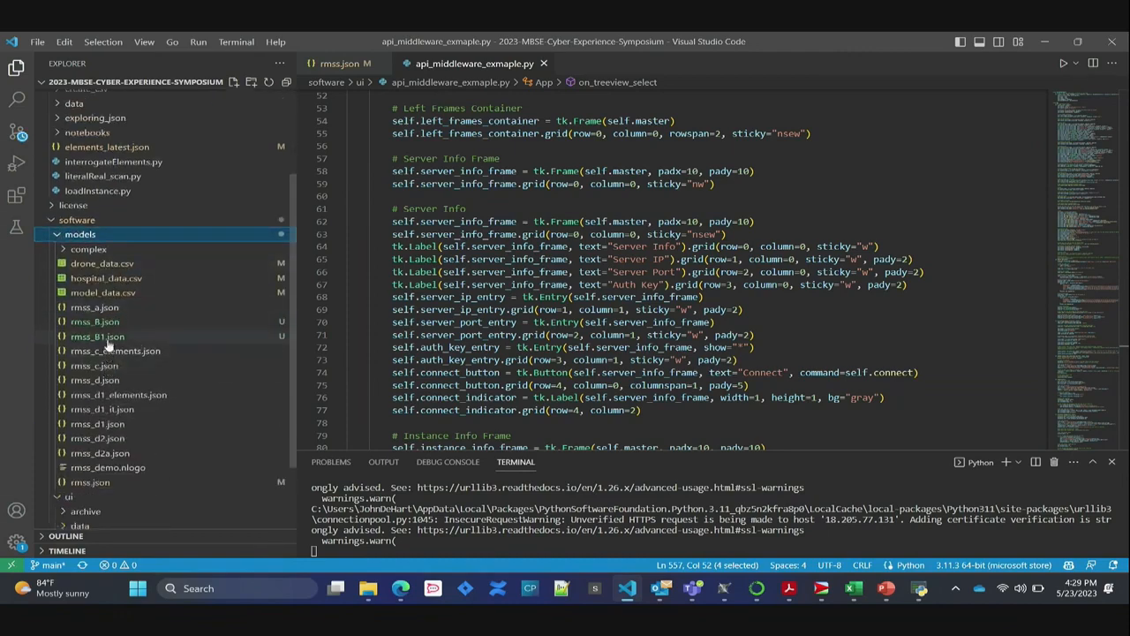
left_click(108, 337)
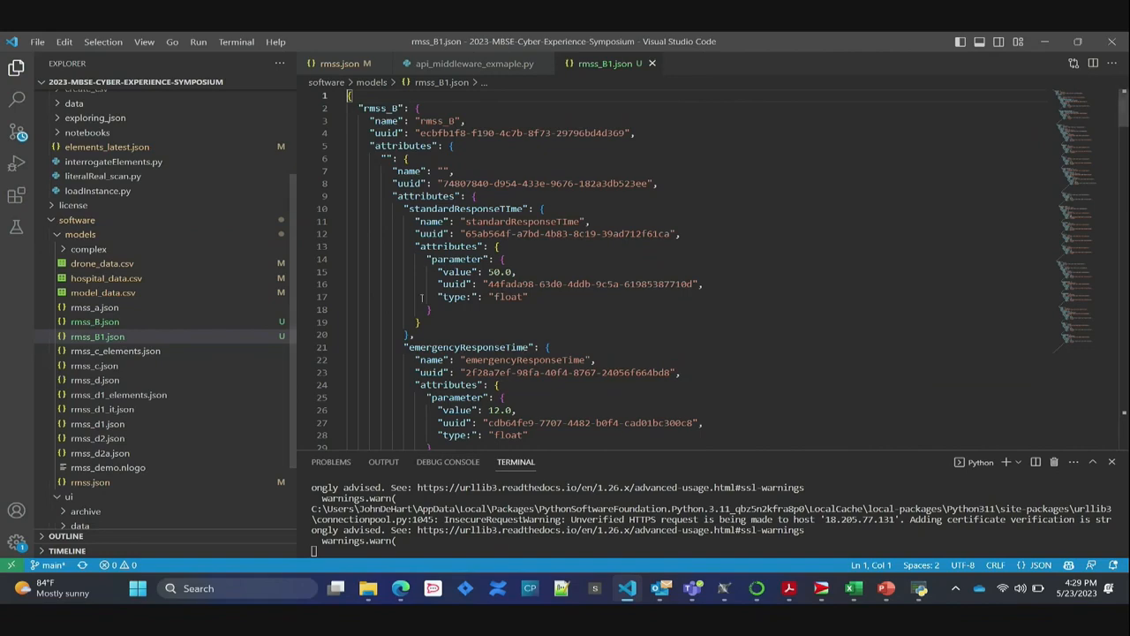
scroll(661, 181, "down", 9)
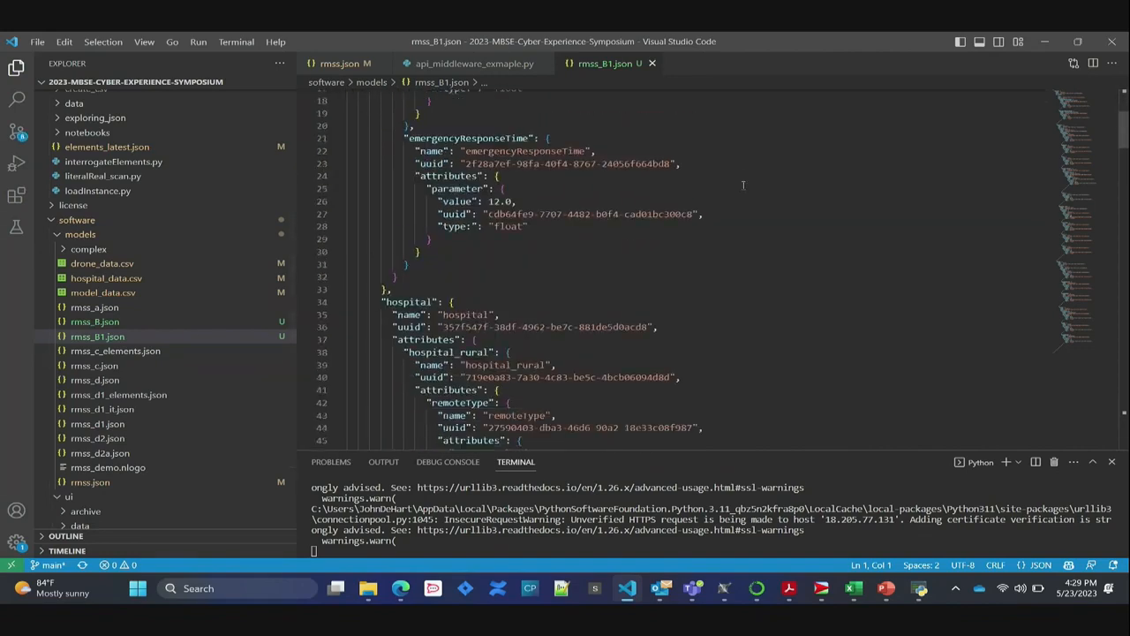
scroll(744, 184, "up", 9)
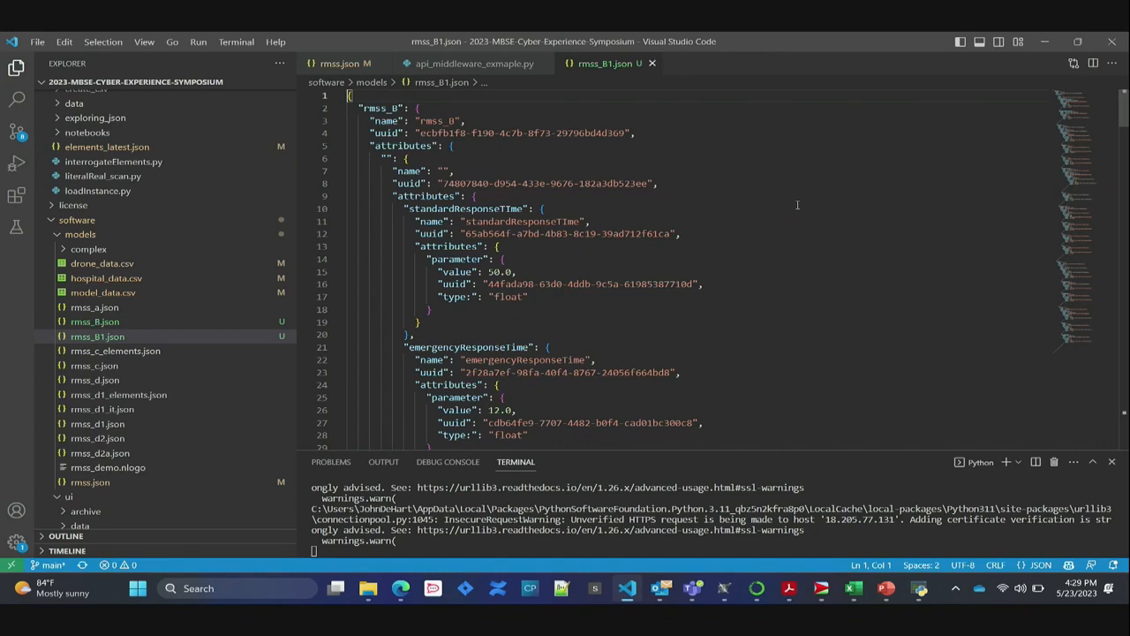
scroll(797, 205, "down", 15)
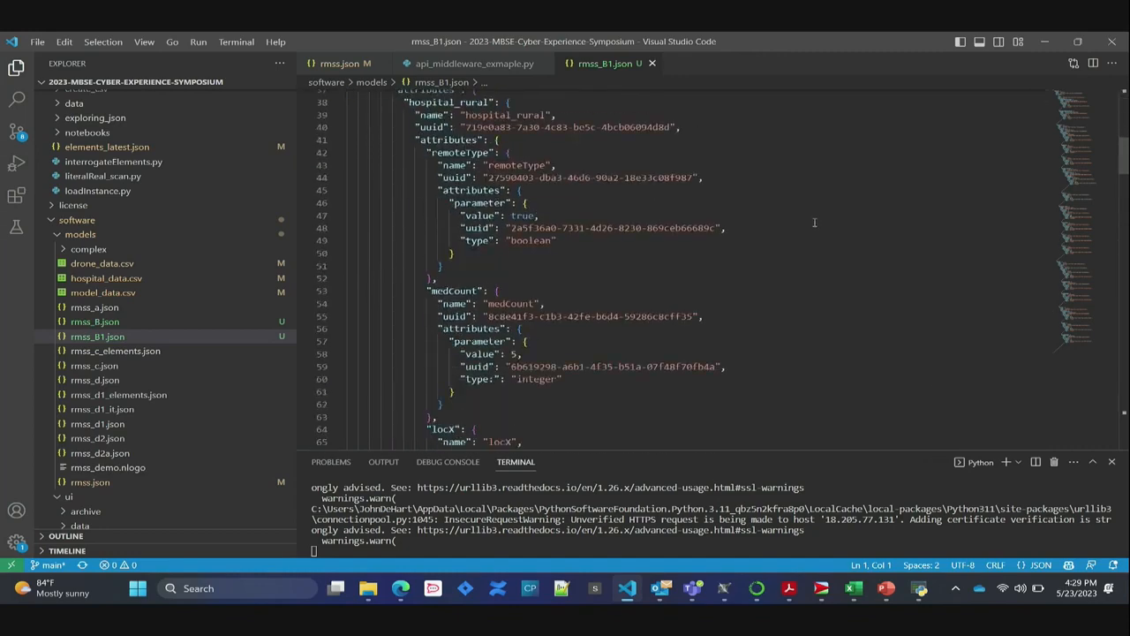
scroll(814, 222, "down", 2)
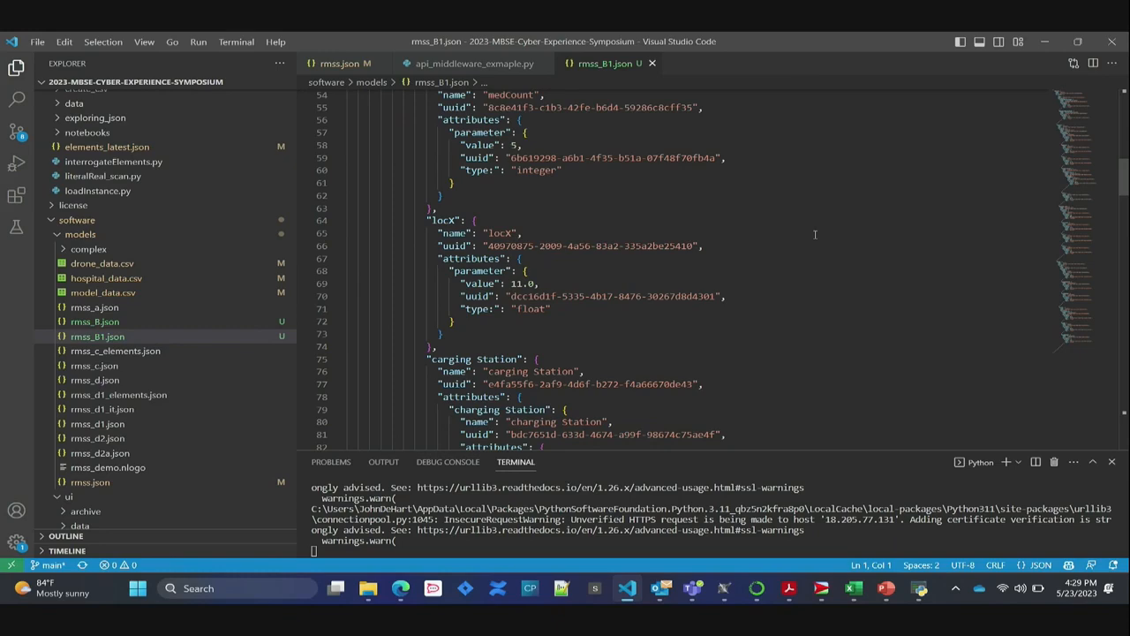
scroll(815, 234, "down", 16)
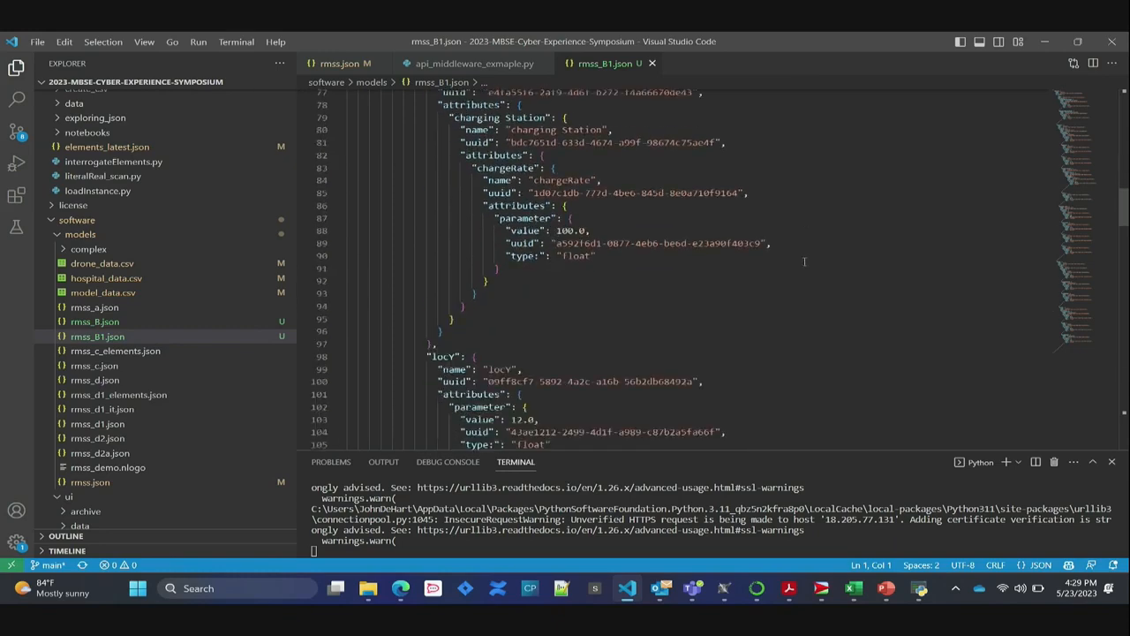
scroll(763, 272, "down", 1)
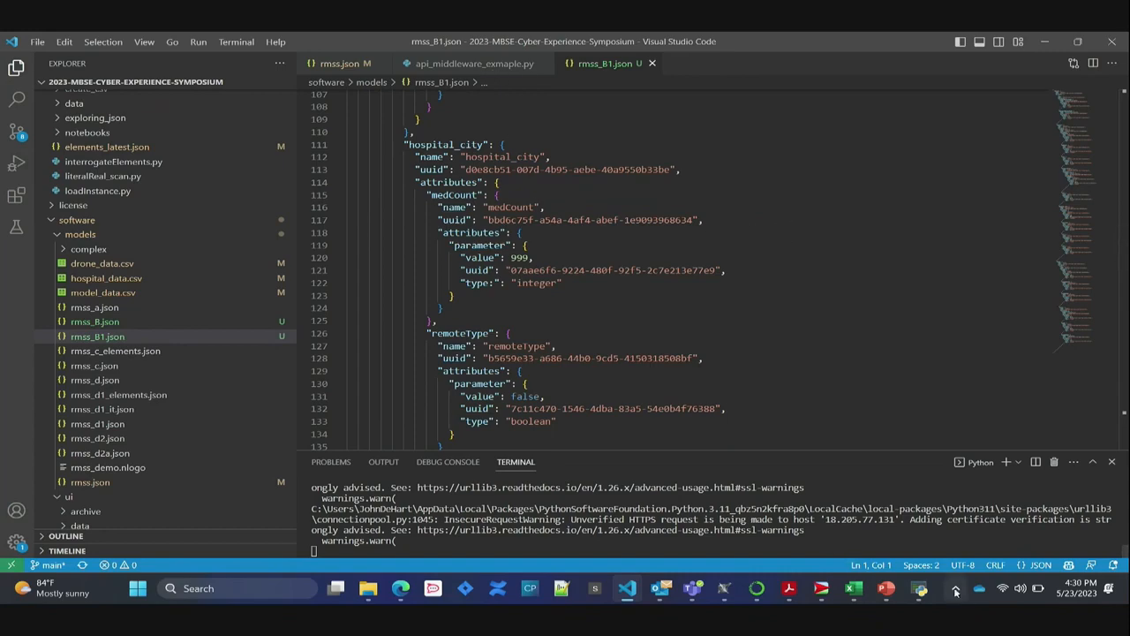
Switch back to the TWC API Interactions demo and restore its window to a smaller size beside the models file list.
left_click(920, 588)
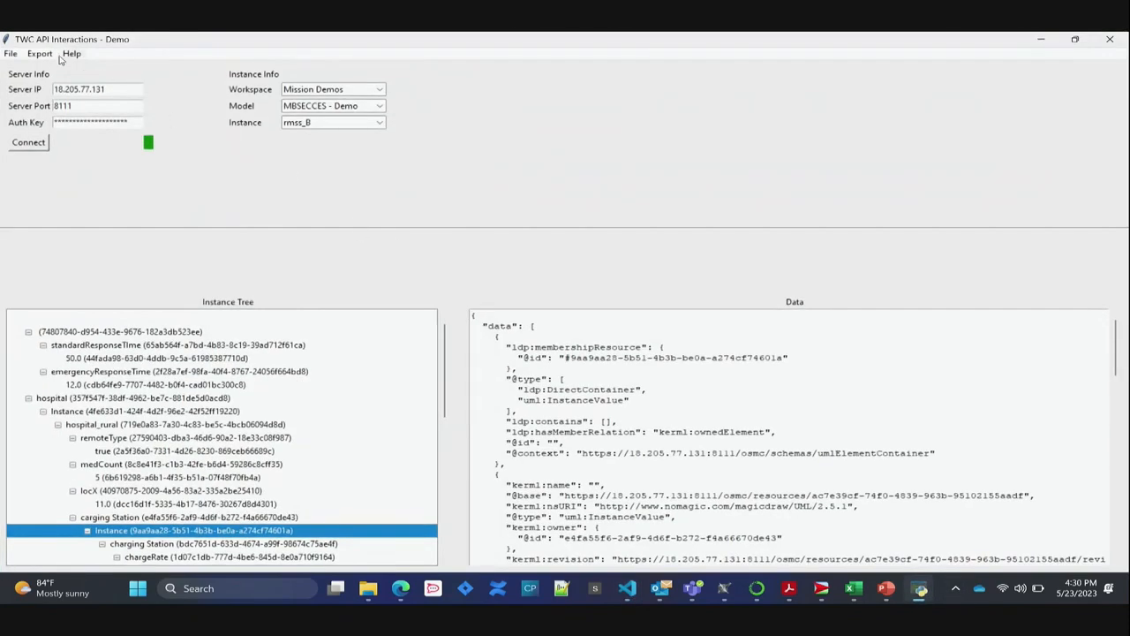
left_click(1074, 39)
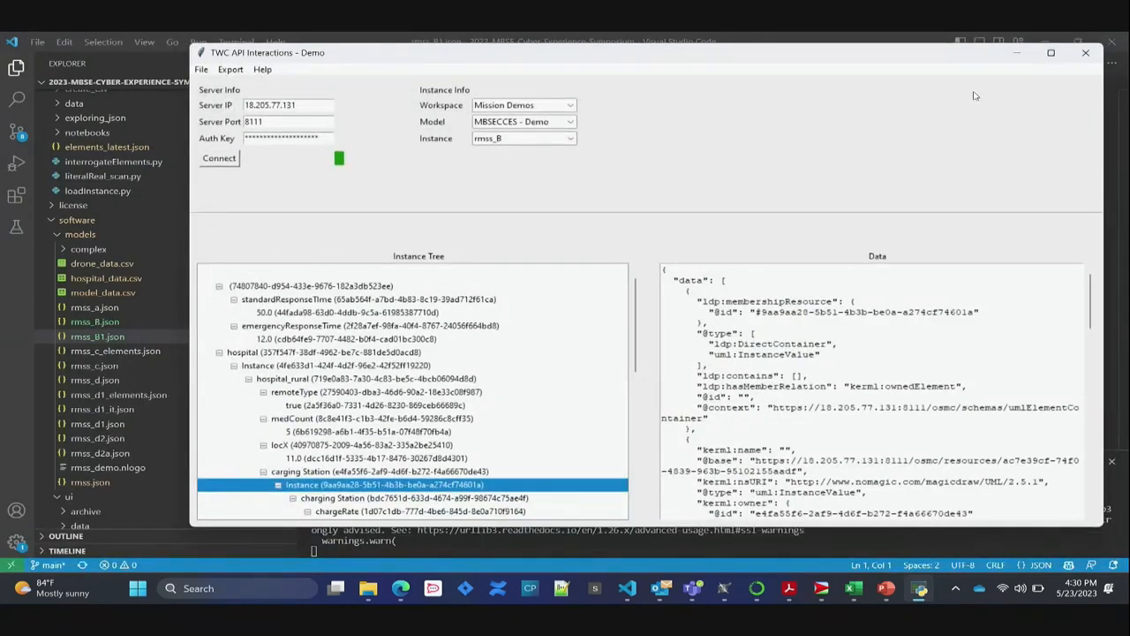
left_click_drag(892, 62, 886, 77)
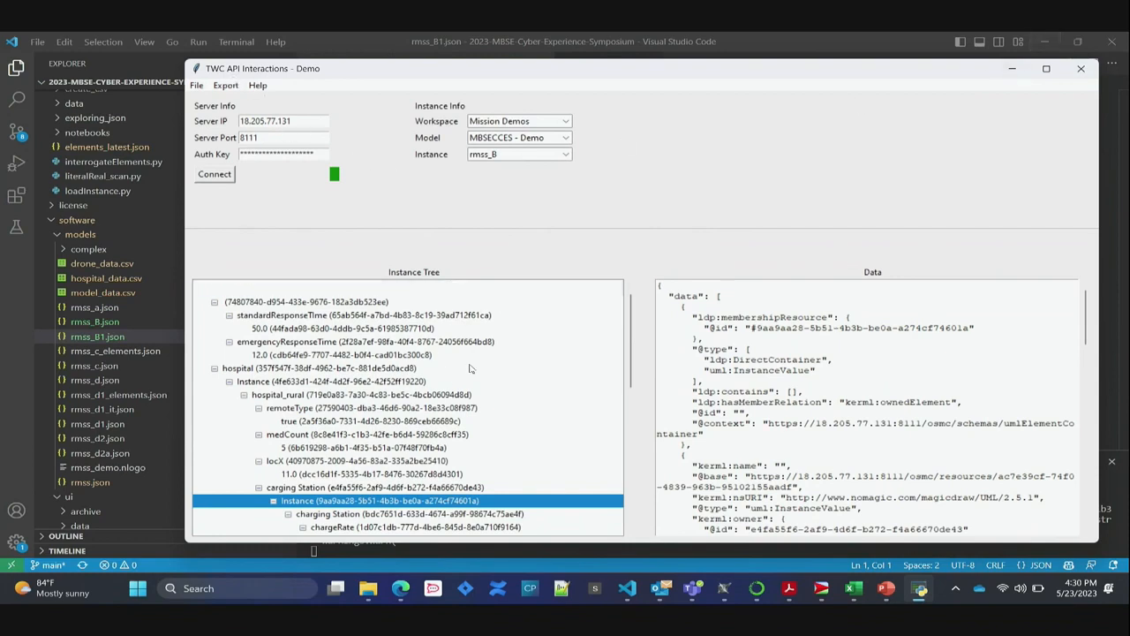
Export the RMSS CSV files from rmss_B1.json into the software models folder.
left_click(225, 85)
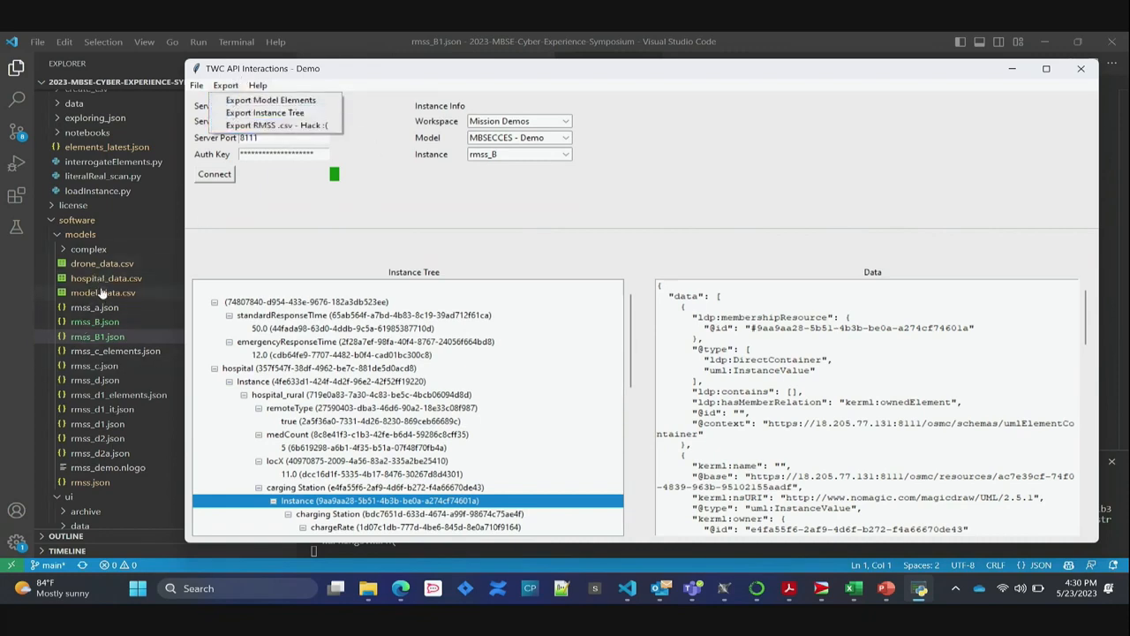
left_click(225, 84)
left_click(225, 85)
left_click(249, 124)
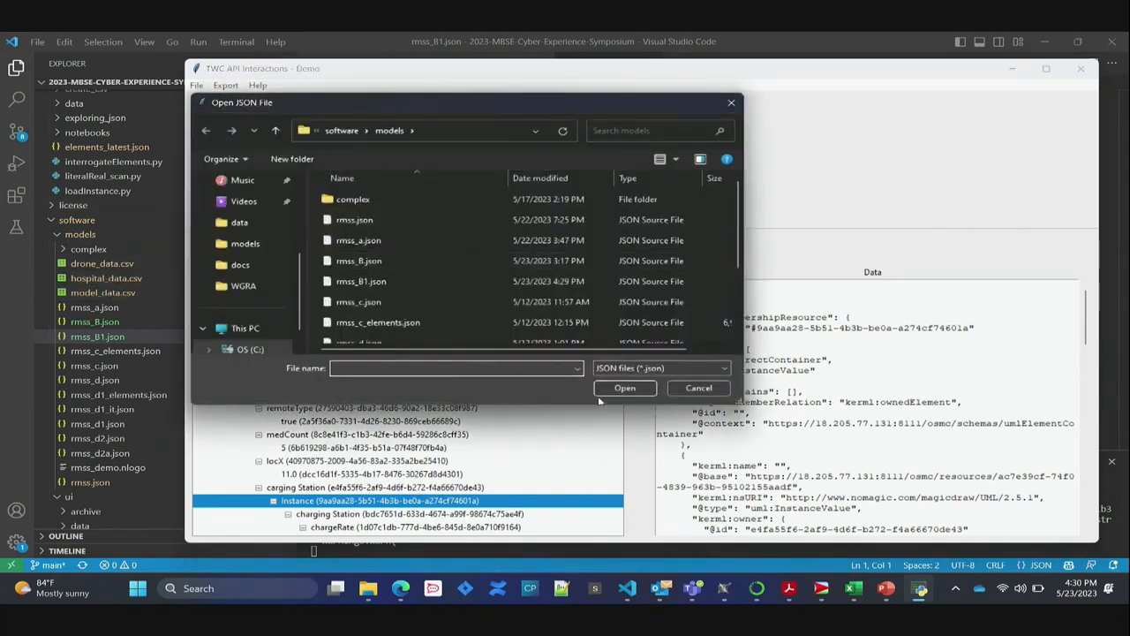
left_click(358, 282)
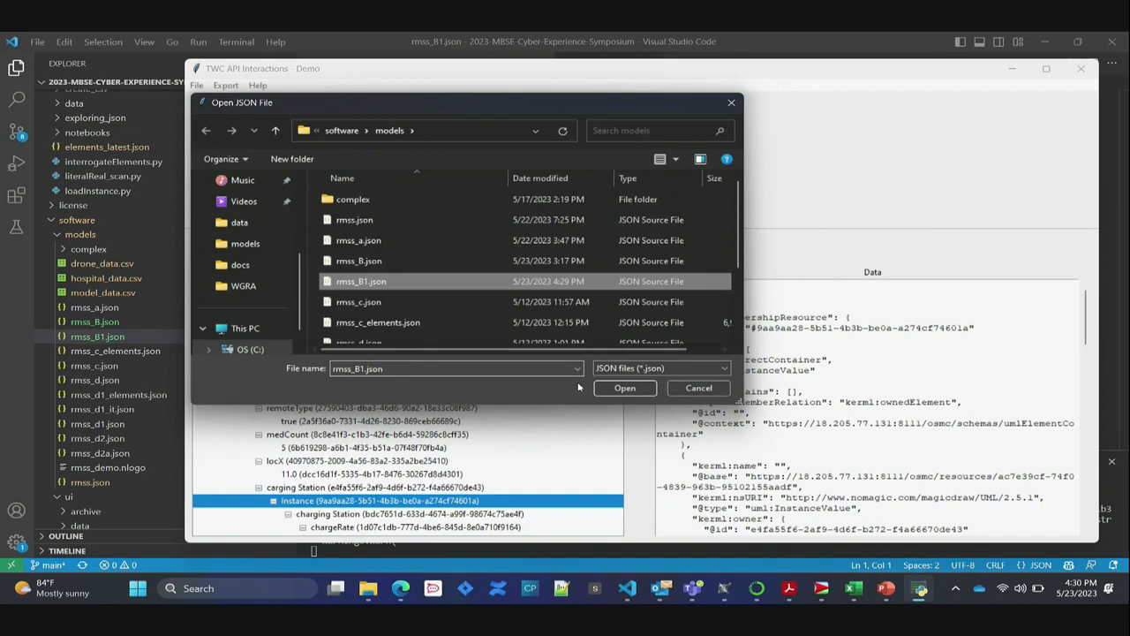
left_click(623, 388)
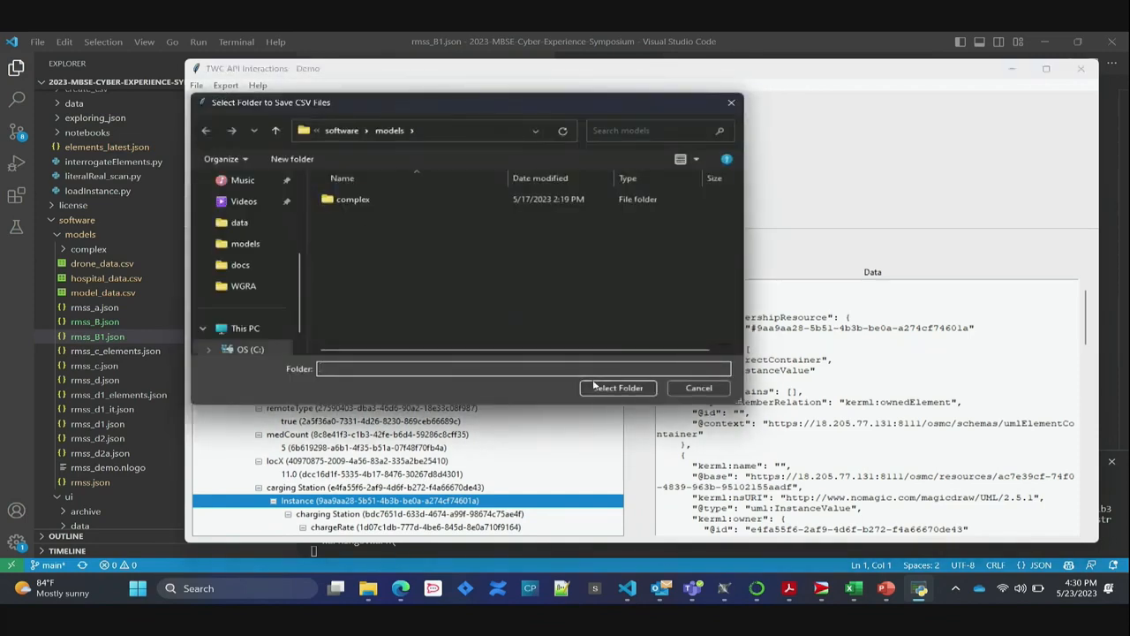
left_click(600, 389)
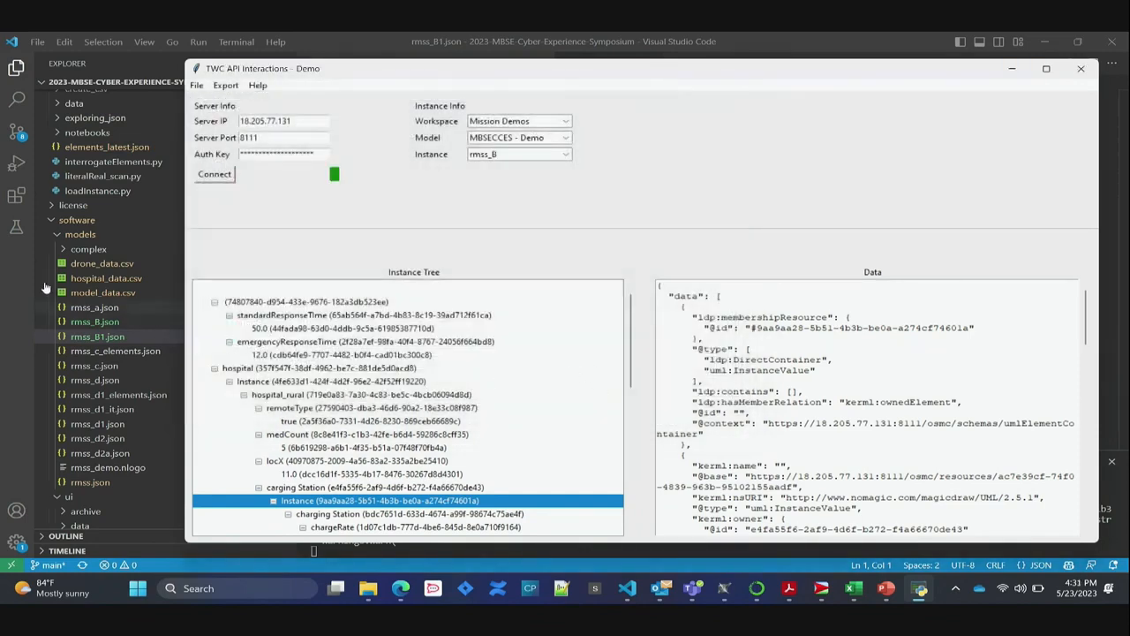
Inspect drone_data.csv, hospital_data.csv and model_data.csv in Visual Studio Code, then minimize the editor.
left_click(97, 264)
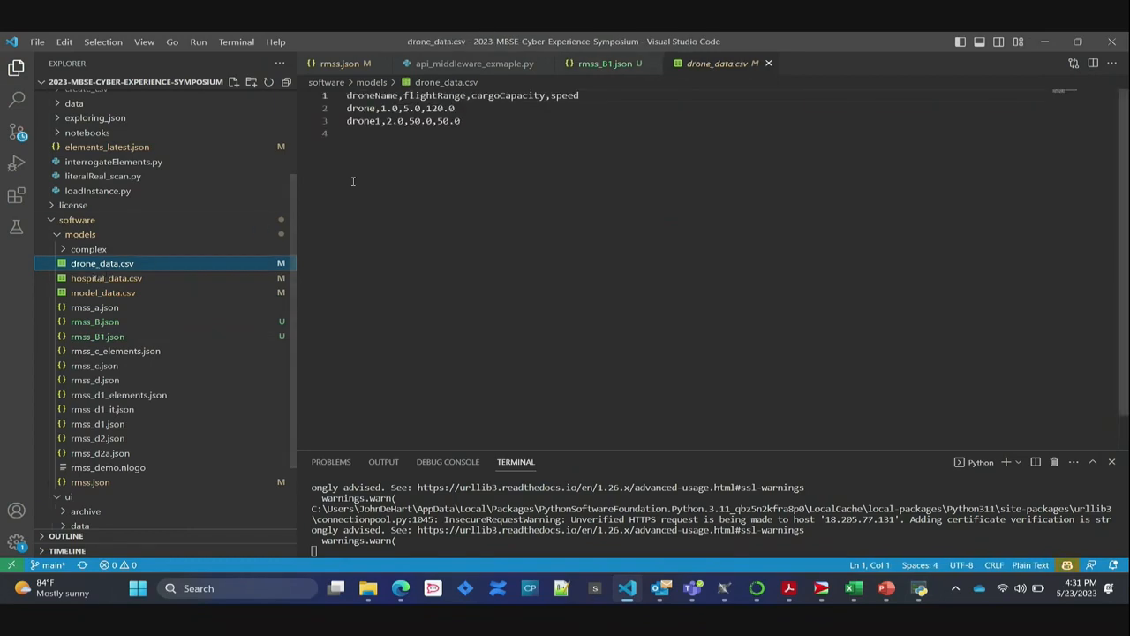
left_click(124, 279)
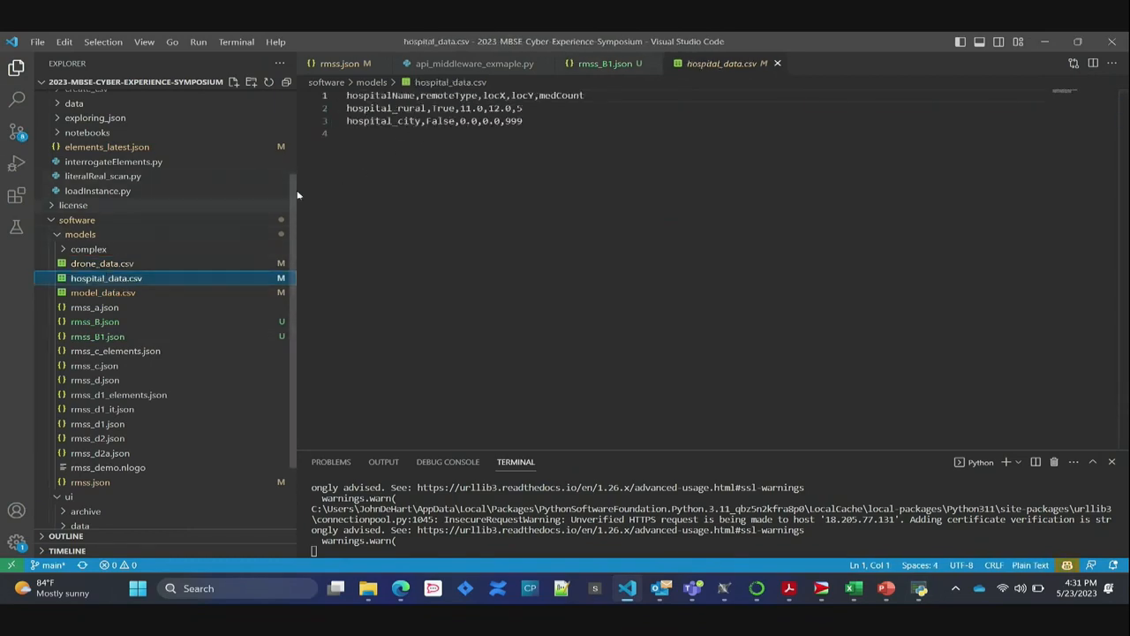
left_click(113, 292)
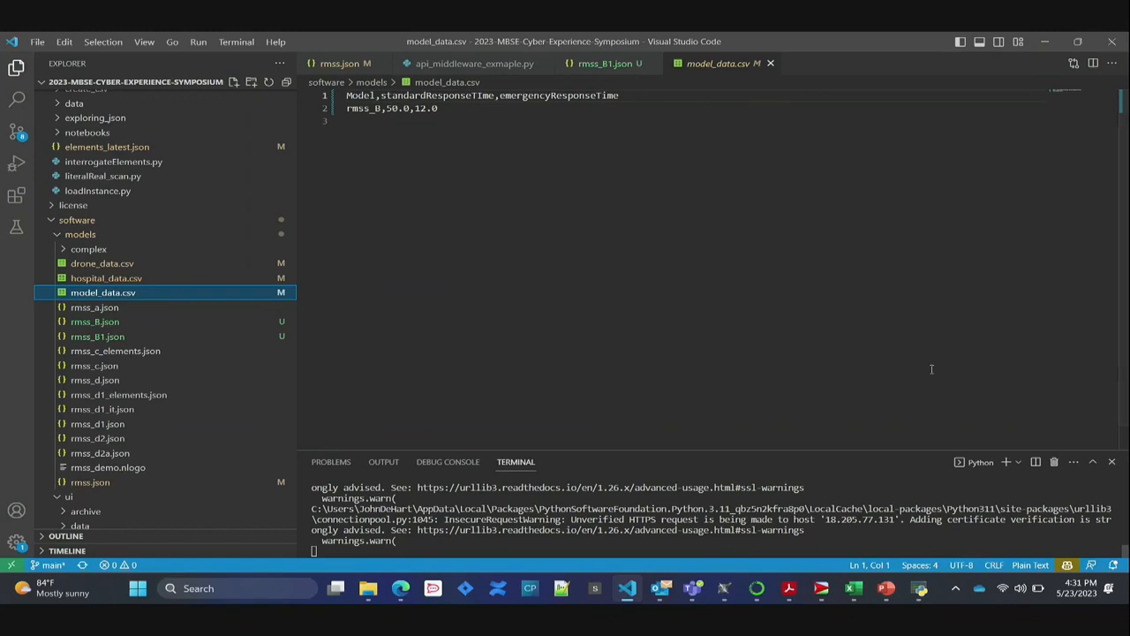
left_click(1043, 42)
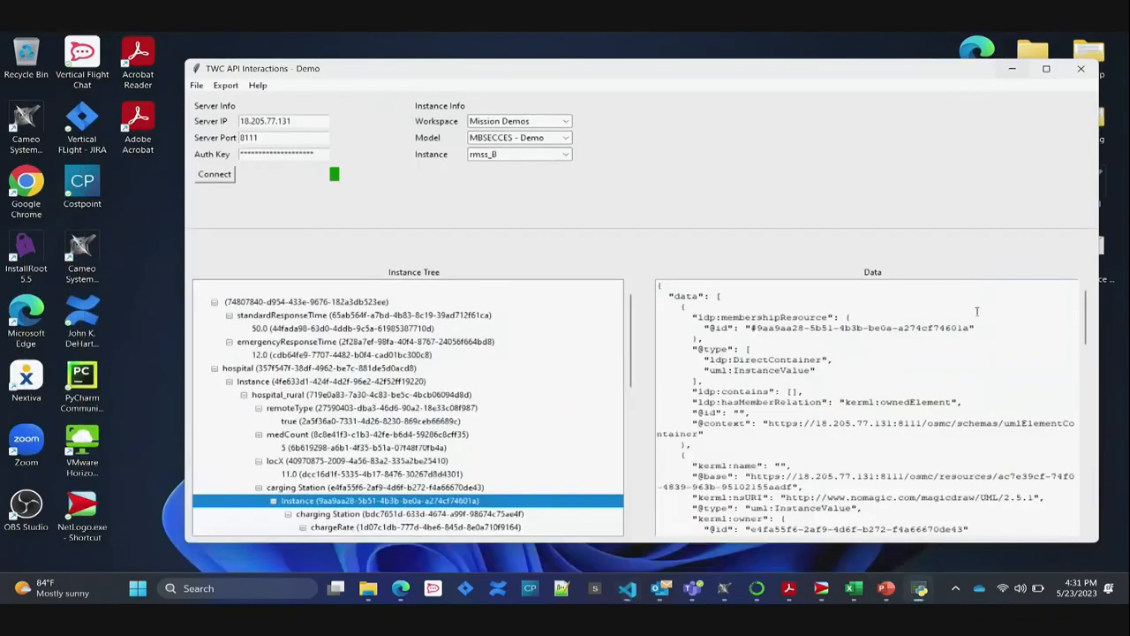
Minimize the demo application, switch to the rmss_demo model in NetLogo and examine its code for loading CSV data and creating drones and hospitals.
left_click(1007, 71)
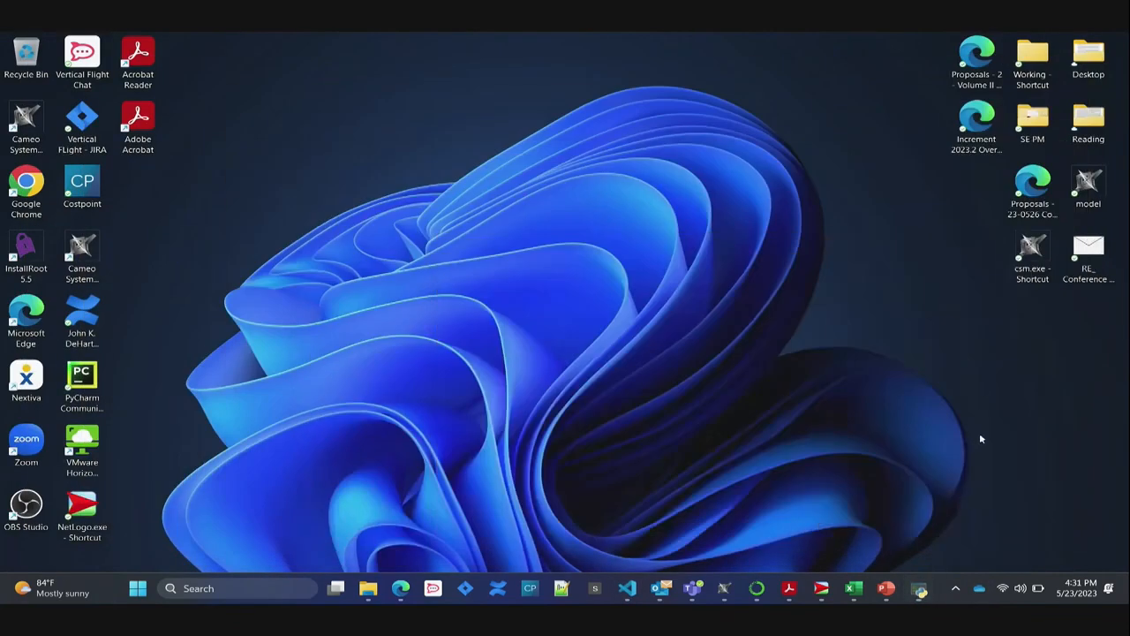
left_click(821, 588)
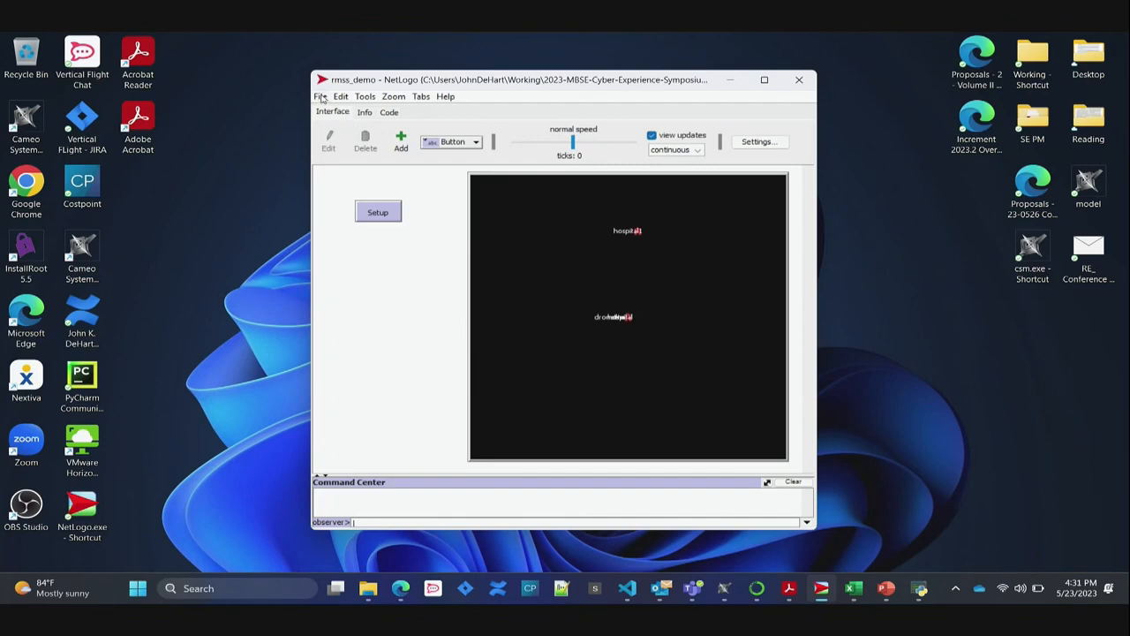
left_click(389, 112)
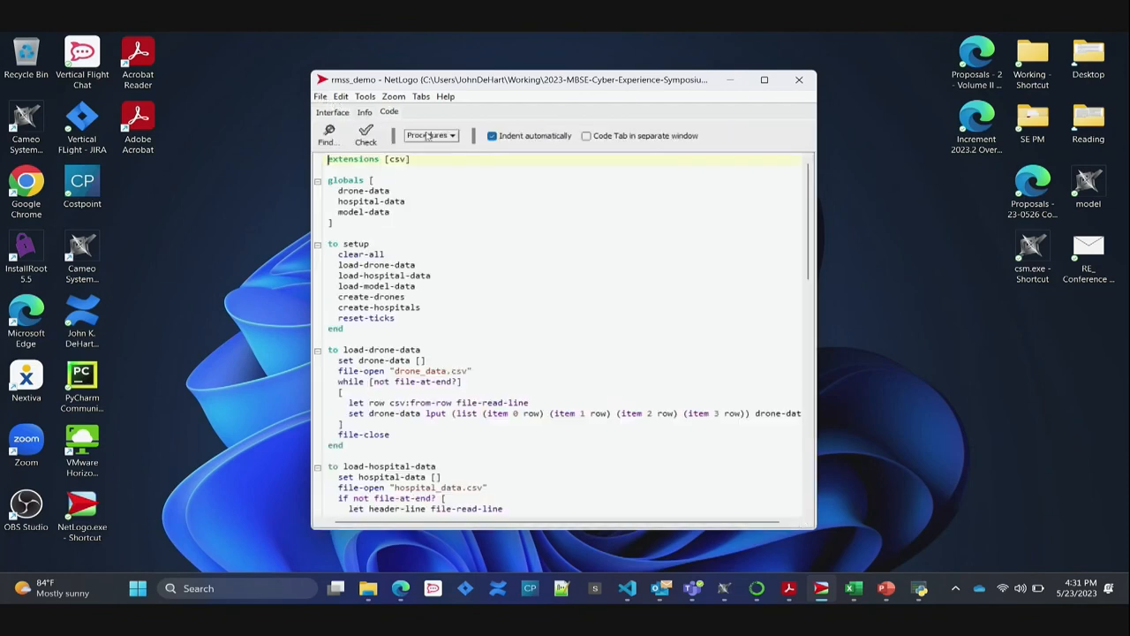
left_click(764, 79)
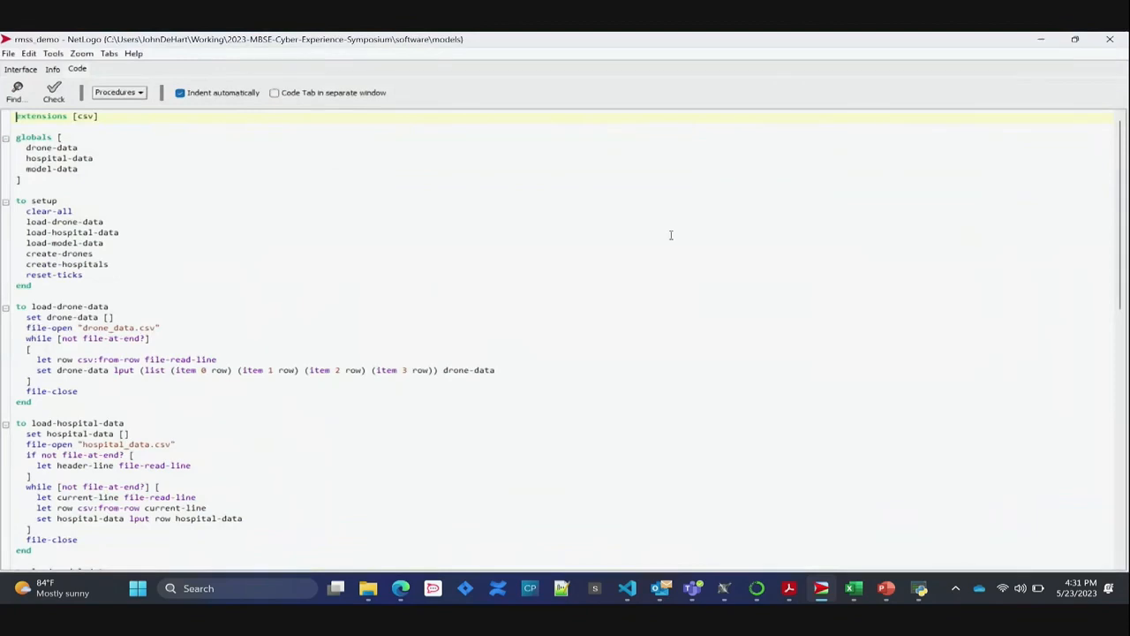
scroll(431, 244, "down", 1)
scroll(432, 244, "up", 1)
scroll(431, 243, "down", 8)
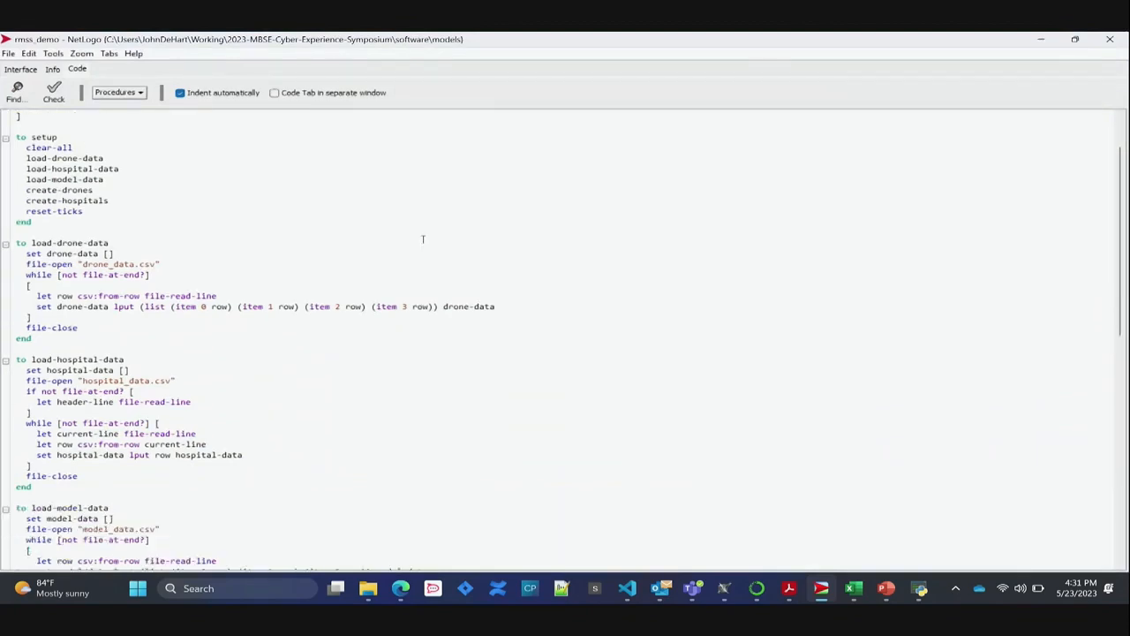
scroll(432, 241, "down", 10)
scroll(485, 316, "up", 16)
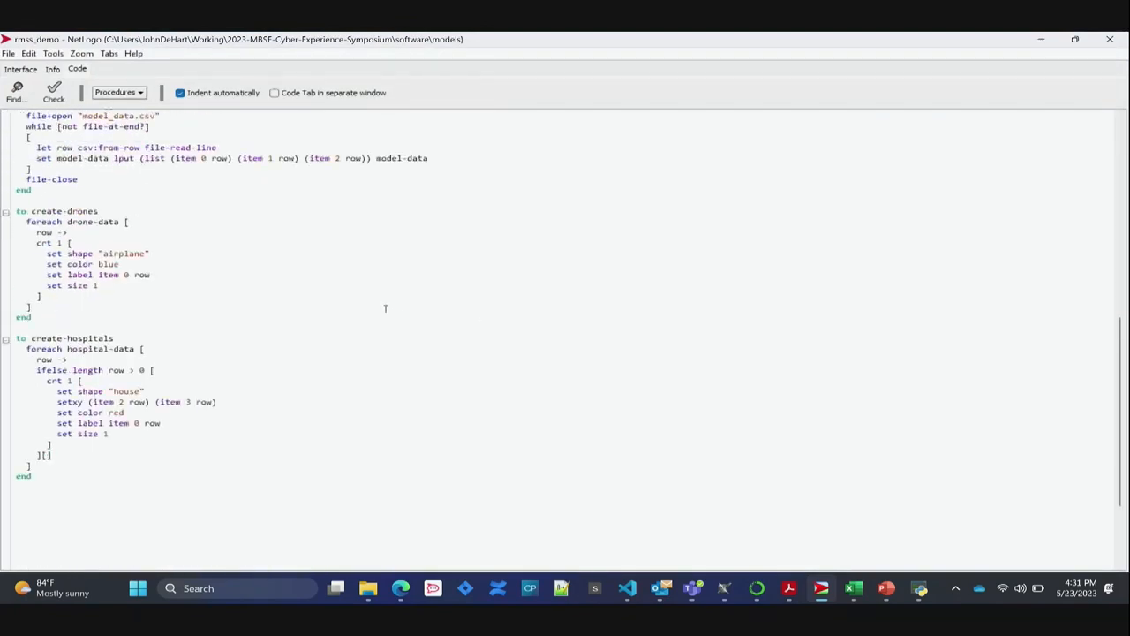
scroll(227, 189, "up", 3)
scroll(235, 227, "down", 5)
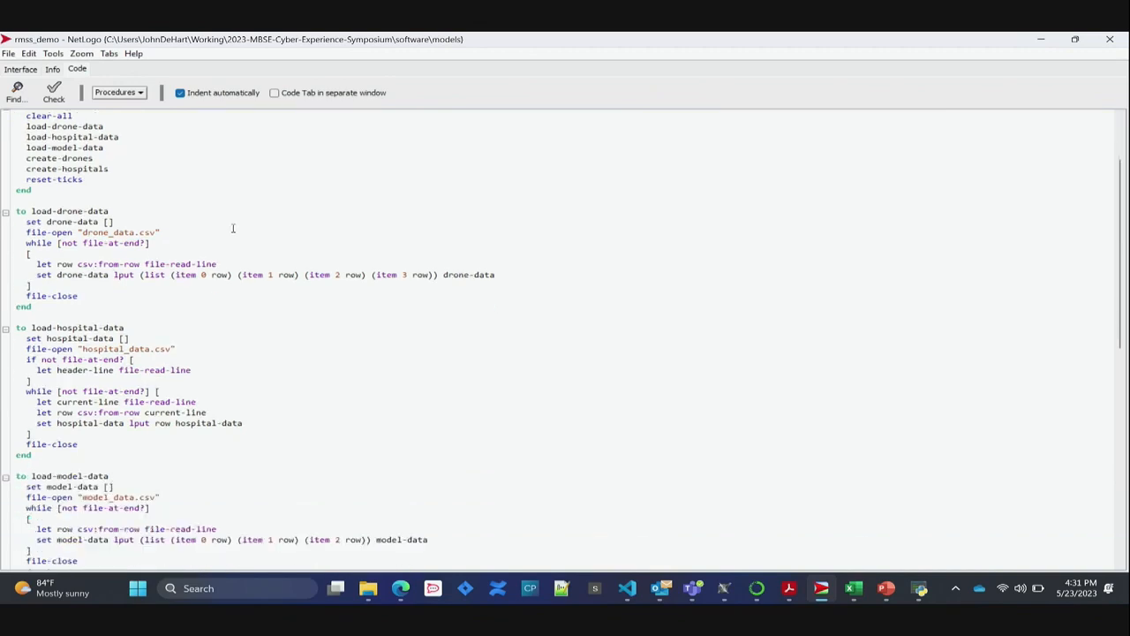
scroll(236, 248, "down", 2)
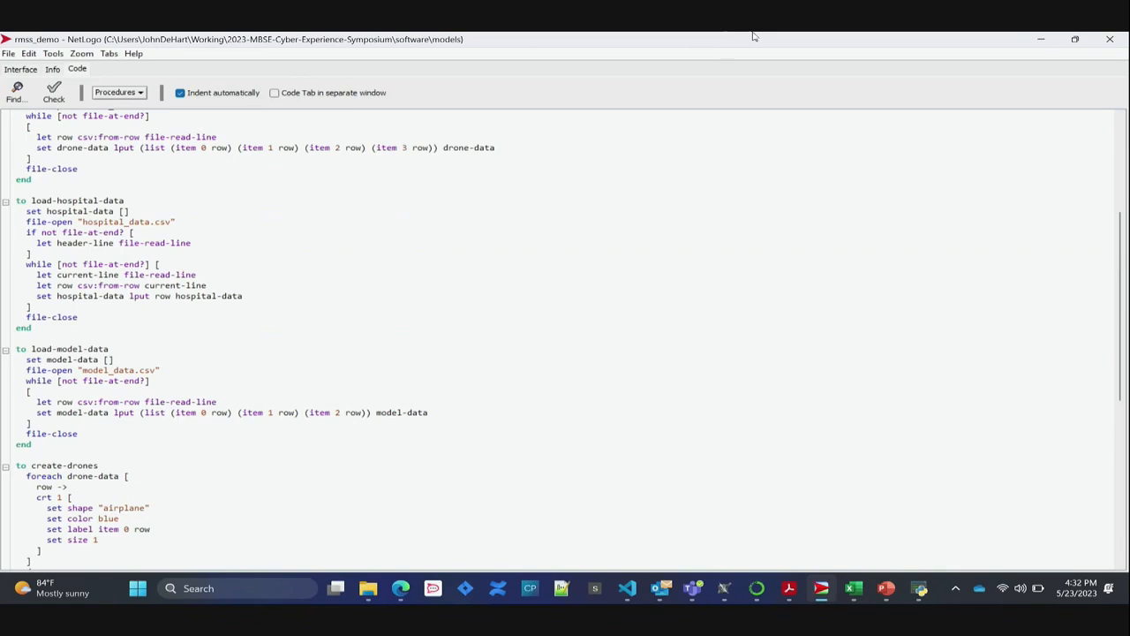
left_click(1043, 41)
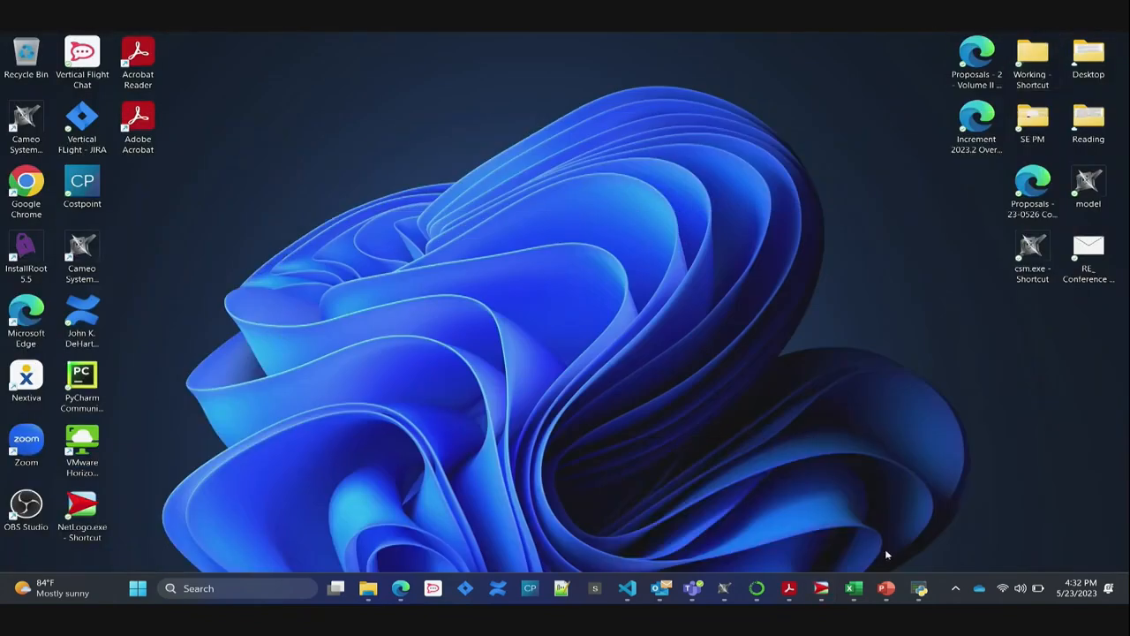
Reopen the NetLogo model's interface and run its setup to load the exported drones and hospitals into the world view.
left_click(821, 588)
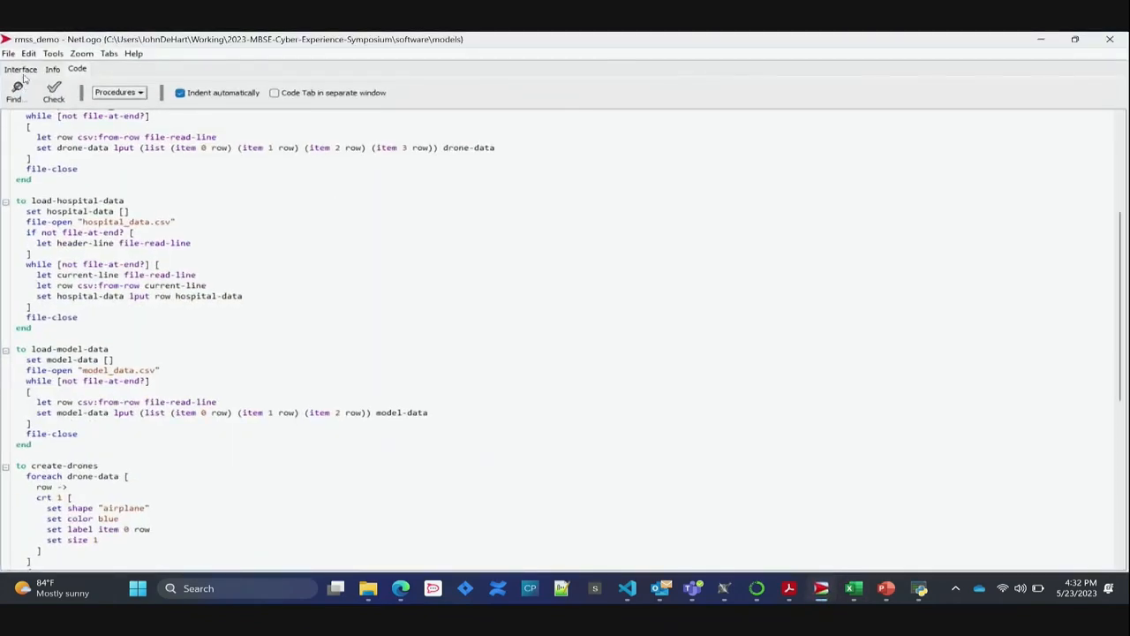
left_click(22, 70)
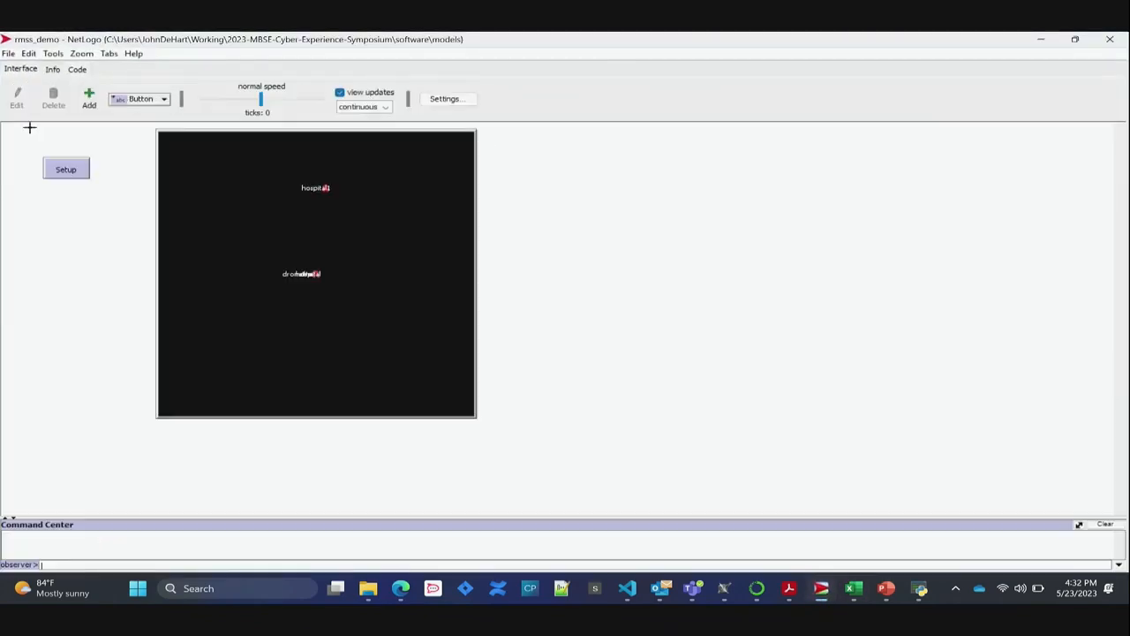
left_click(74, 172)
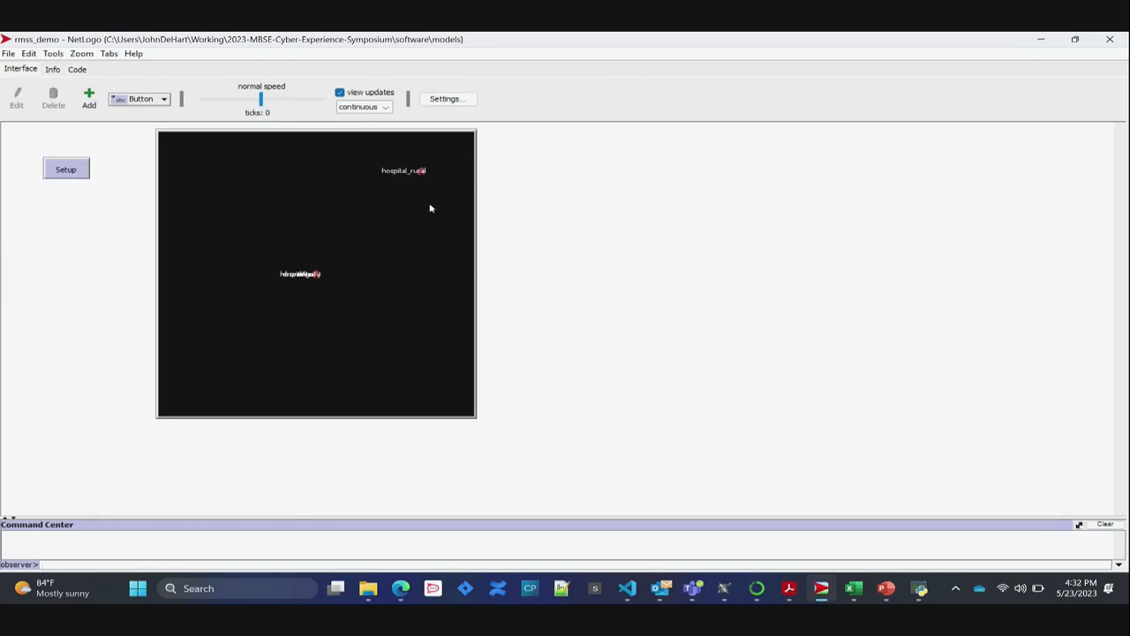
Check the agent at hospital_rural in the NetLogo world, and inspect turtle 1 at the center to view its properties.
right_click(428, 179)
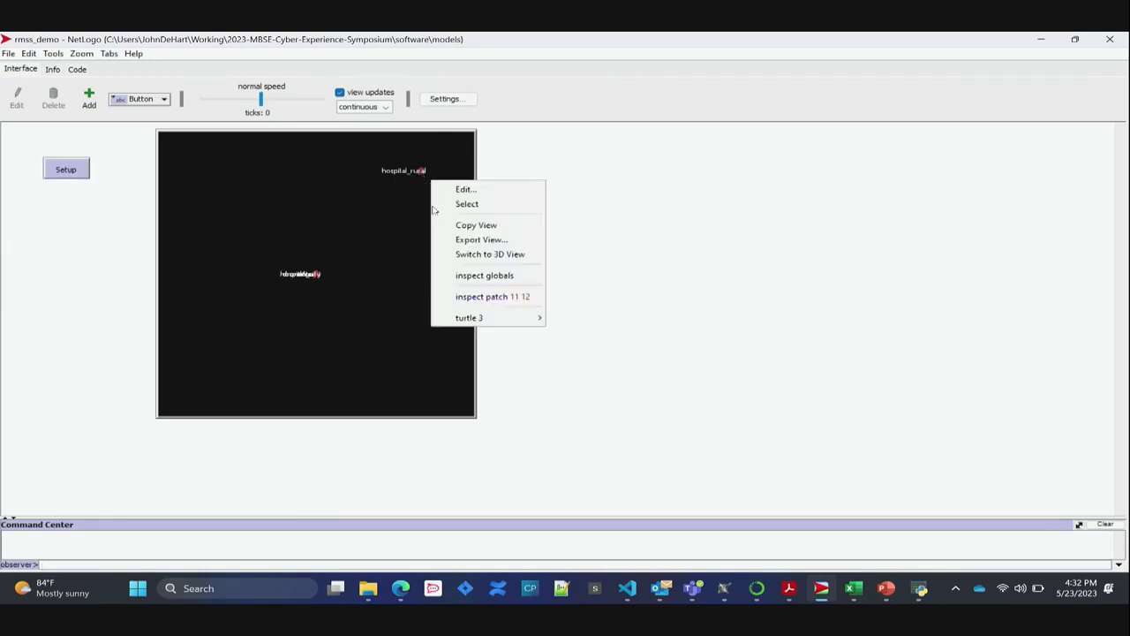
right_click(315, 277)
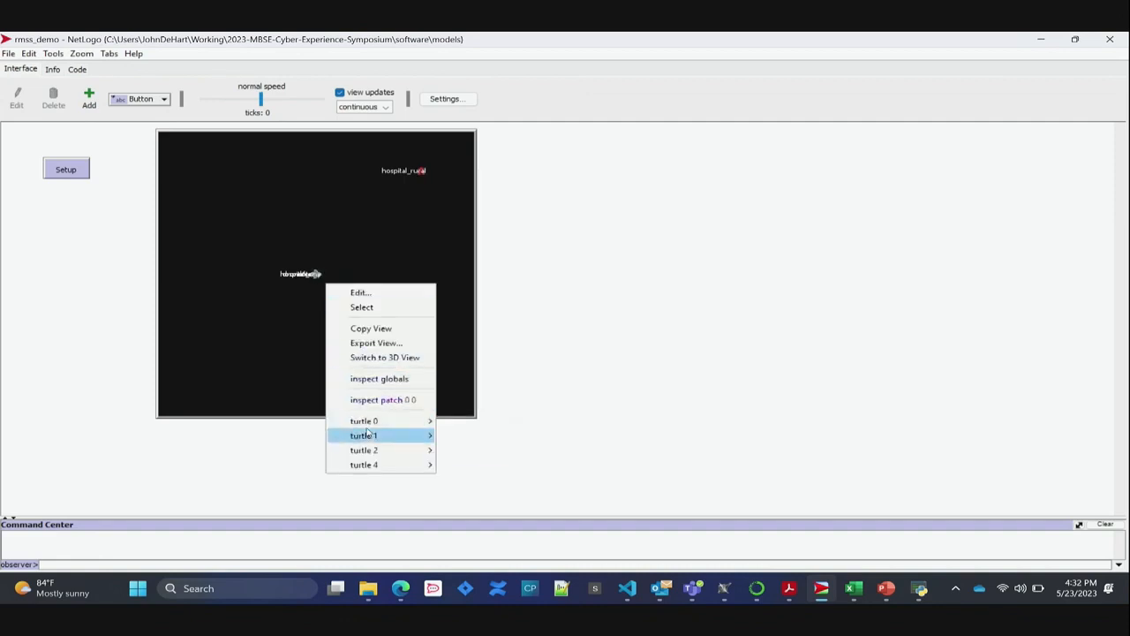
mouse_move(366, 436)
left_click(468, 435)
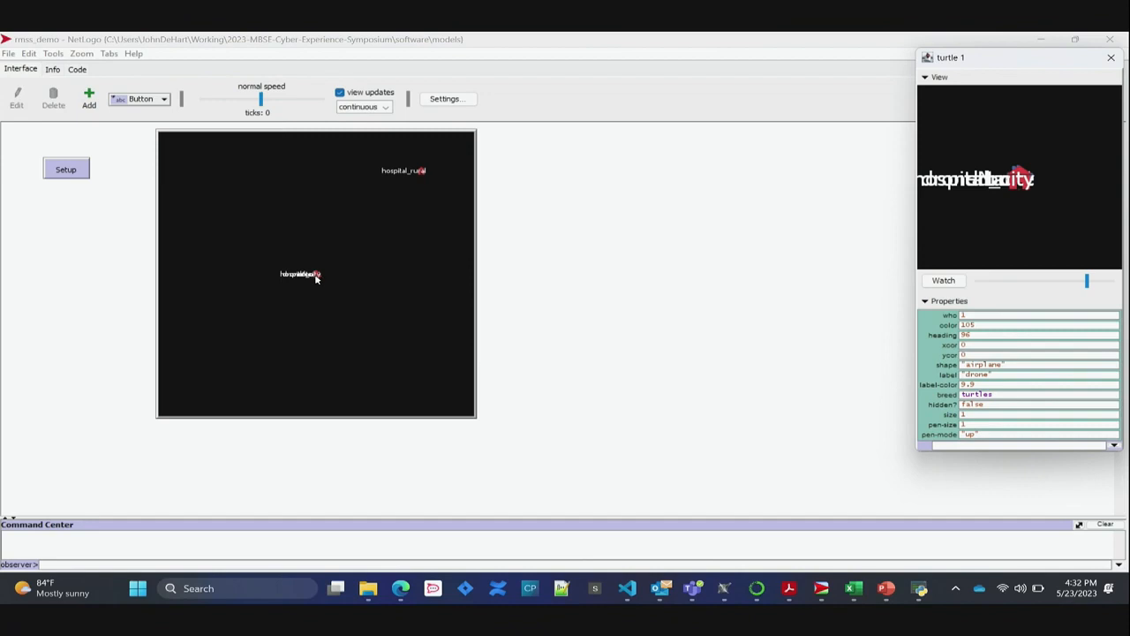
Restore the NetLogo window to a smaller size and check which turtles overlap at the center of the world.
right_click(318, 278)
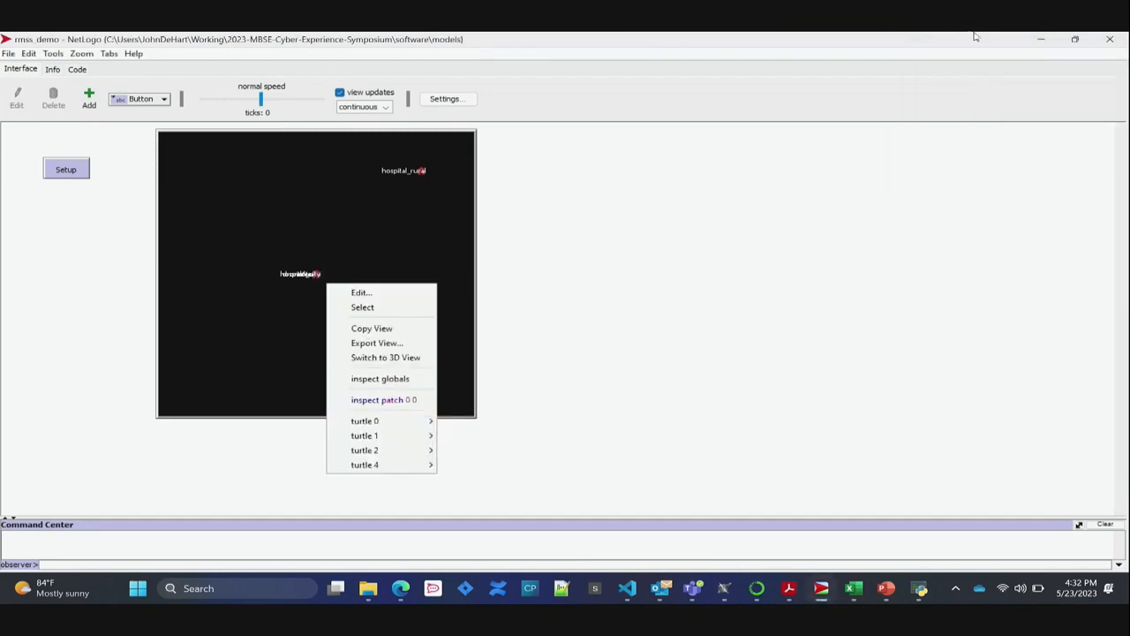
left_click(1075, 40)
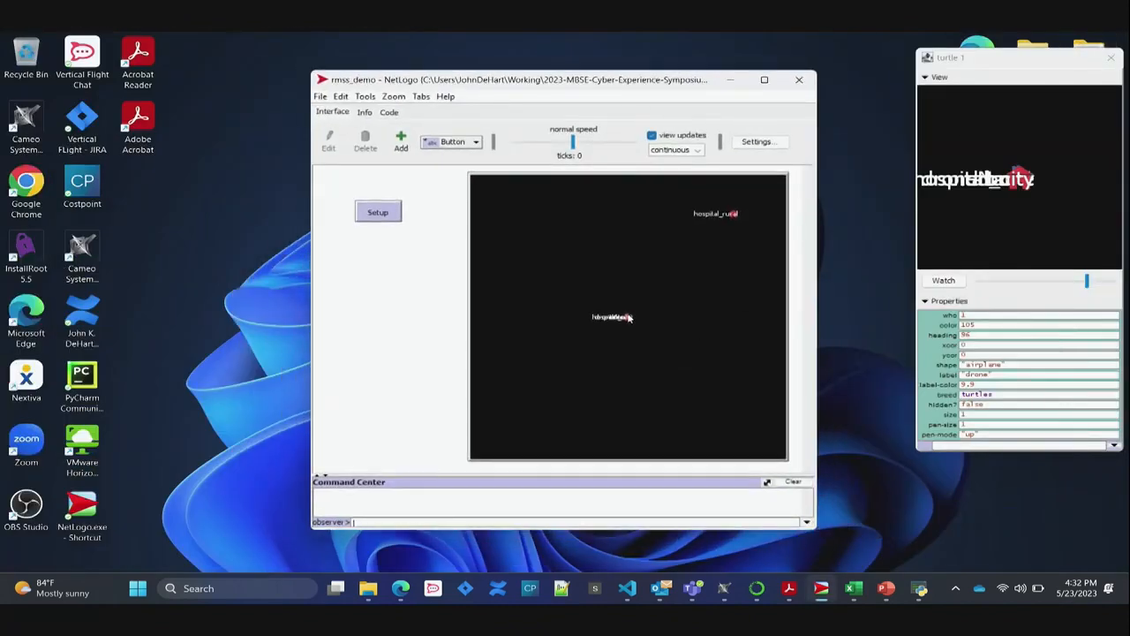
right_click(629, 317)
mouse_move(677, 481)
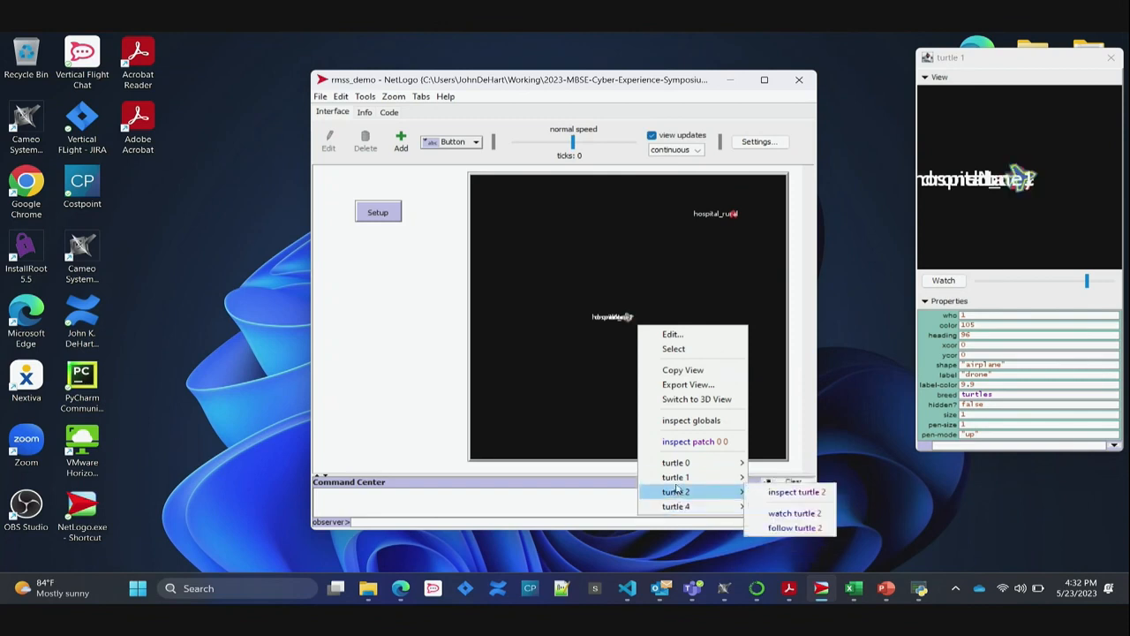
left_click(557, 371)
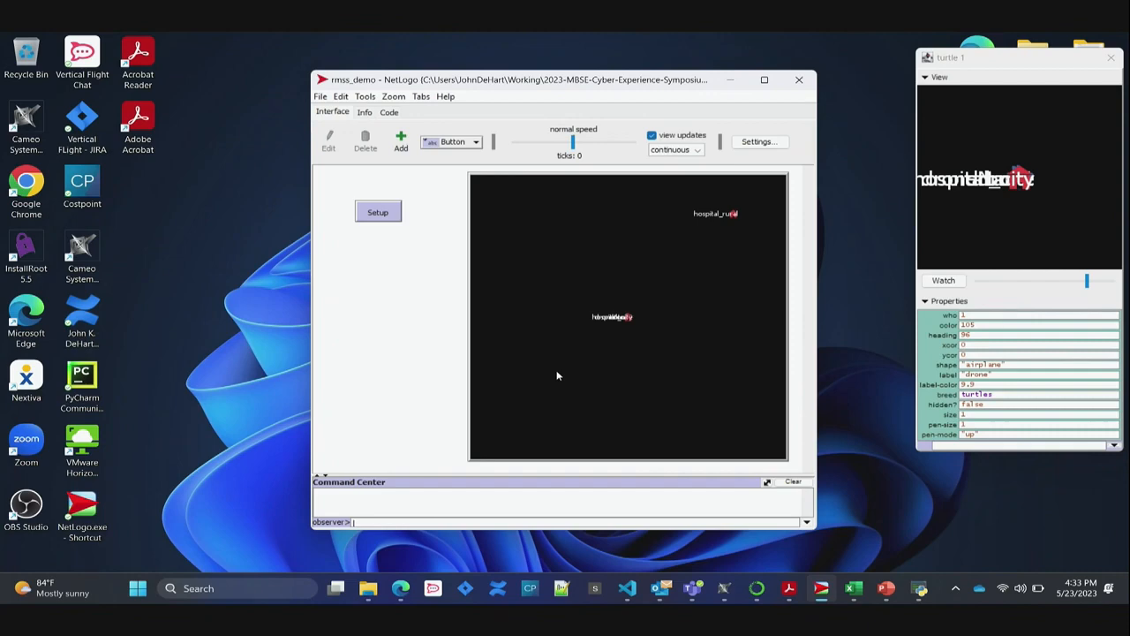
Switch to Cameo Systems Modeler and review the file formats available for importing and exporting the project.
left_click(724, 588)
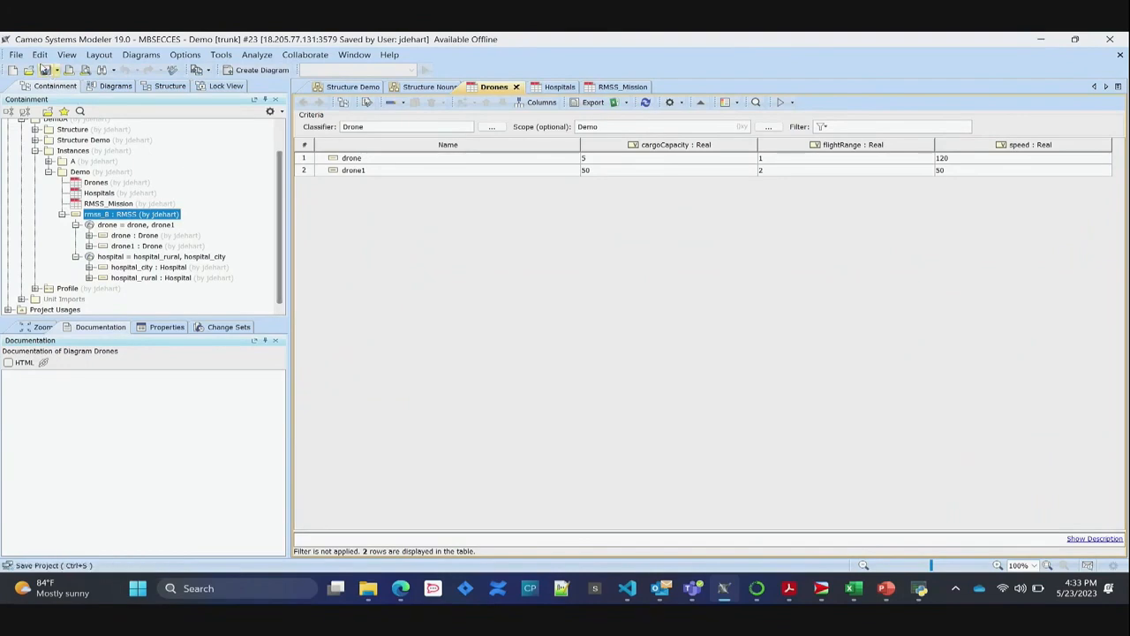
left_click(16, 55)
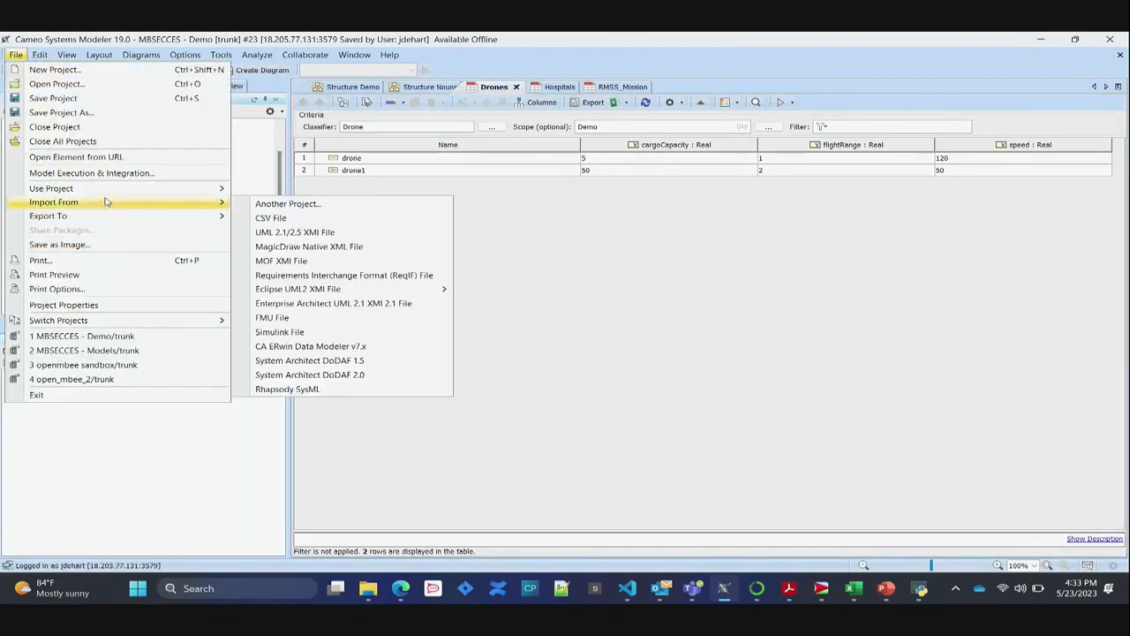
mouse_move(113, 215)
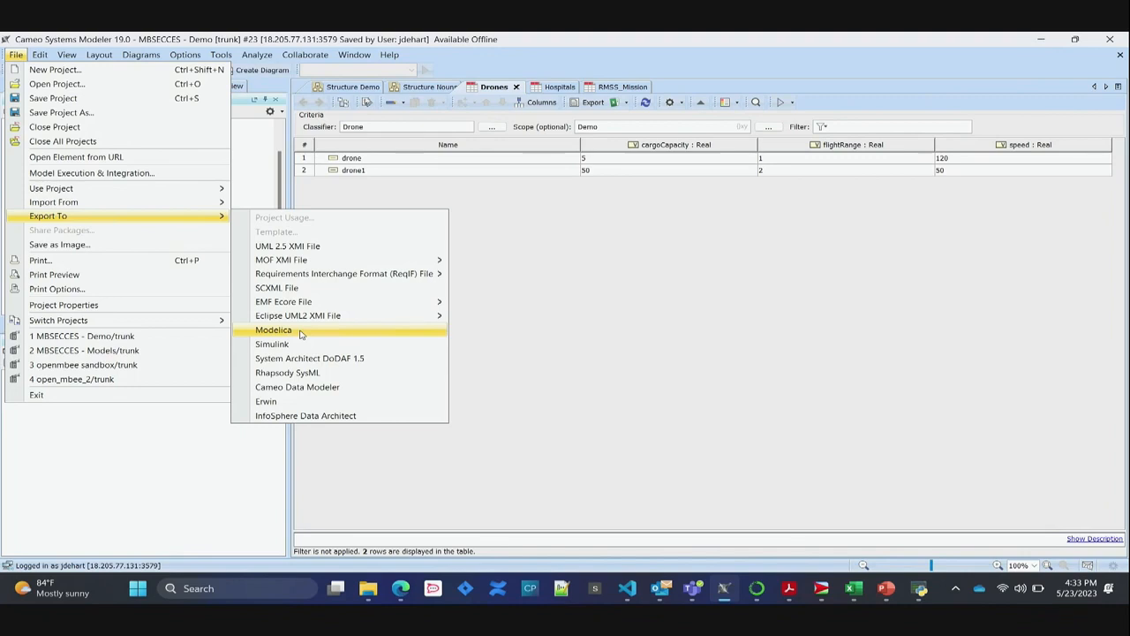
left_click(518, 297)
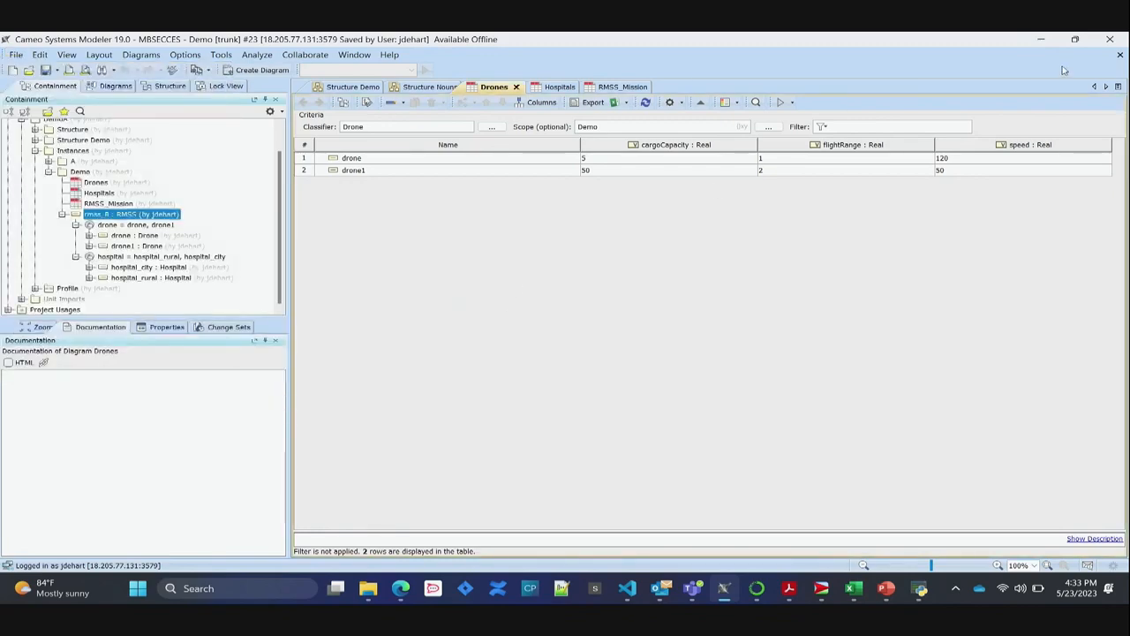
left_click(1039, 42)
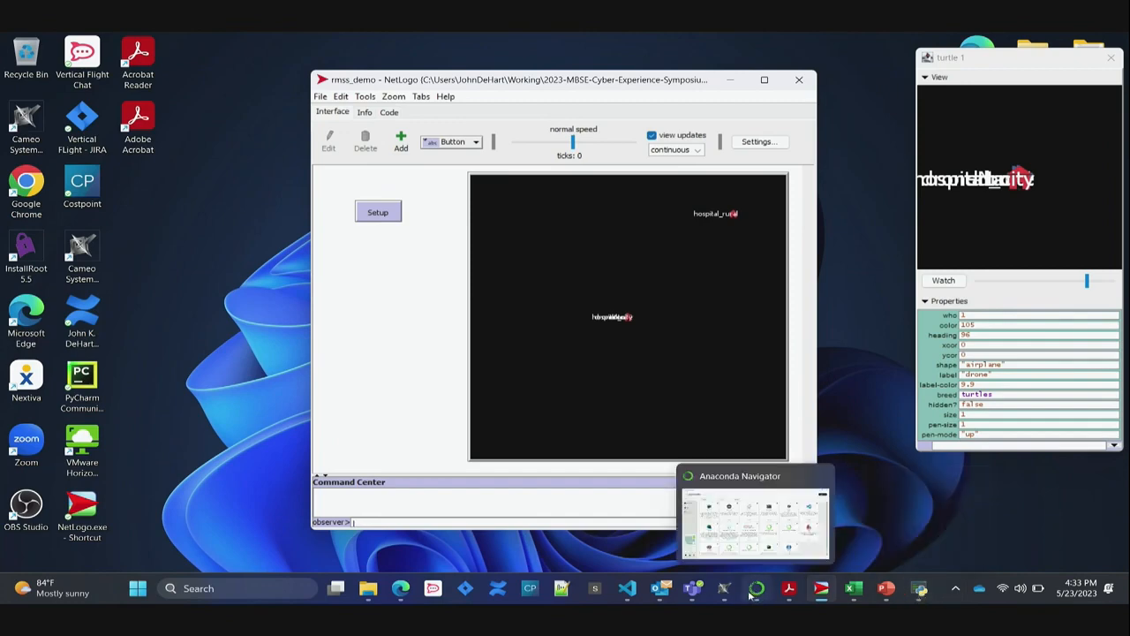
left_click(722, 589)
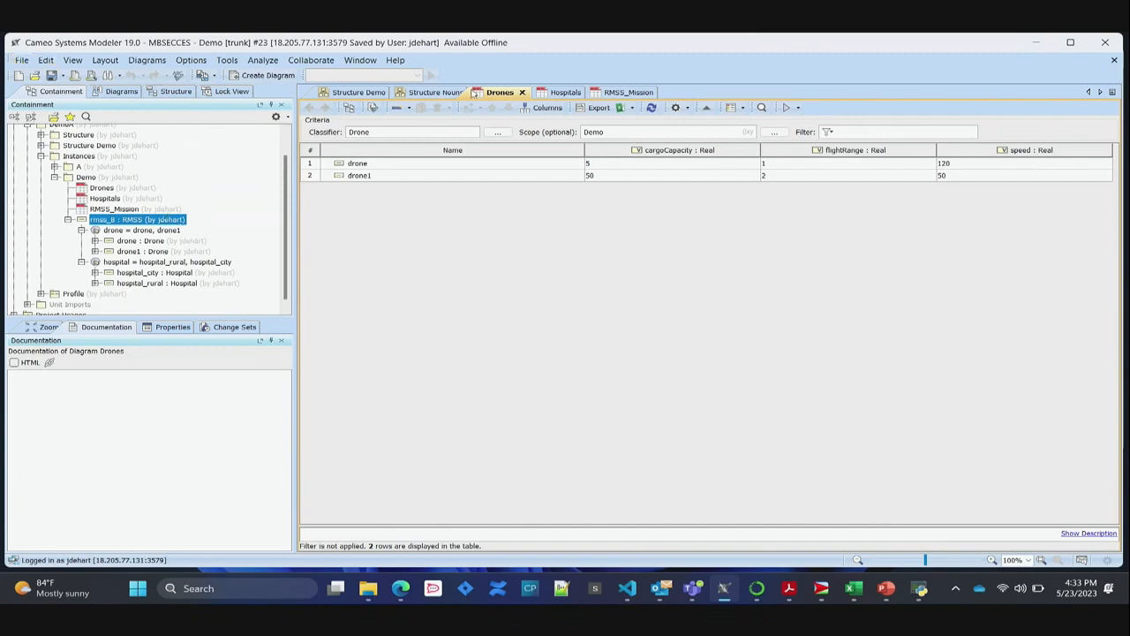
left_click(563, 93)
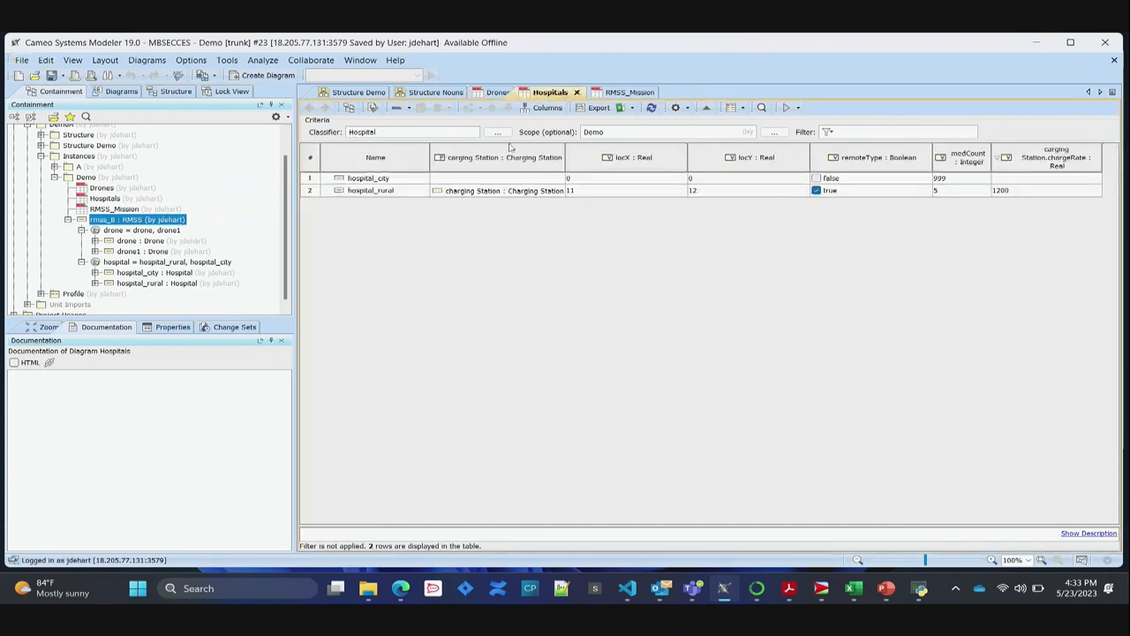
left_click(396, 107)
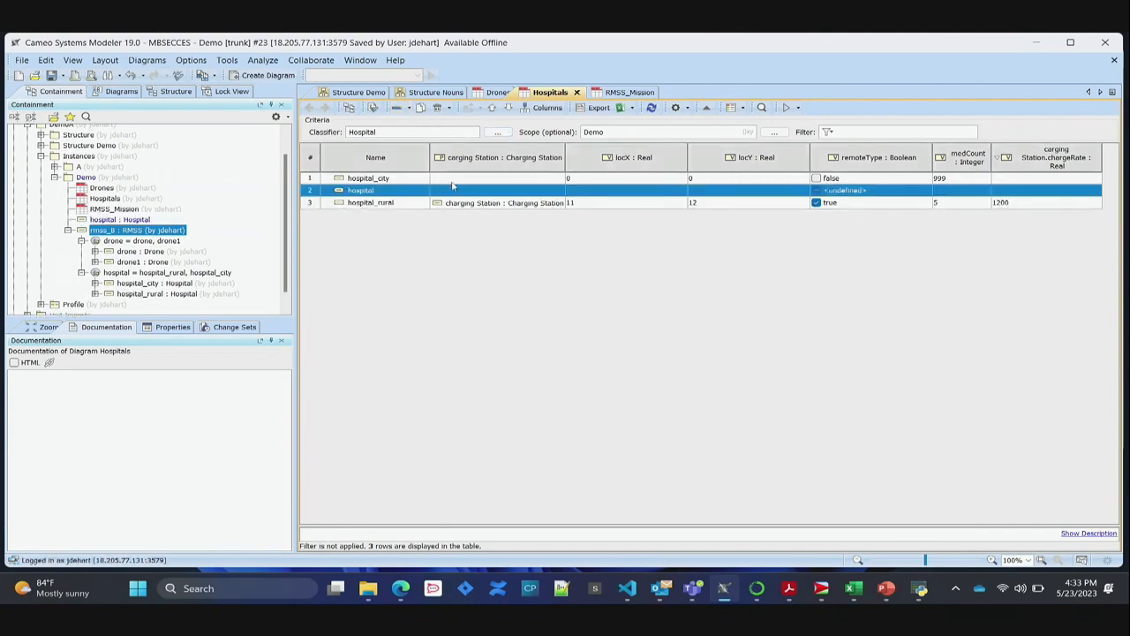
key("ctrl+z")
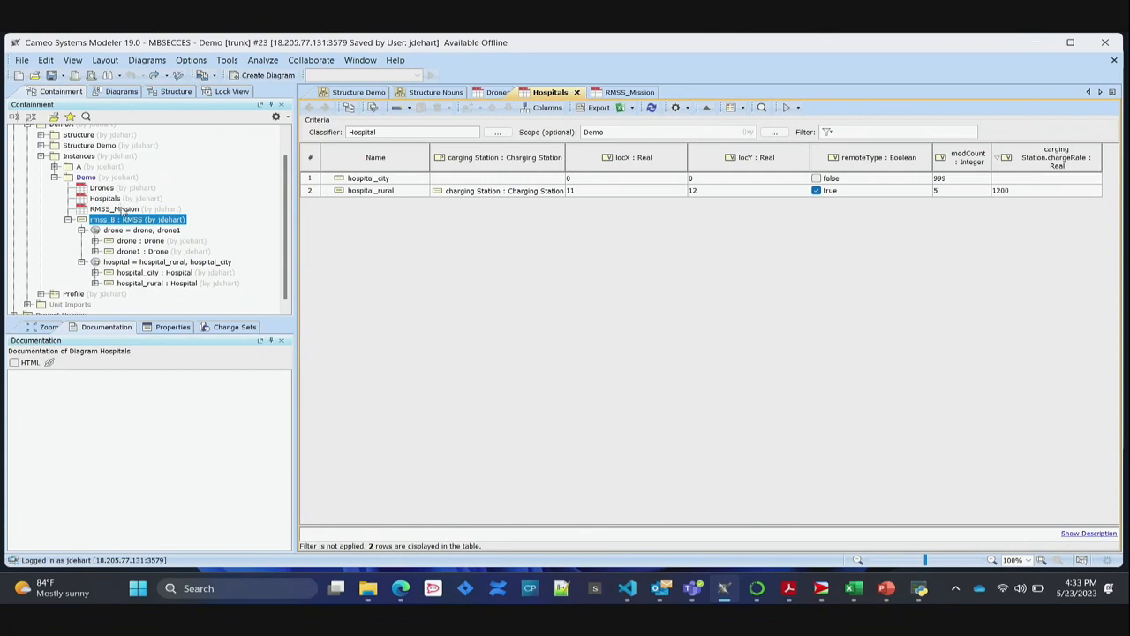
Open the RMSS_Mission table and create a new Hospital instance in the hospital cell of rmss_B.
double_click(123, 210)
left_click(646, 175)
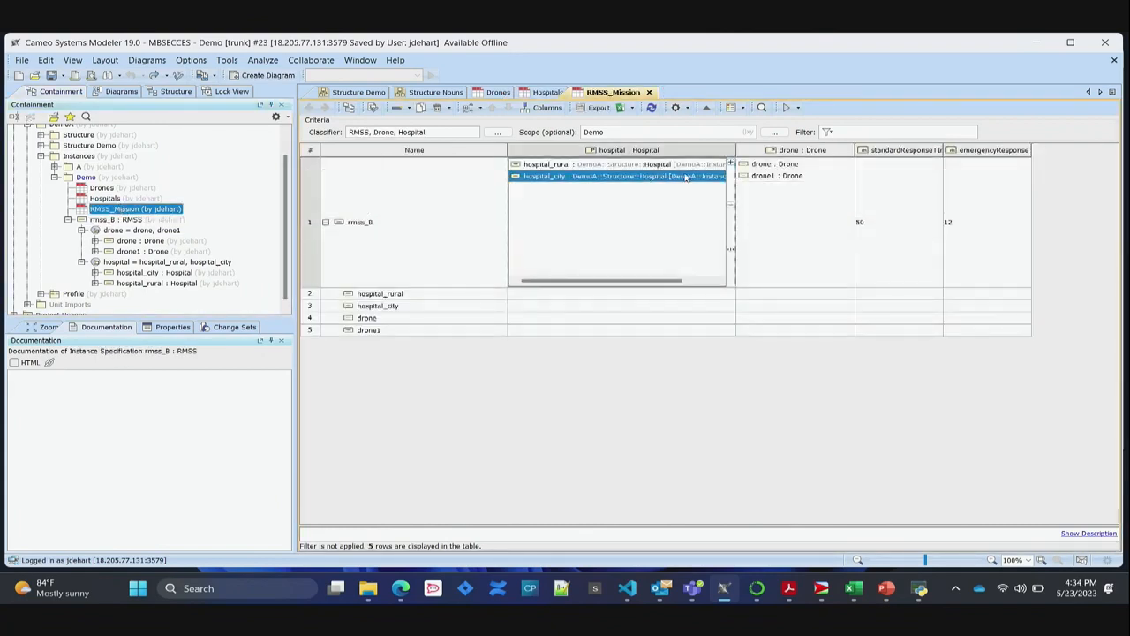
left_click(731, 164)
left_click(657, 300)
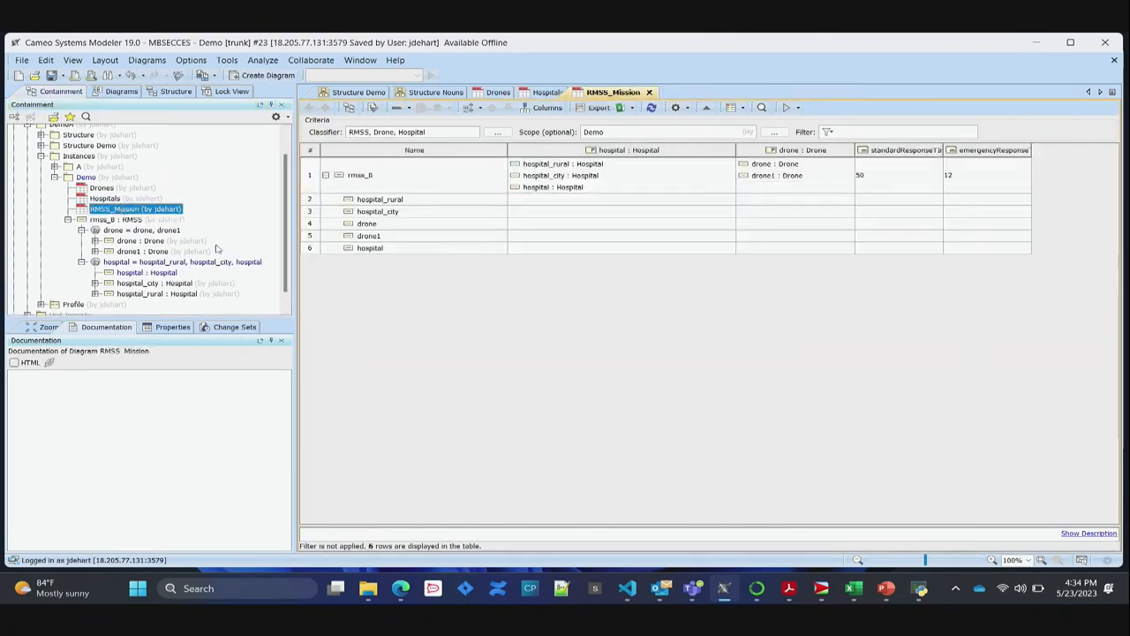
Open the Hospitals table and set the new hospital's locX to -11 and locY to -12.
double_click(112, 199)
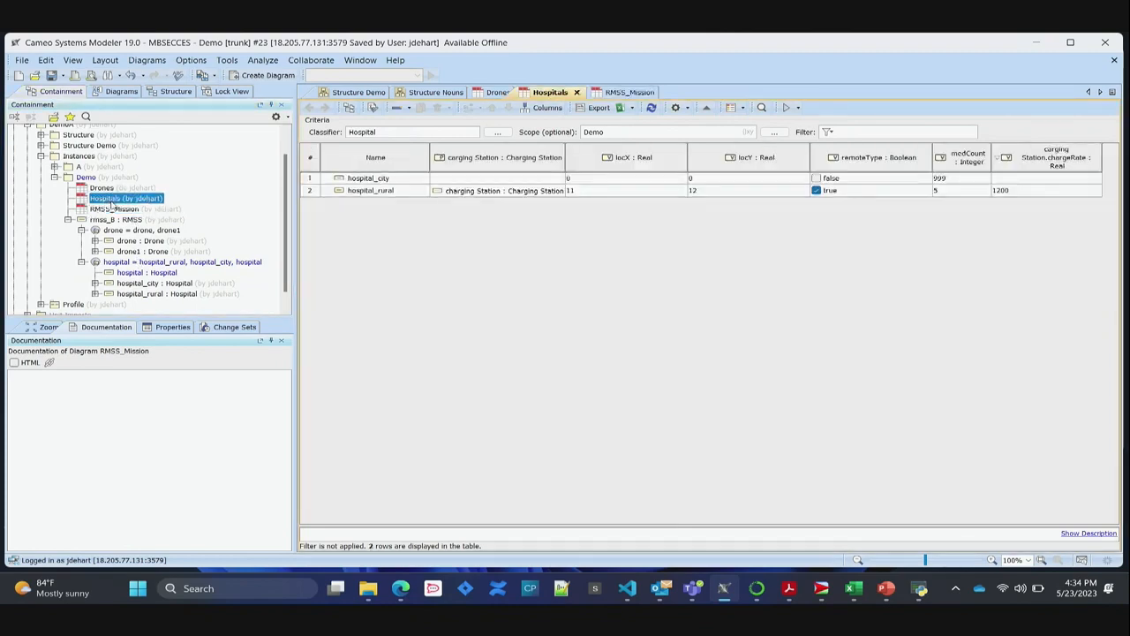
left_click(632, 183)
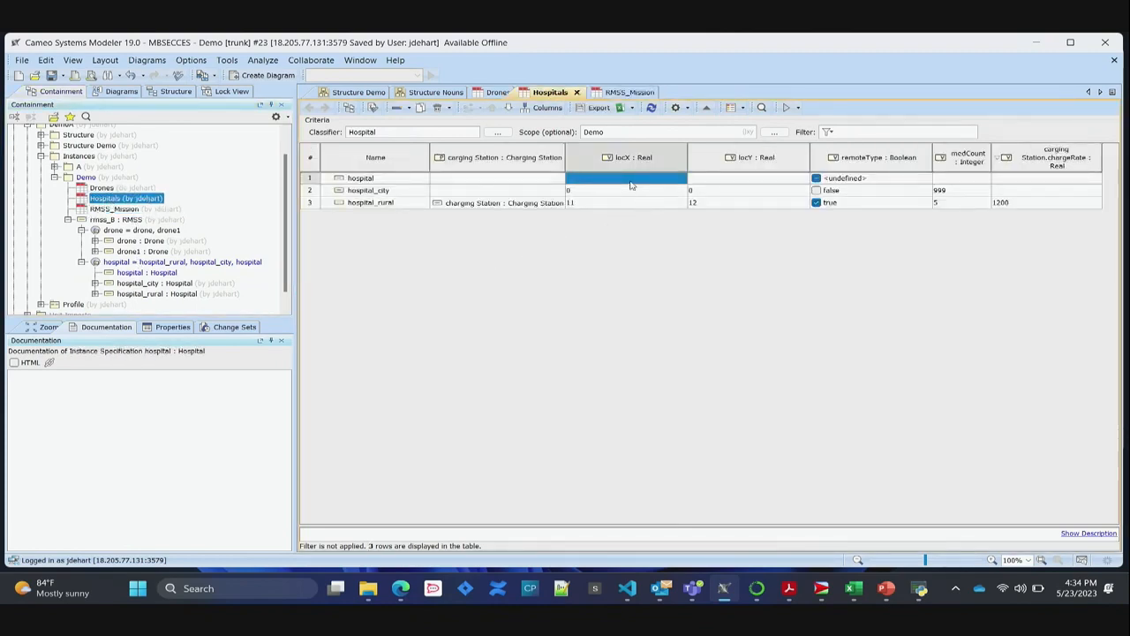
left_click(633, 178)
type("-11")
left_click(725, 178)
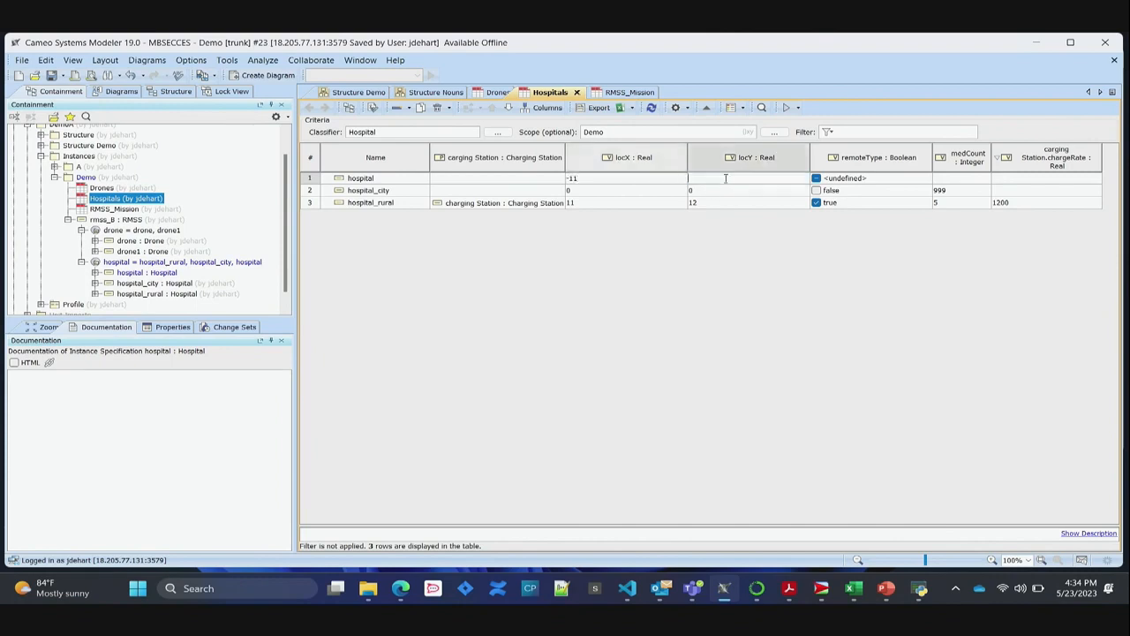
type("-12")
key("Return")
Set the new hospital's remoteType to false and its medCount to 555 in the Hospitals table.
left_click(817, 179)
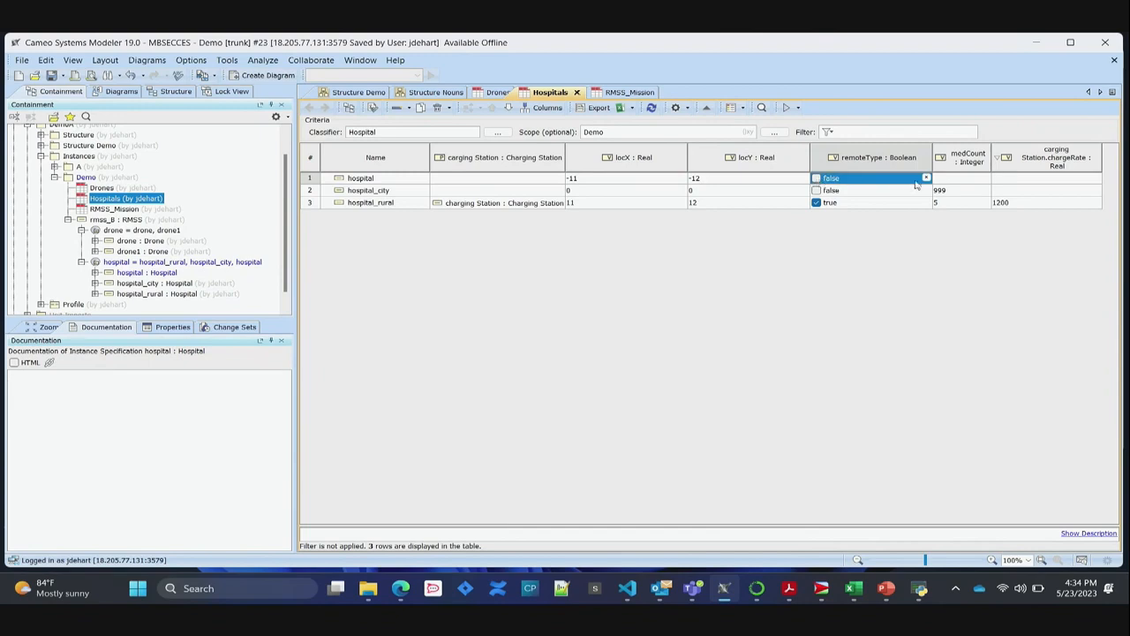
left_click(950, 182)
type("555")
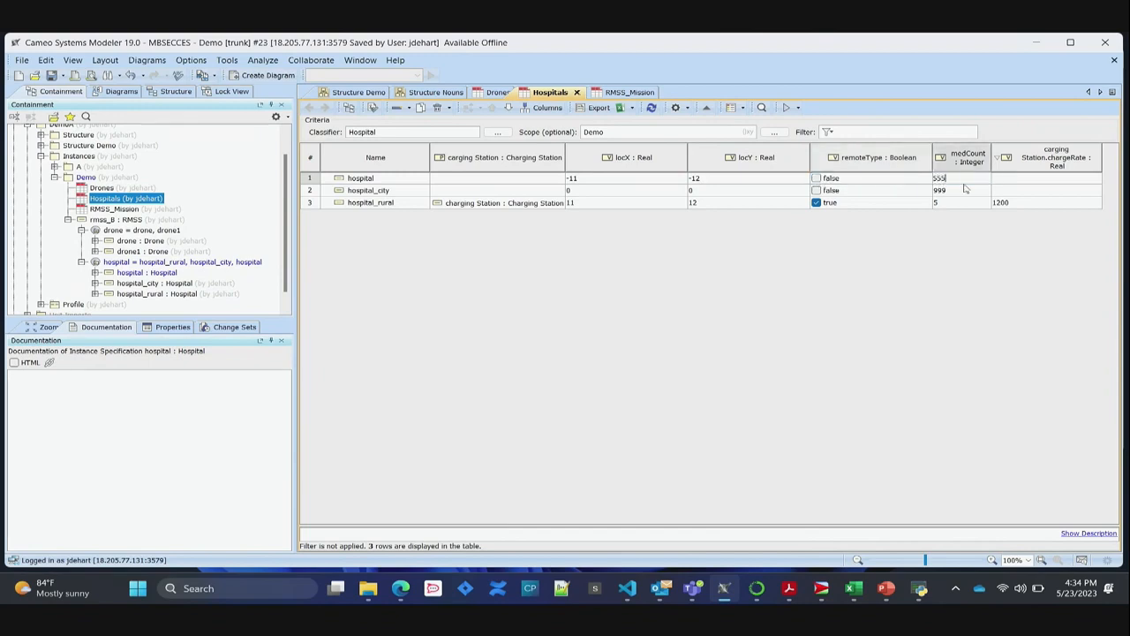
left_click(952, 279)
Commit the model changes to the server, accepting the required project update, and minimize Cameo Systems Modeler.
left_click(311, 60)
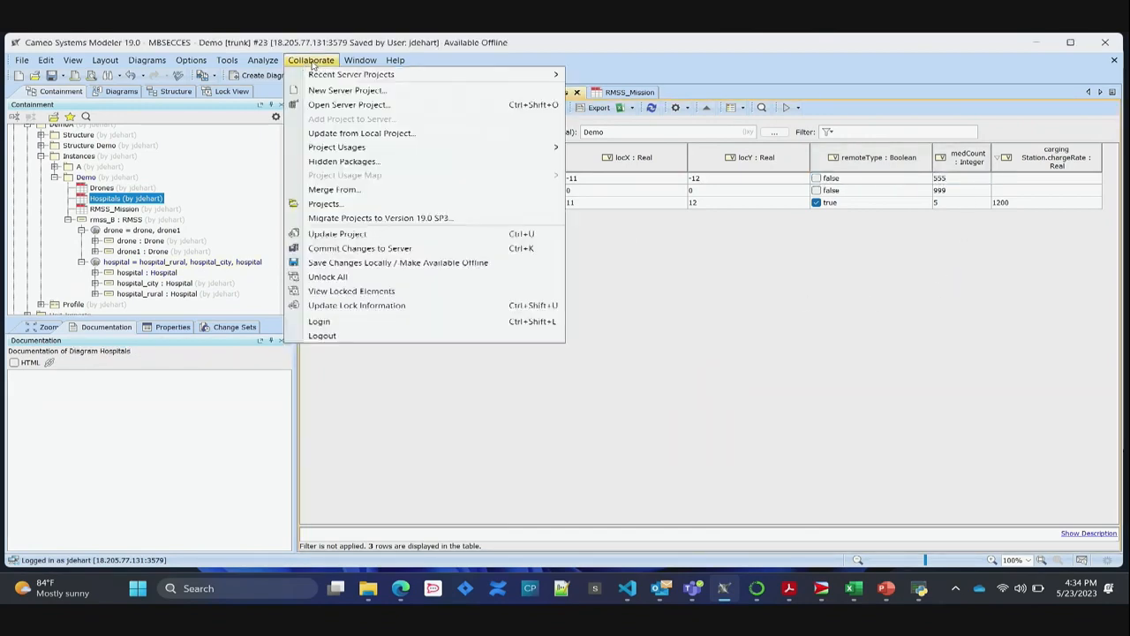
left_click(385, 252)
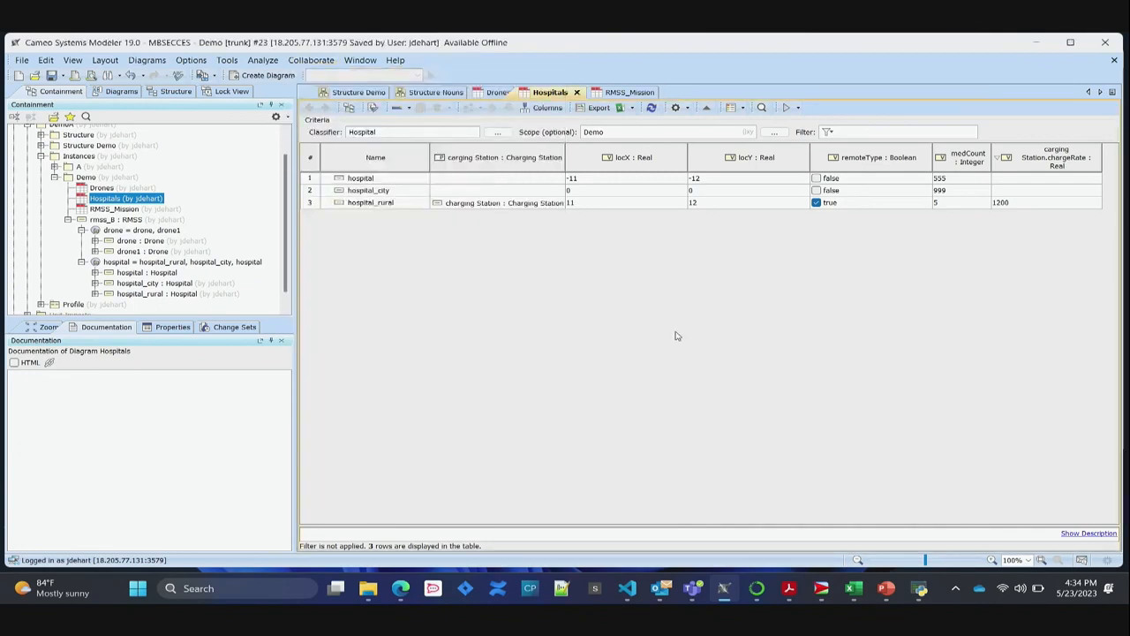
left_click(590, 414)
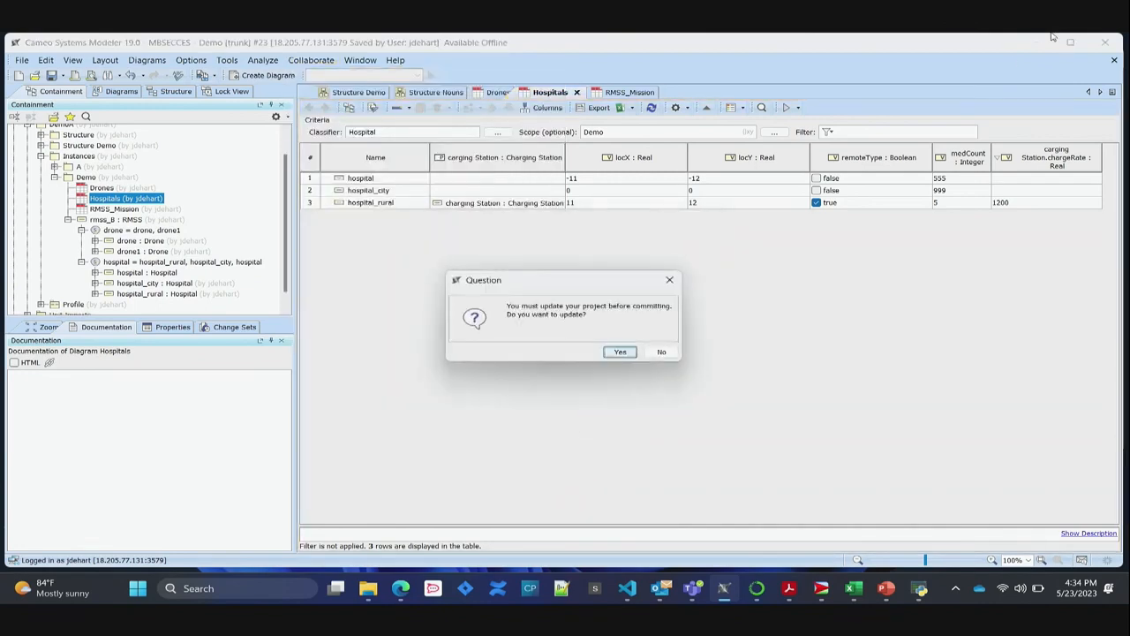
left_click(619, 352)
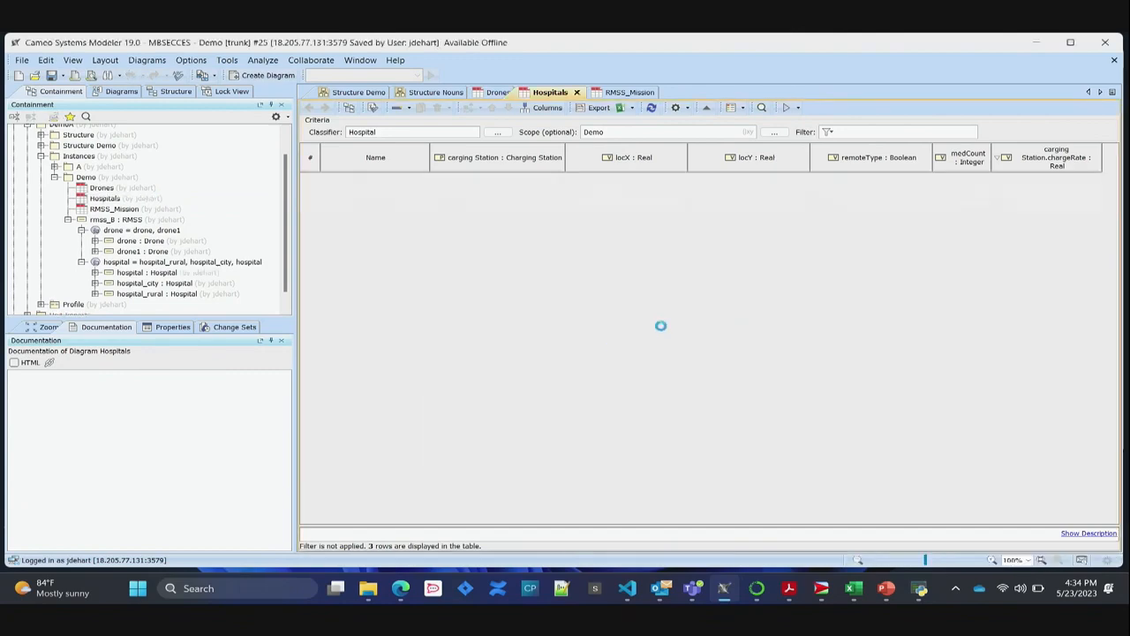
left_click(1033, 42)
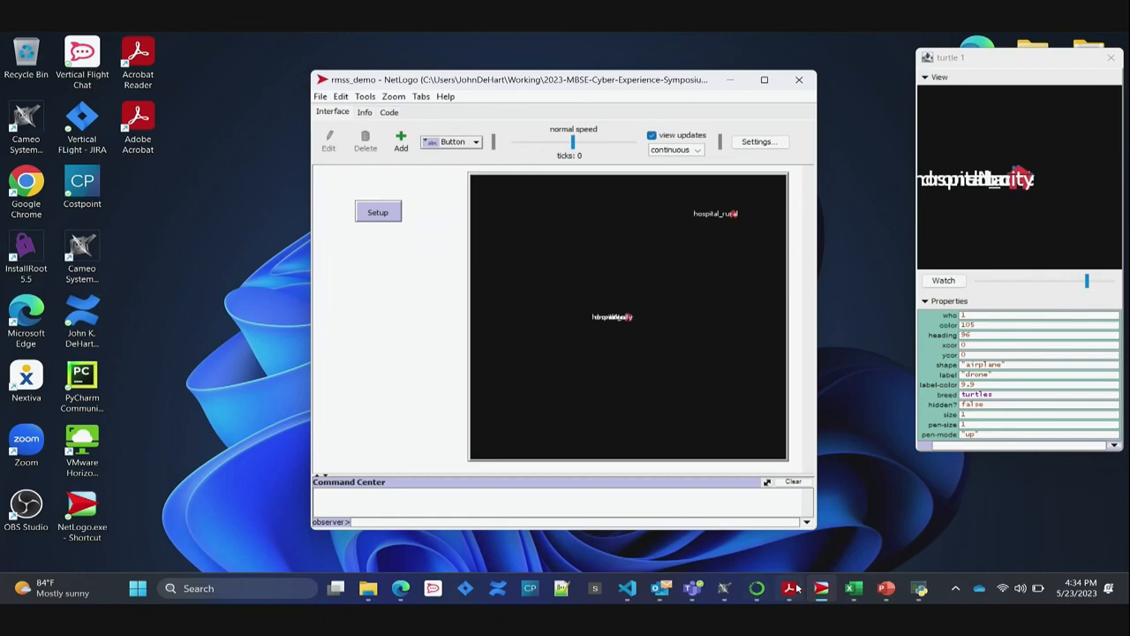
Switch to the TWC API Interactions tool, reconnect to the server, and briefly check the Visual Studio Code window.
left_click(918, 588)
left_click(219, 174)
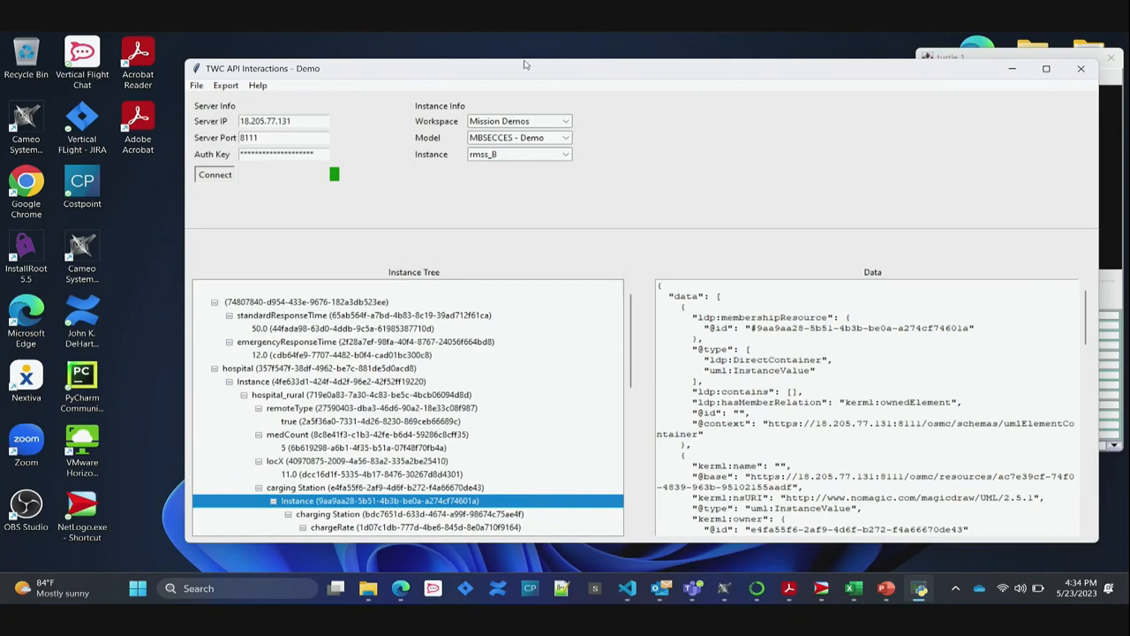
left_click_drag(515, 71, 458, 55)
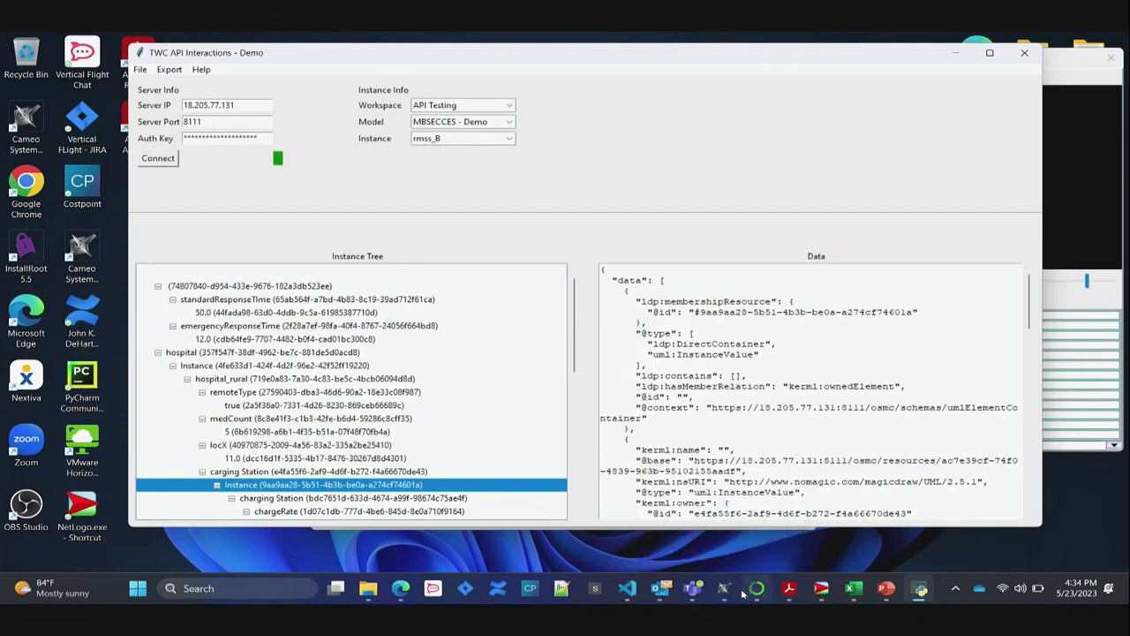
mouse_move(819, 594)
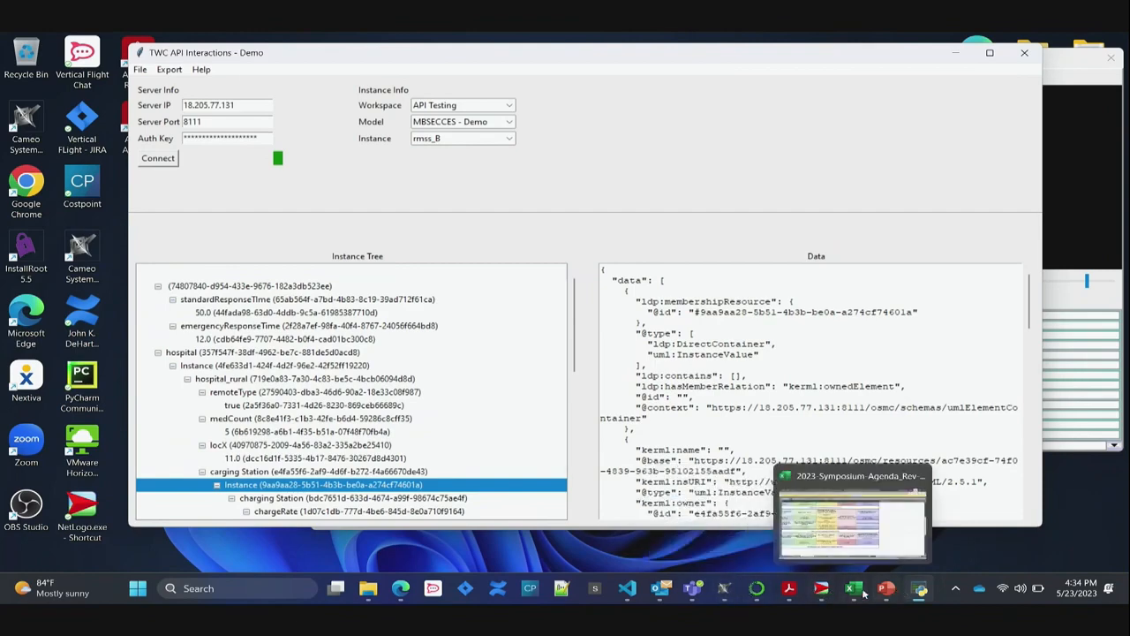
left_click(628, 589)
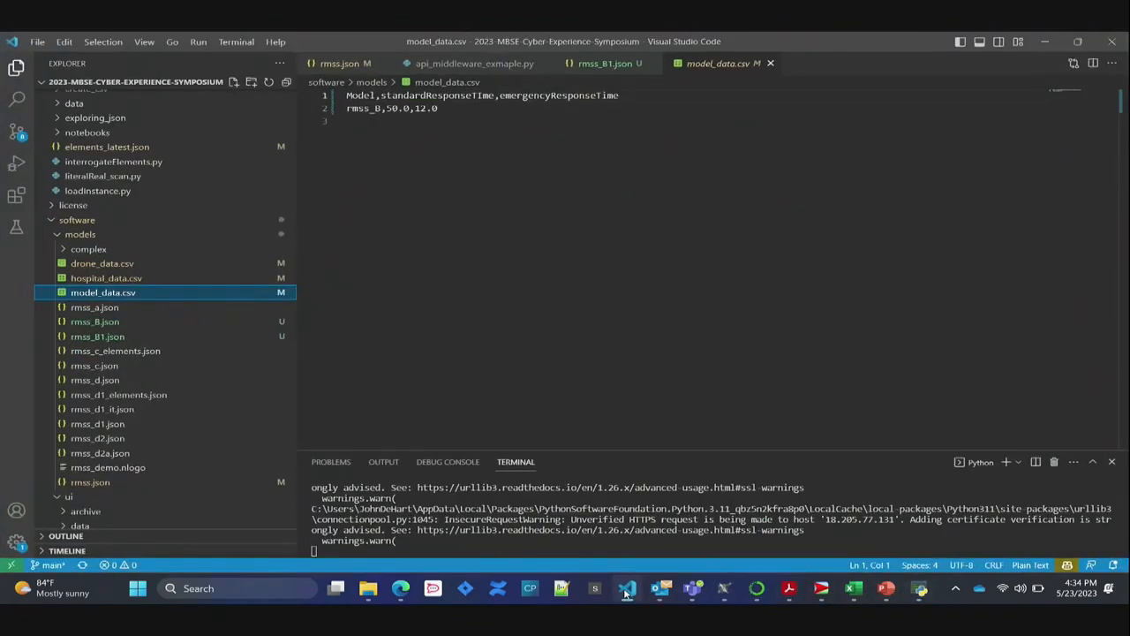
left_click(628, 589)
Load the rmss_B instance of the MBSECCES - Demo model from the Mission Demos workspace.
left_click(509, 105)
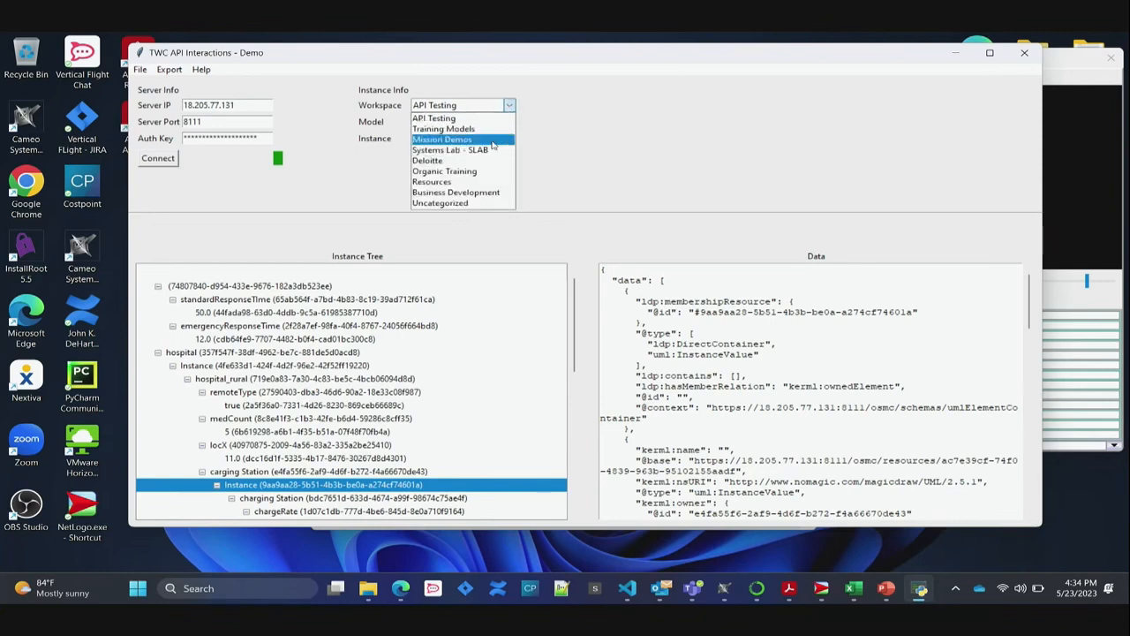
key("Escape")
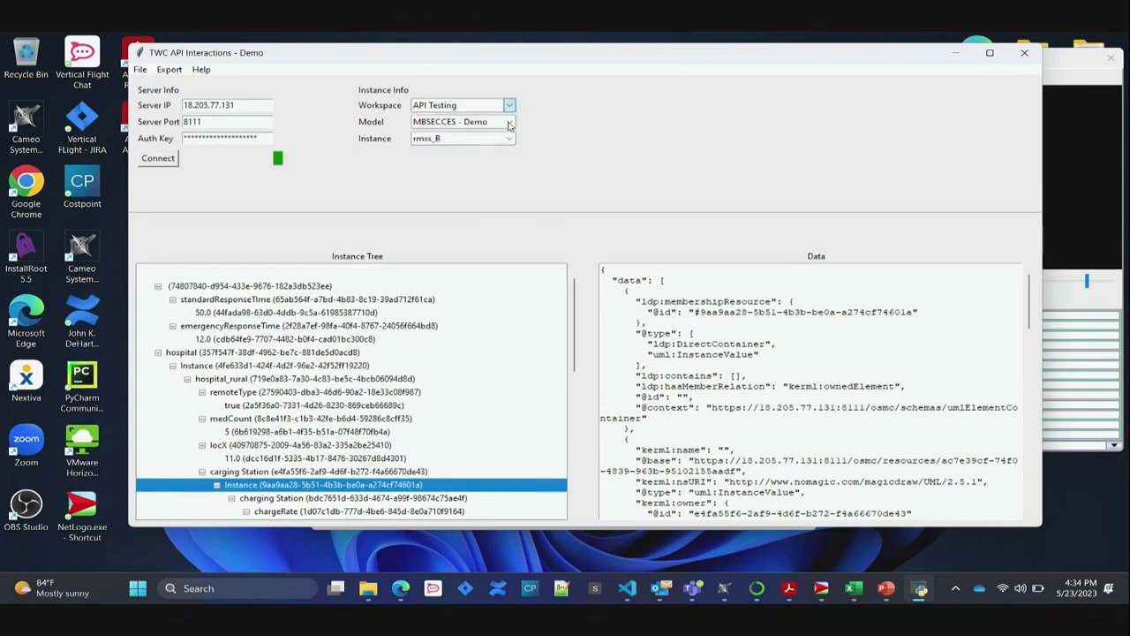
left_click(510, 122)
left_click(491, 150)
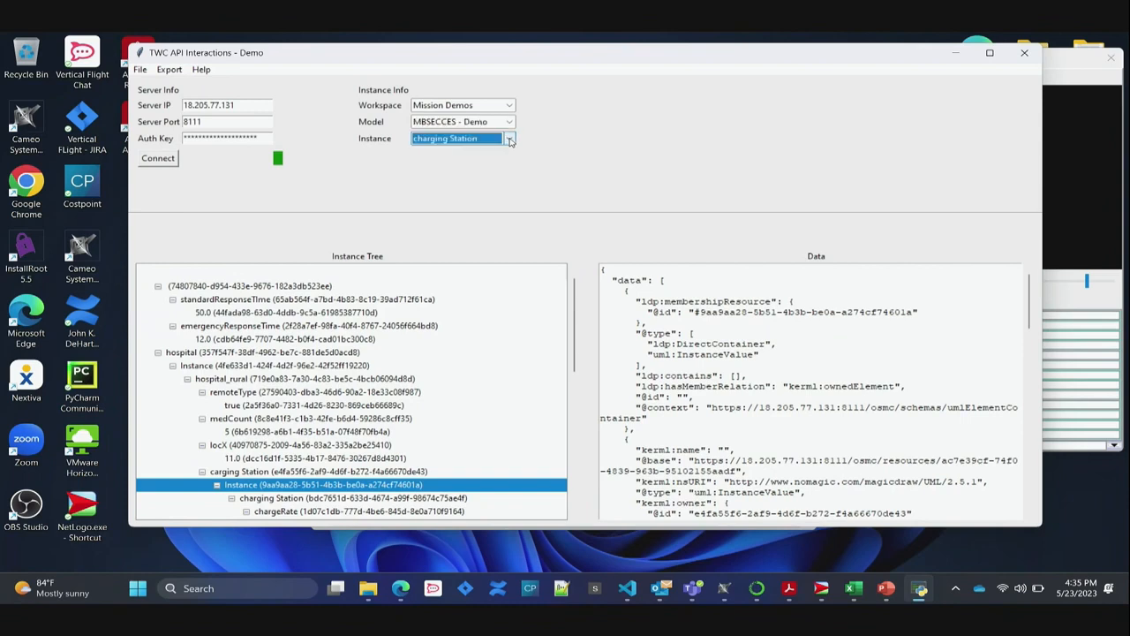
left_click(509, 140)
left_click(454, 196)
Export the rmss_B instance as JSON, overwriting rmss_B1.json in the models folder.
left_click(169, 69)
left_click(204, 97)
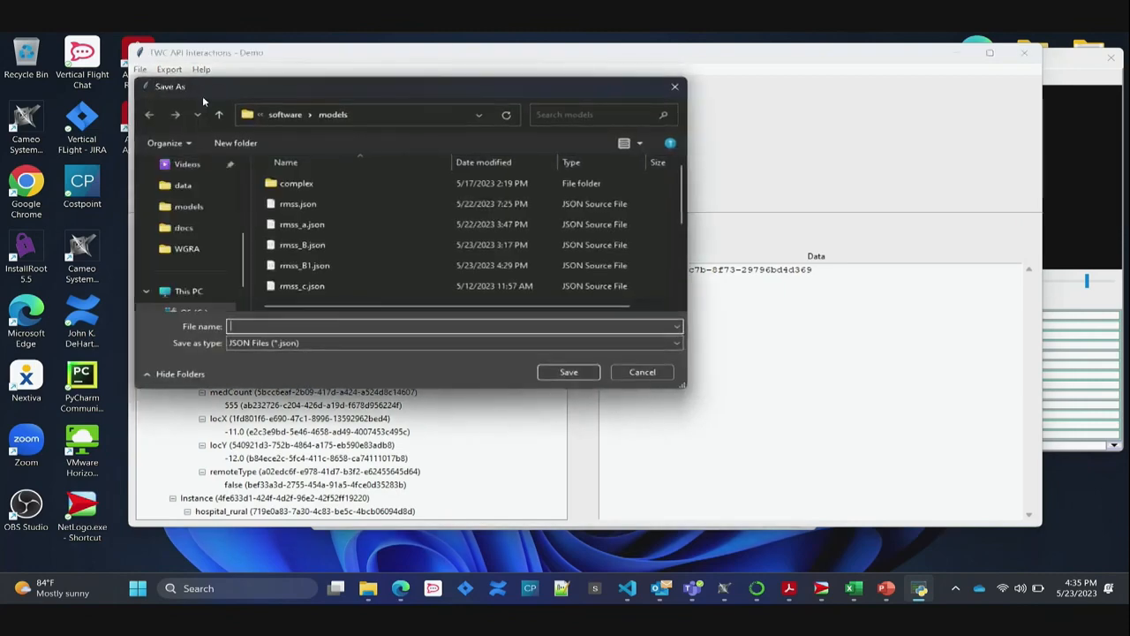
left_click(300, 265)
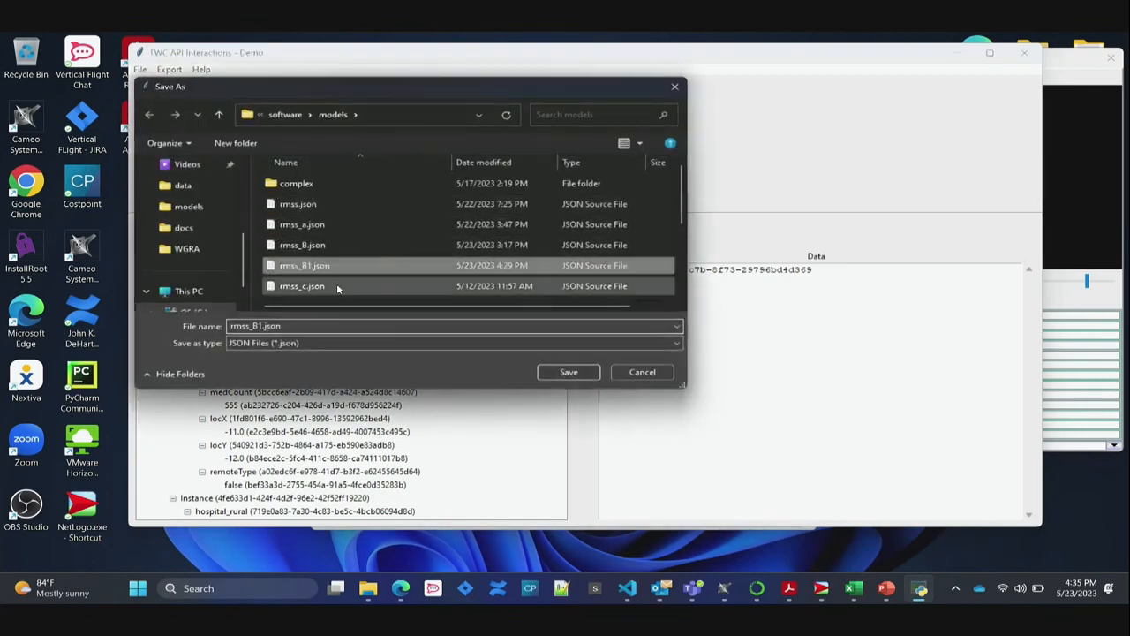
left_click(564, 372)
left_click(593, 312)
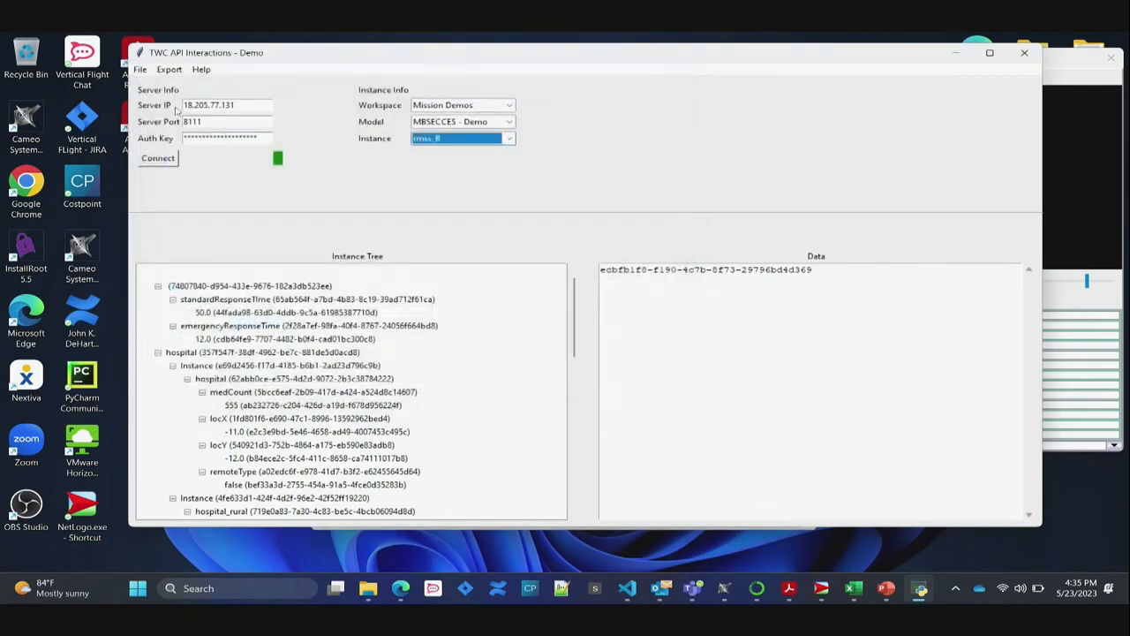
Export rmss_B1.json as CSV files into the models folder.
left_click(169, 69)
left_click(201, 112)
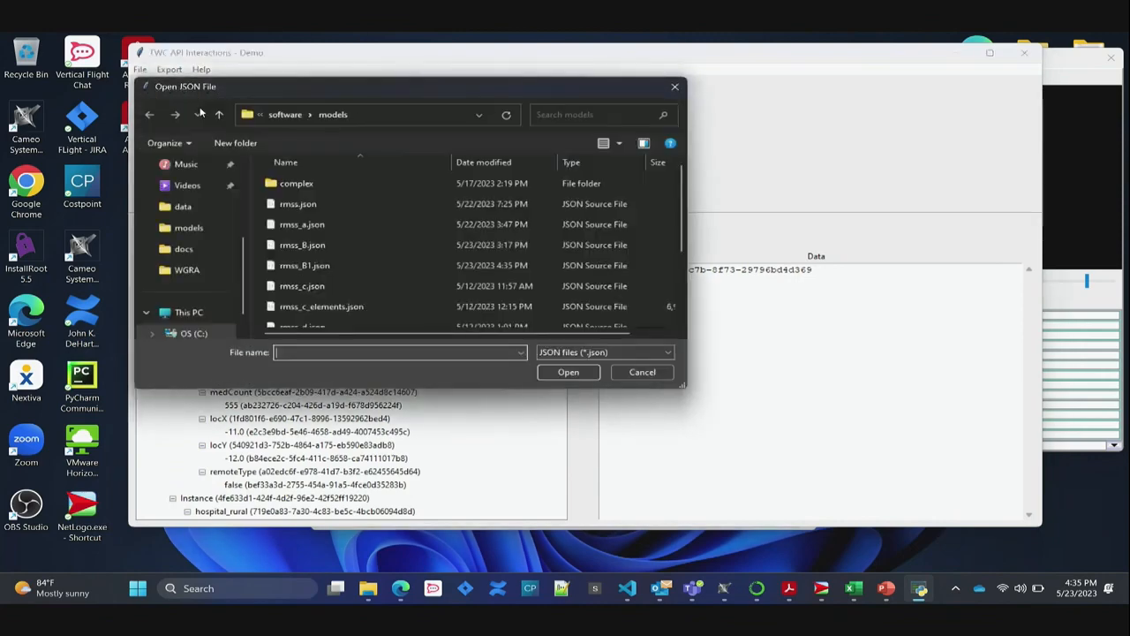
left_click(371, 265)
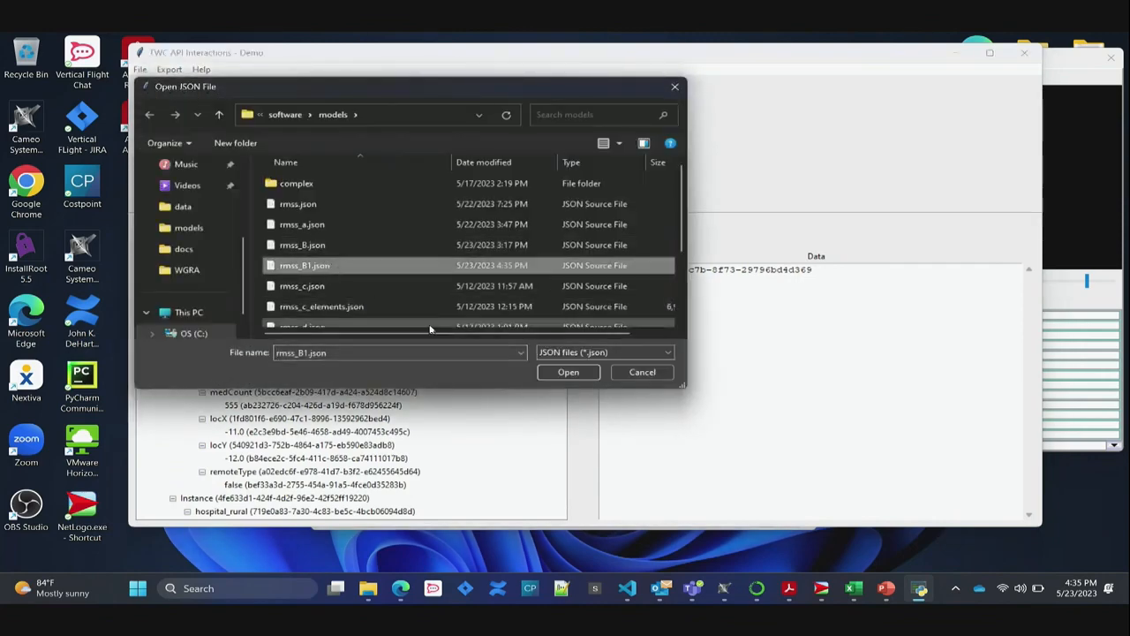
left_click(567, 371)
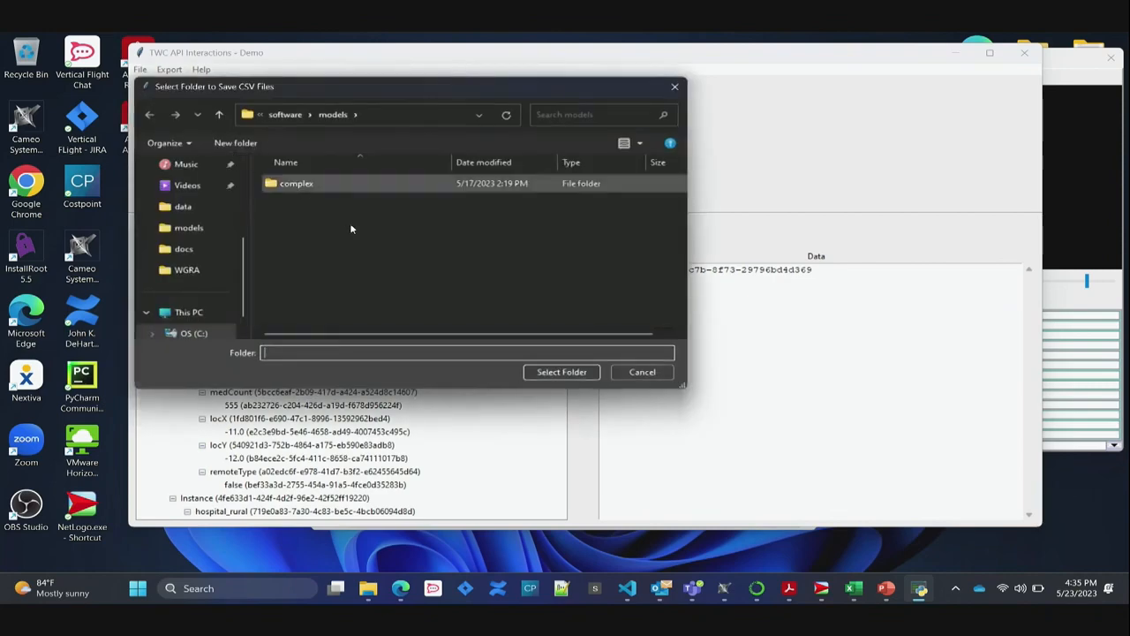
left_click(545, 372)
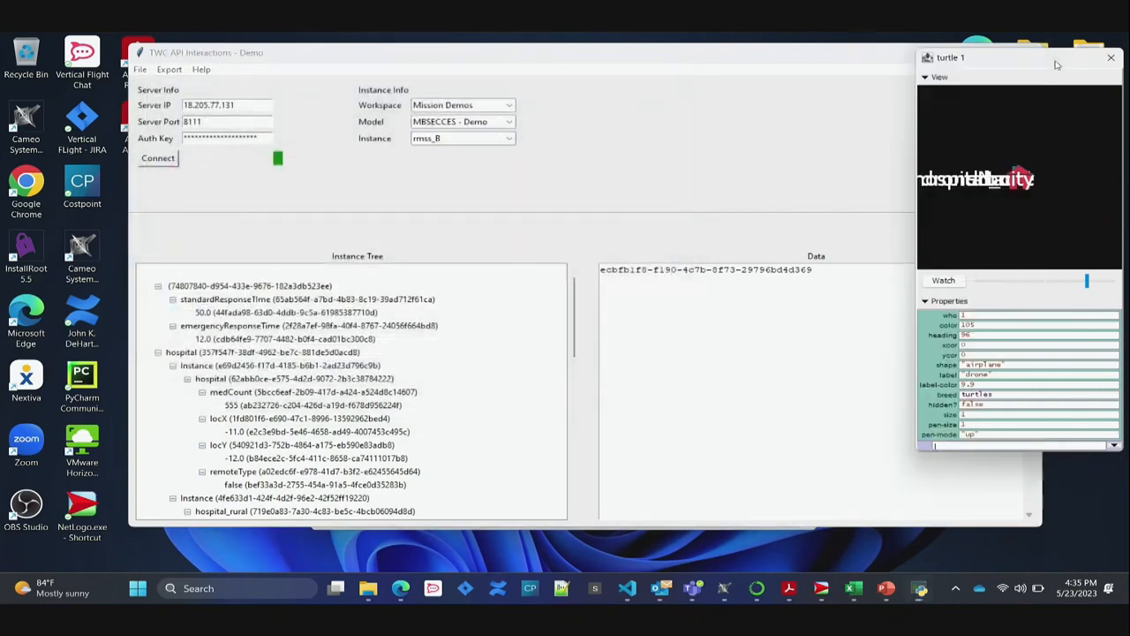
Close the turtle 1 monitor, minimize the TWC API Interactions tool, and rerun Setup in the NetLogo model.
left_click(1110, 57)
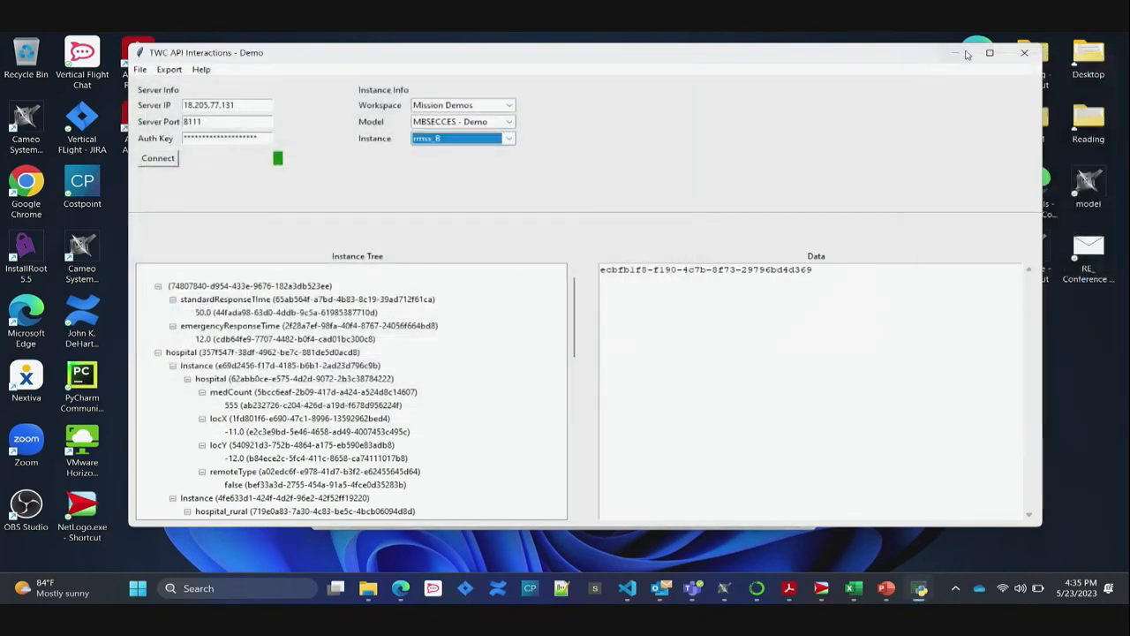
left_click(967, 55)
left_click(380, 212)
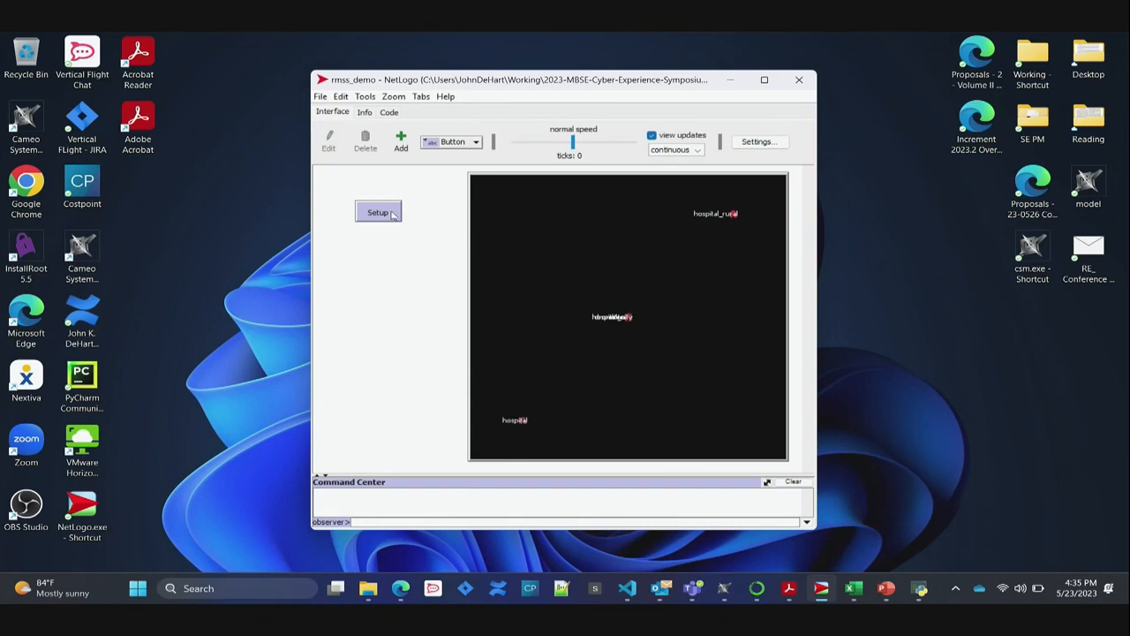
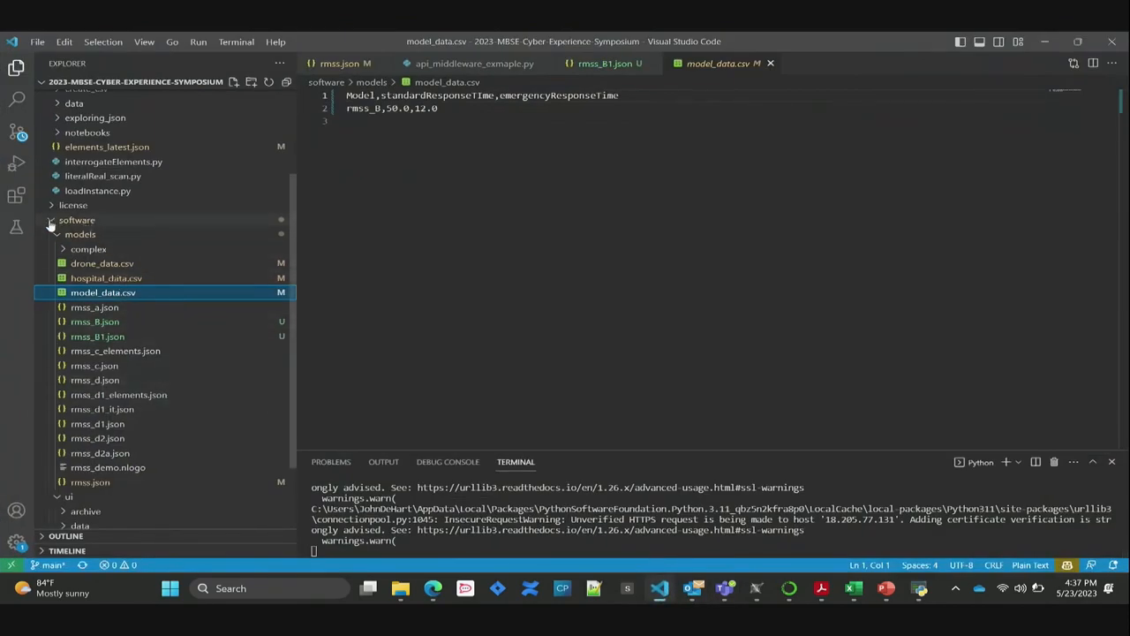
Collapse the software folder in the Visual Studio Code project and open cameo_value_service-done.ipynb from examples/notebooks.
left_click(51, 220)
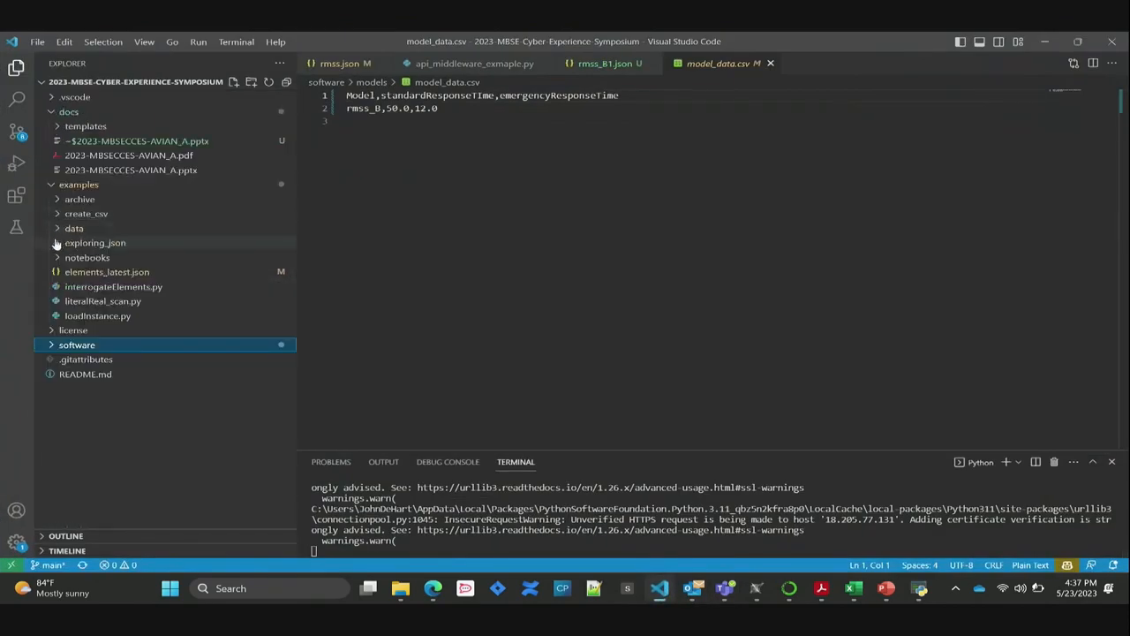
left_click(56, 261)
left_click(102, 273)
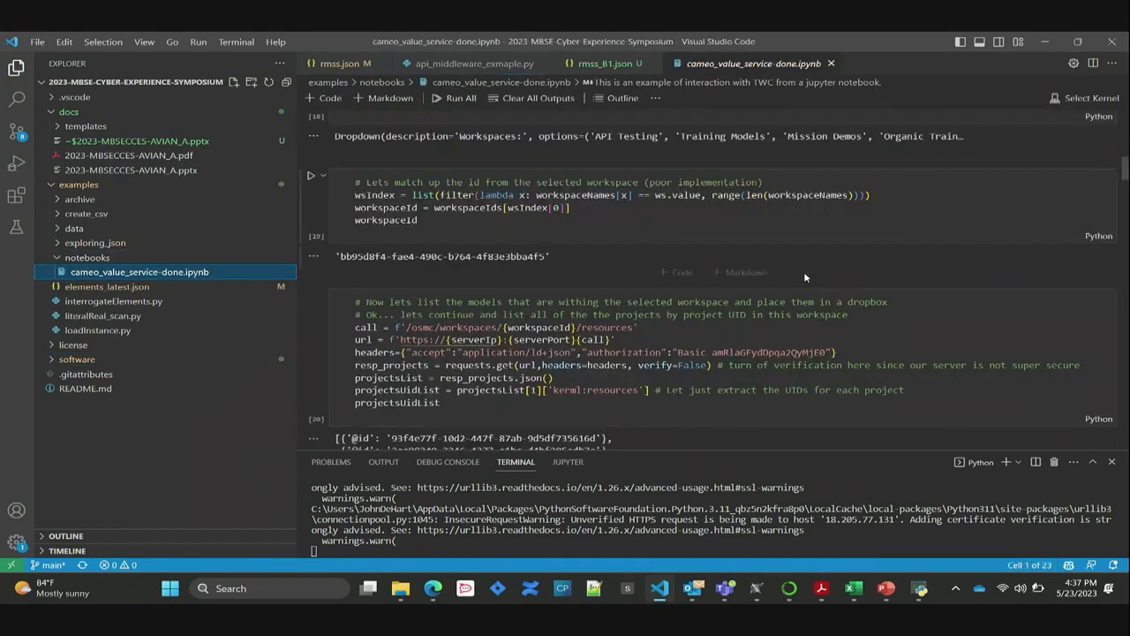
Examine the notebook's cells for listing workspaces and projects, comparing revisions and updating model values, and minimize Visual Studio Code.
scroll(916, 295, "up", 3)
scroll(915, 296, "up", 10)
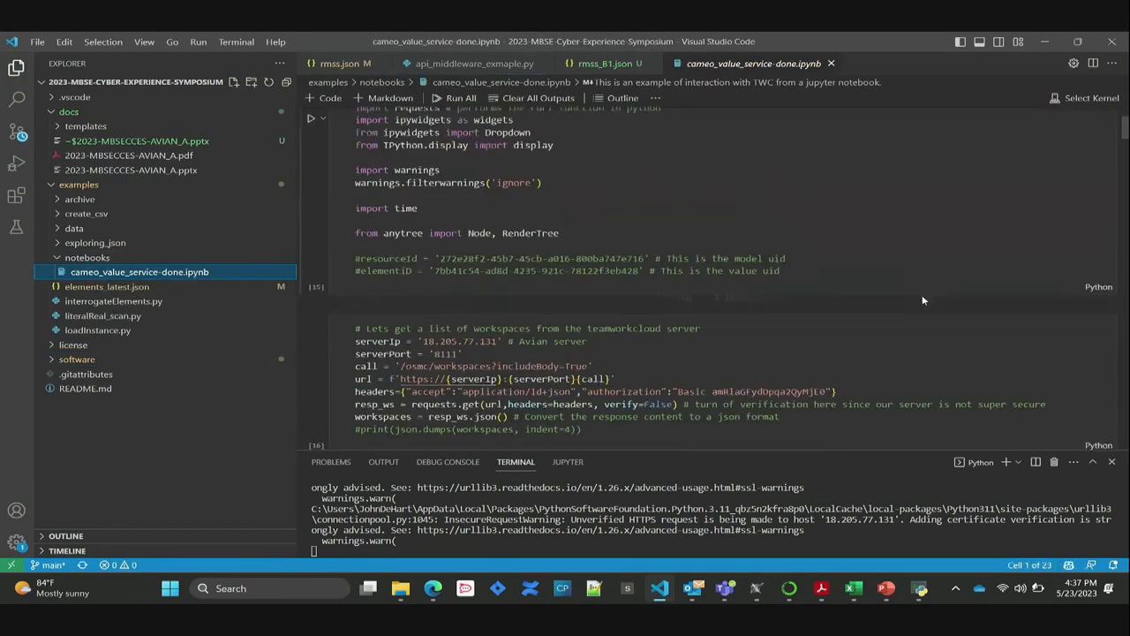
scroll(903, 310, "down", 5)
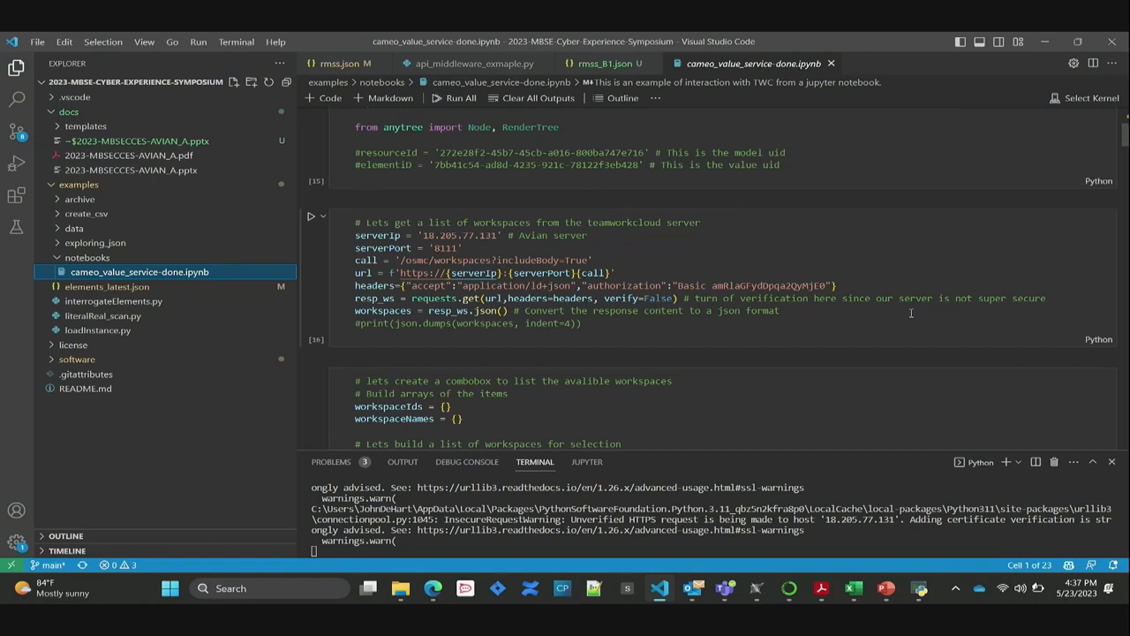
scroll(911, 313, "down", 5)
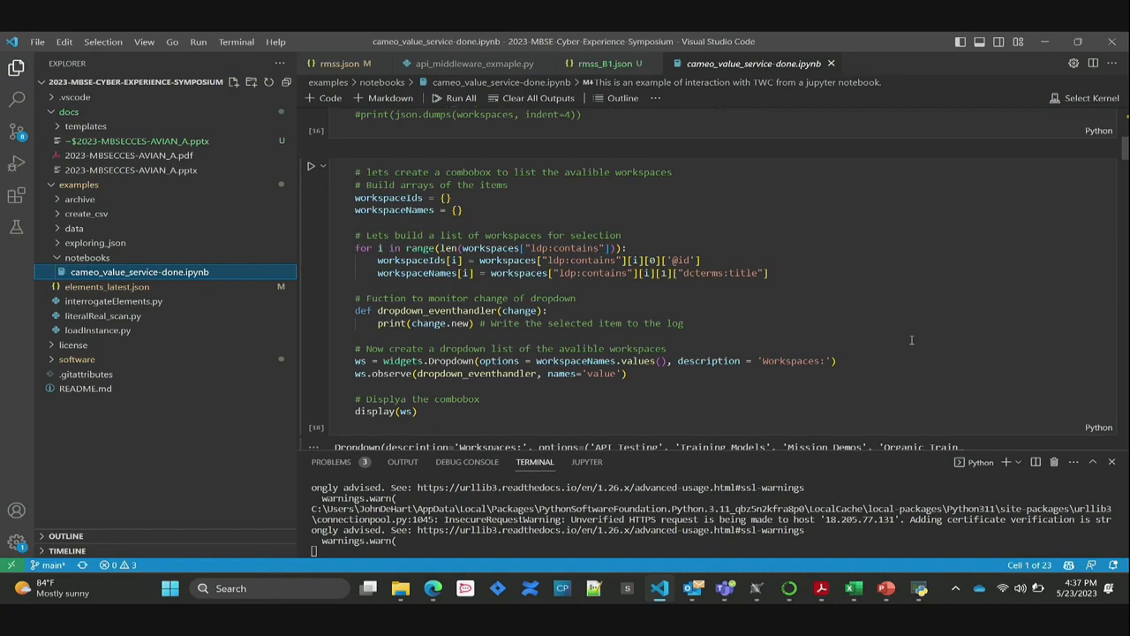
scroll(911, 340, "down", 15)
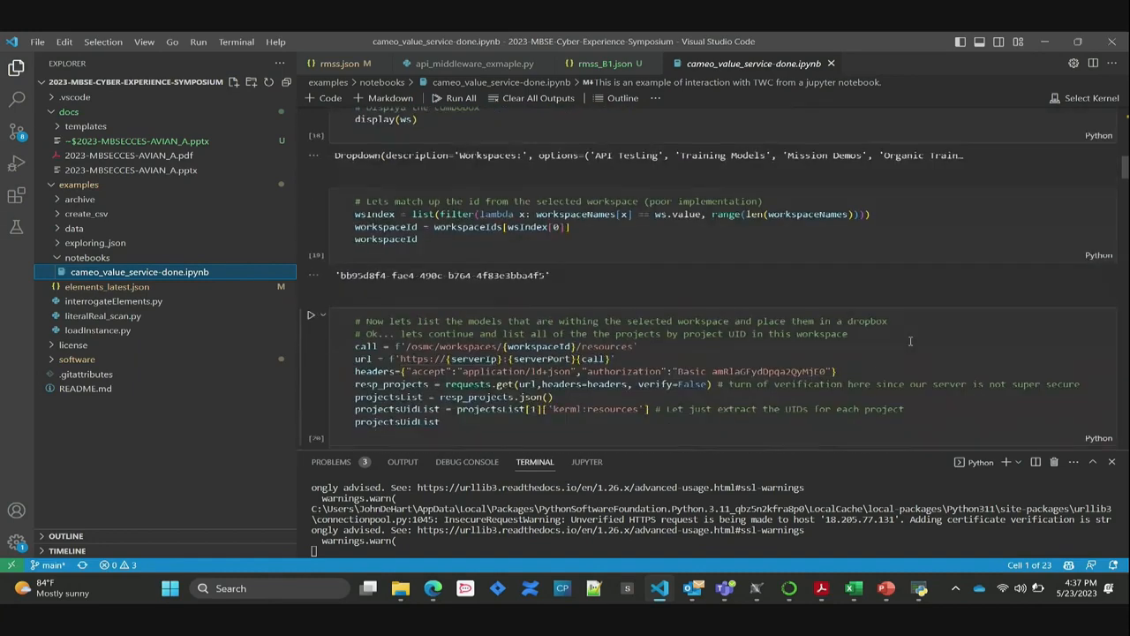
scroll(909, 342, "down", 10)
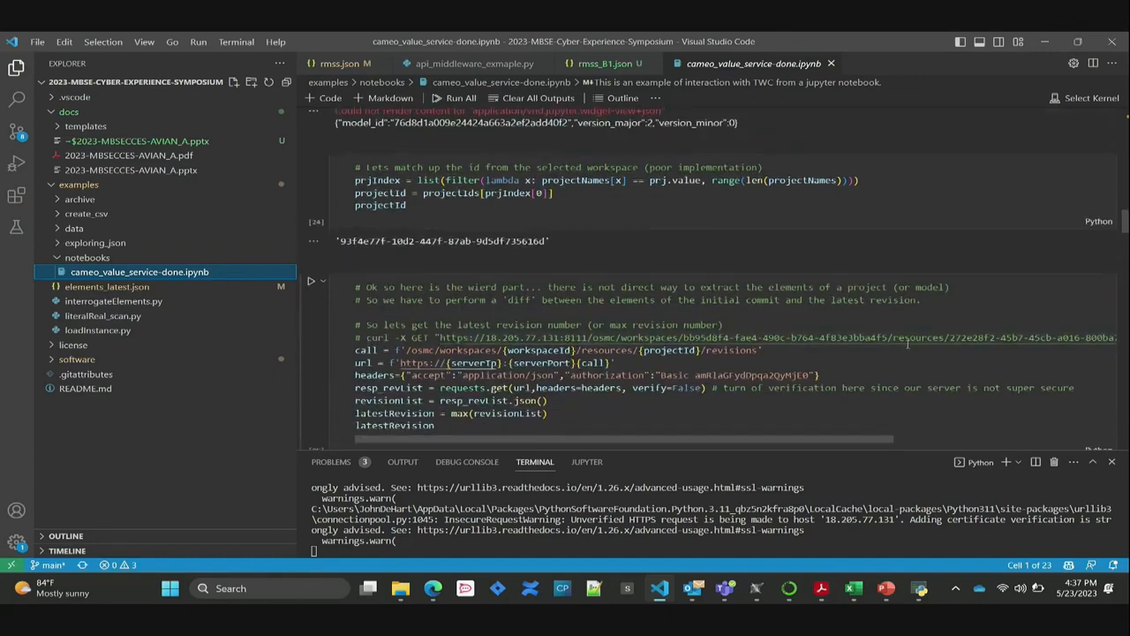
scroll(682, 276, "up", 5)
scroll(883, 247, "down", 7)
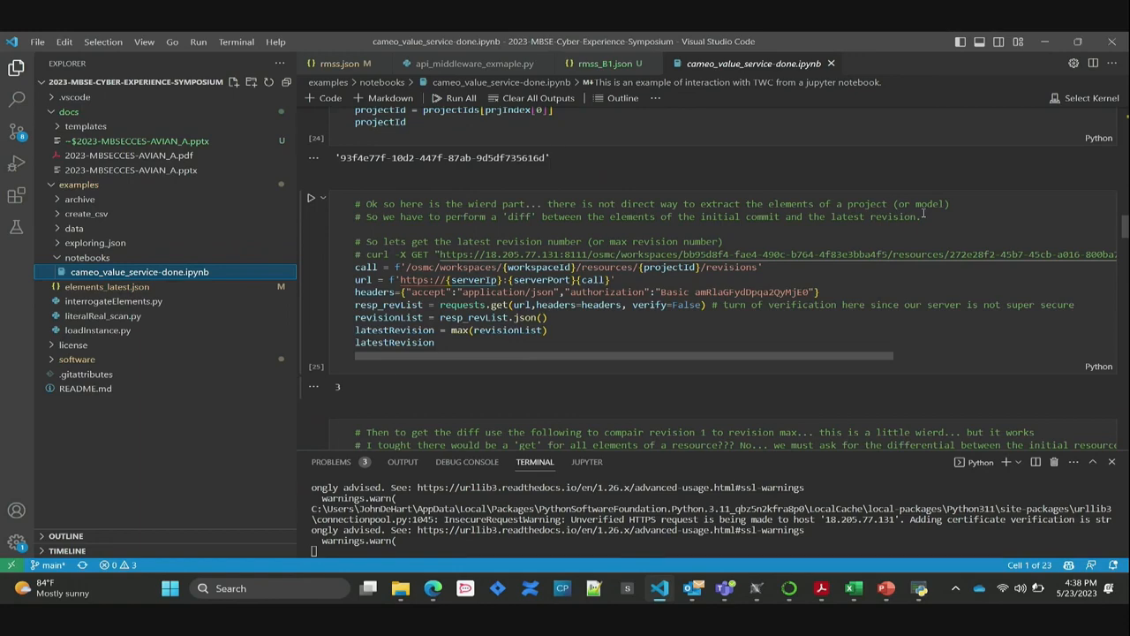
scroll(964, 250, "down", 15)
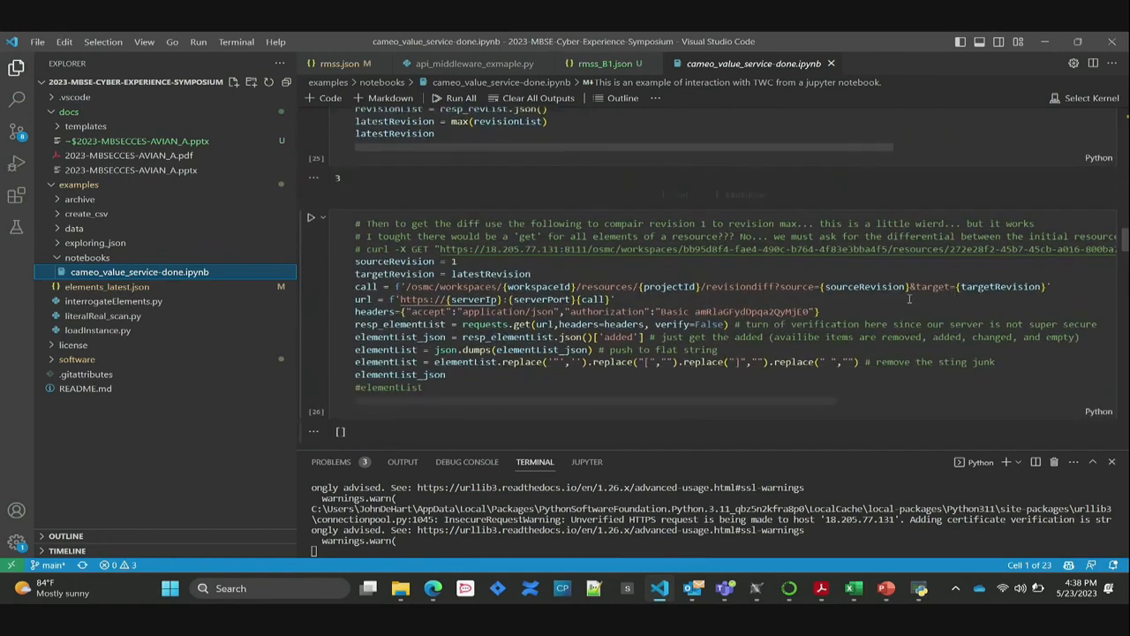
scroll(910, 309, "down", 5)
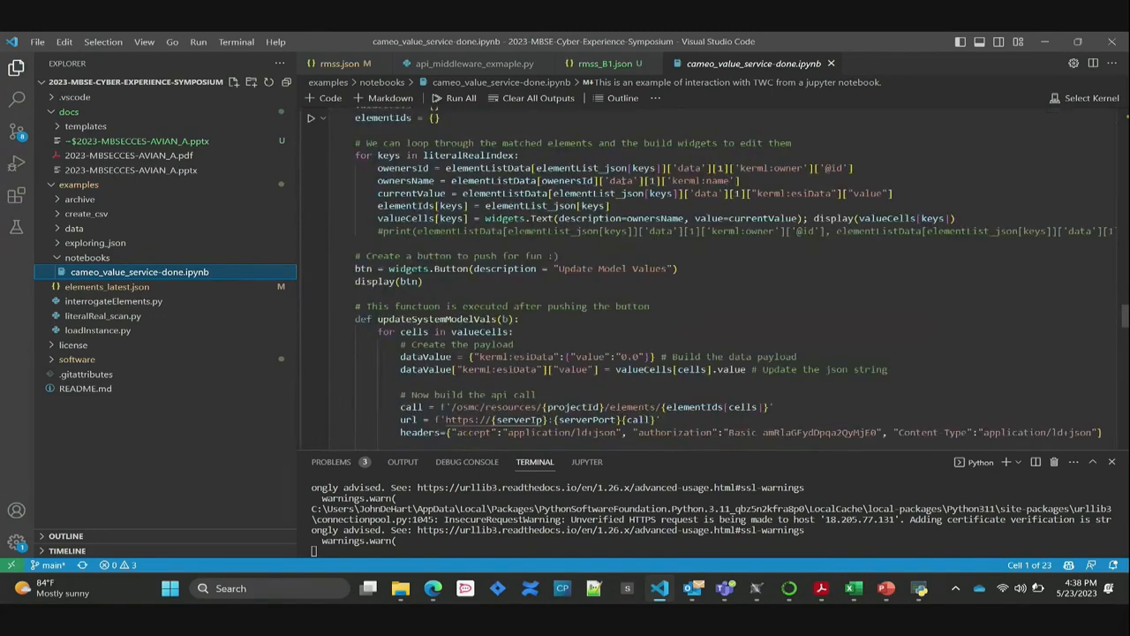
left_click(1043, 42)
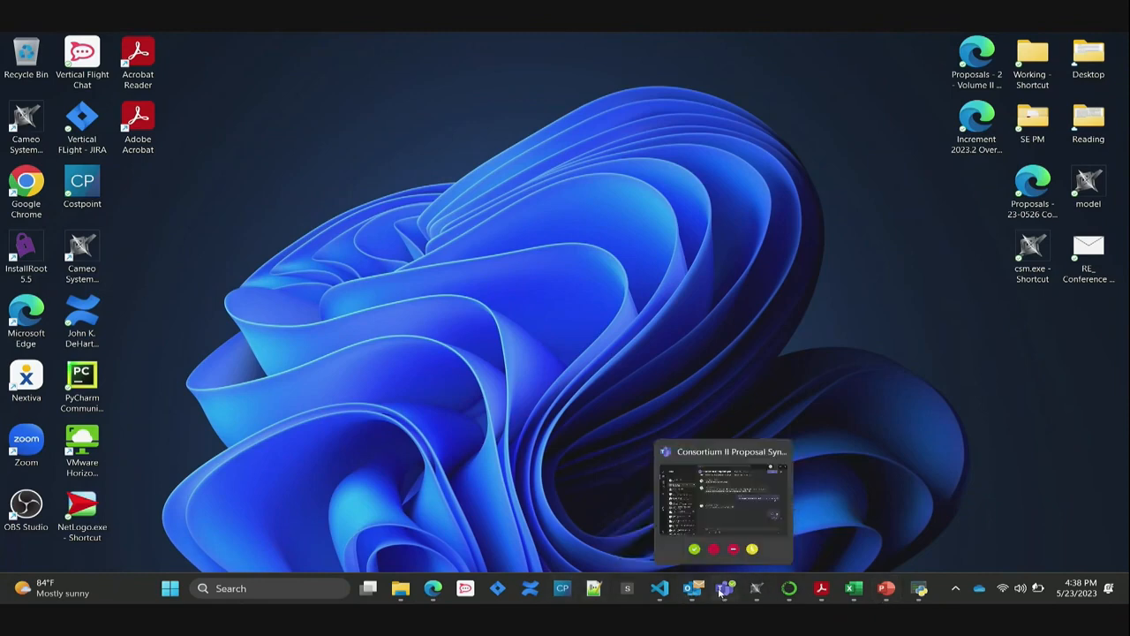
Close the TWC API Interactions tool, launch NetLogo, and open the recent model RMSS2_V2.2x from the models/complex folder.
left_click(920, 588)
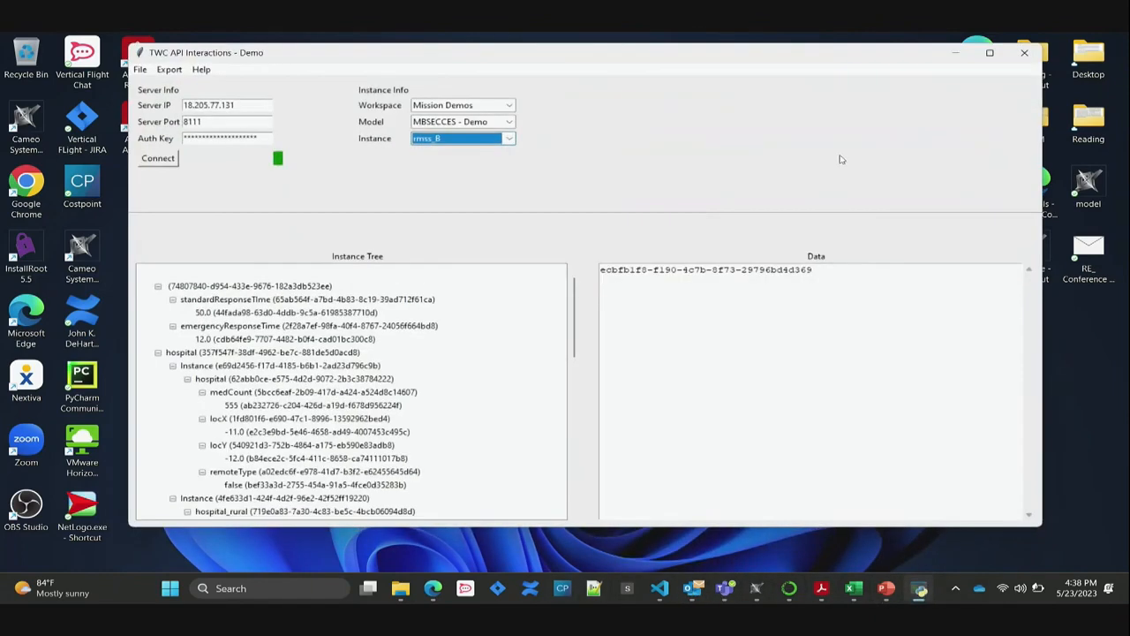
left_click(1023, 54)
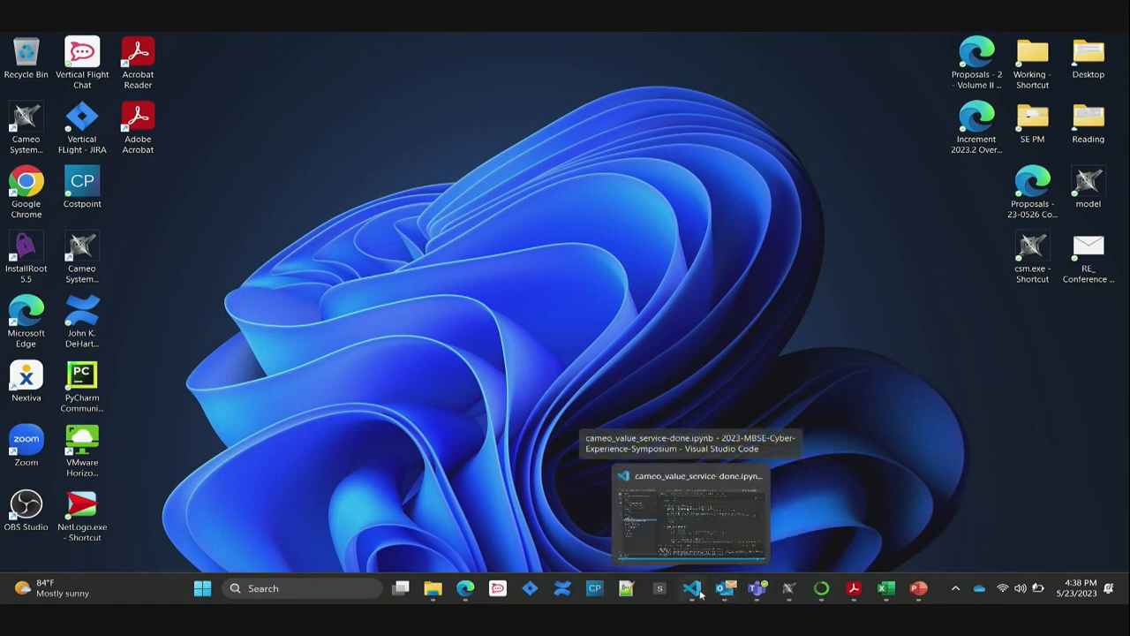
left_click(84, 505)
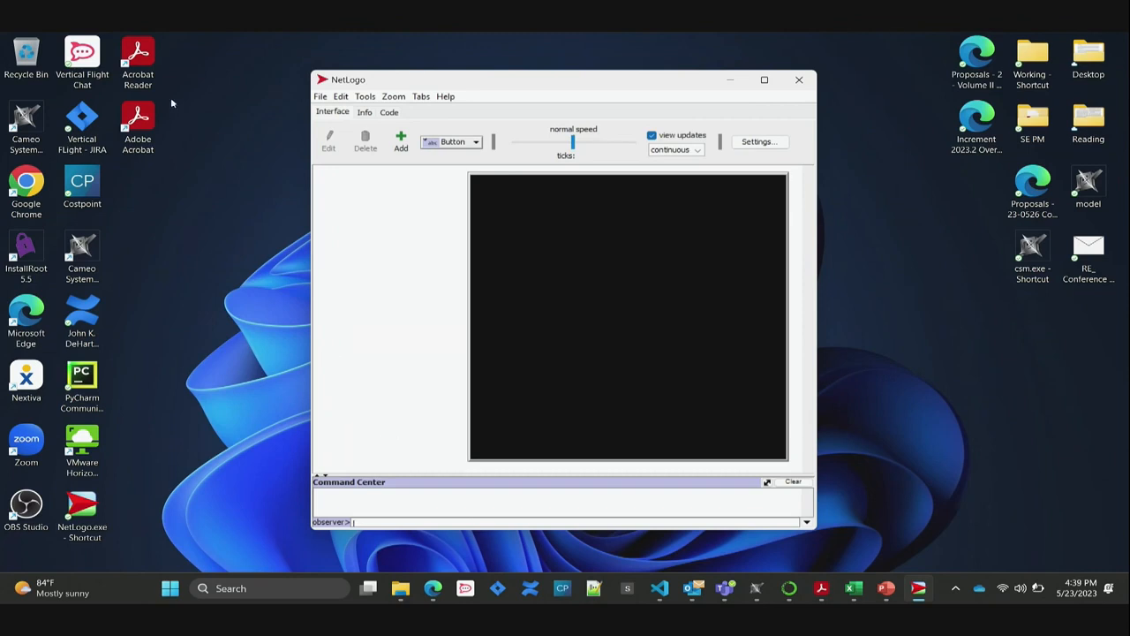
left_click(320, 96)
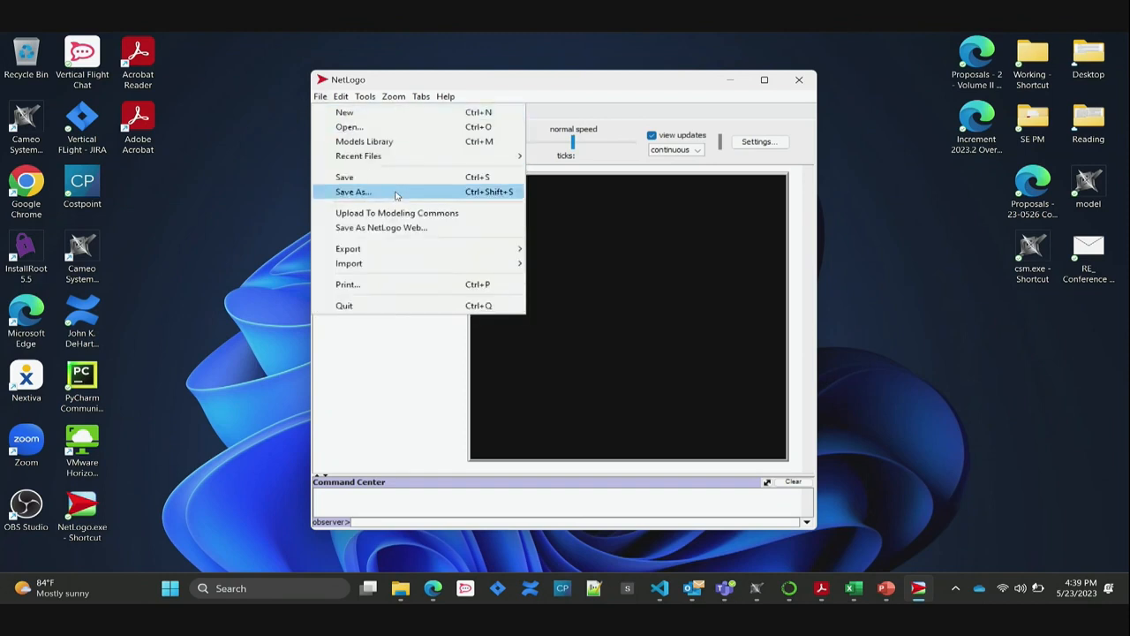
mouse_move(504, 162)
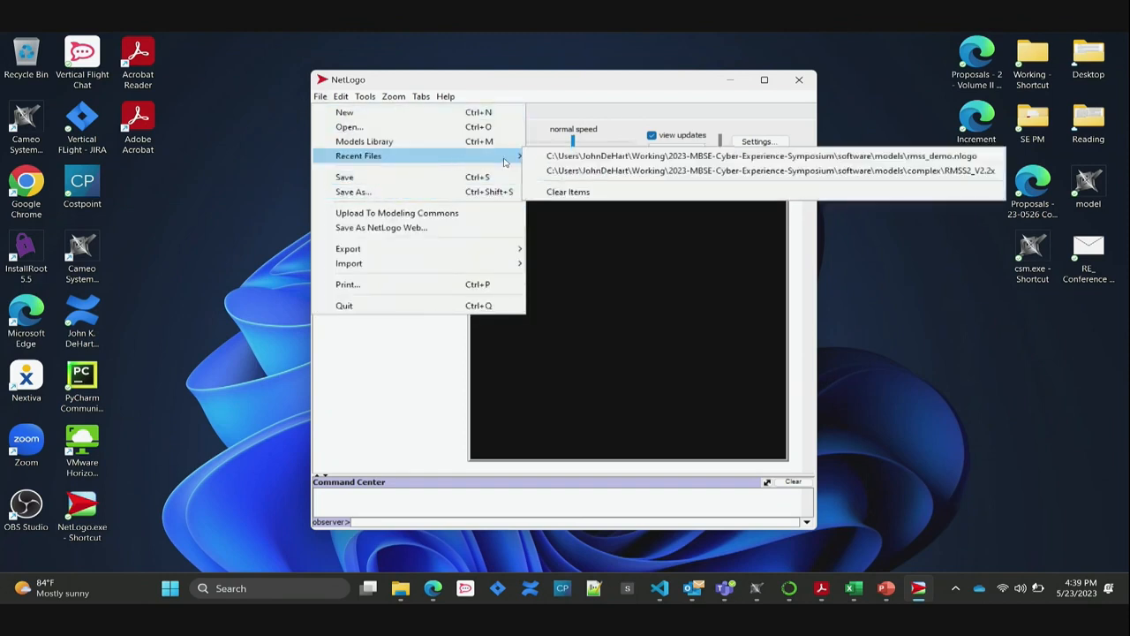
left_click(574, 171)
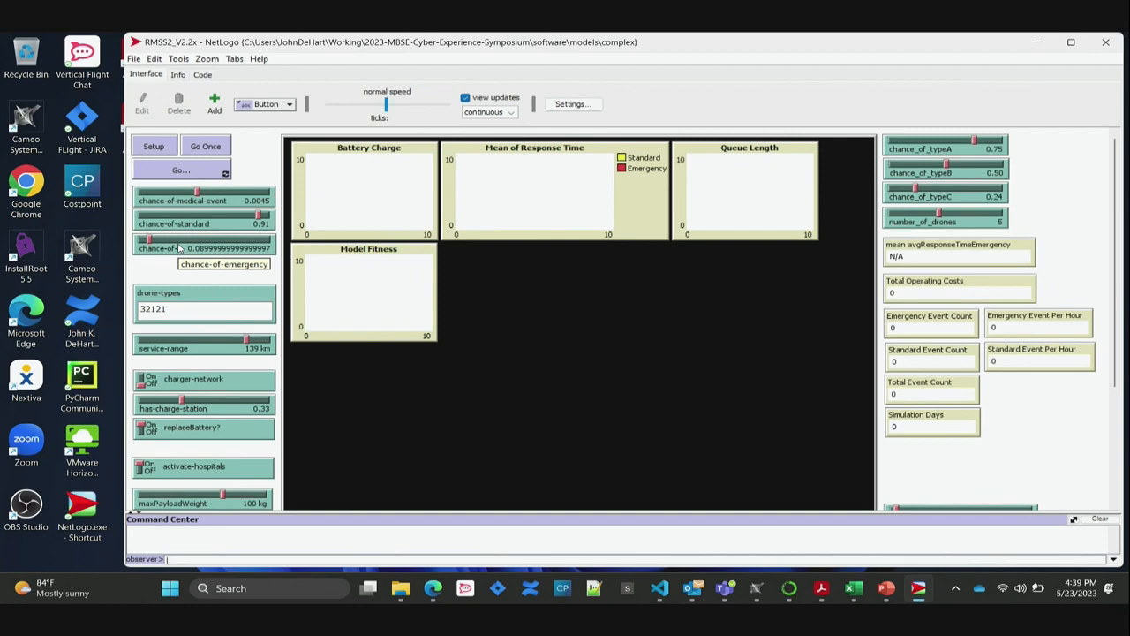
Set up the RMSS2_V2.2x simulation, set number_of_drones to 6, and run Setup again.
left_click(162, 146)
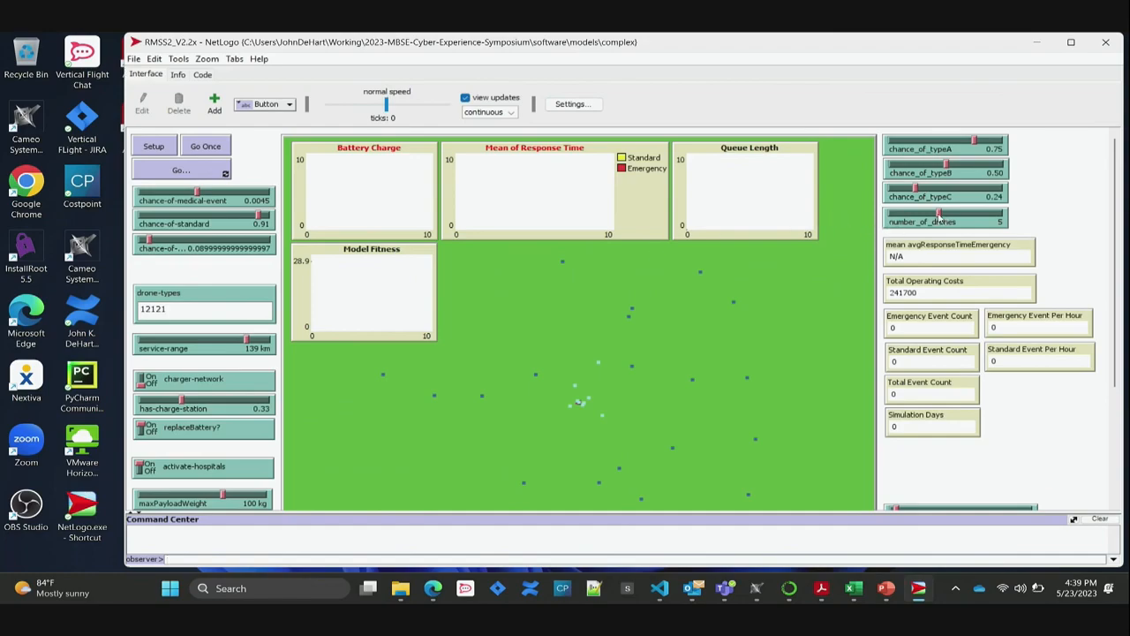
left_click_drag(939, 216, 953, 218)
left_click(151, 145)
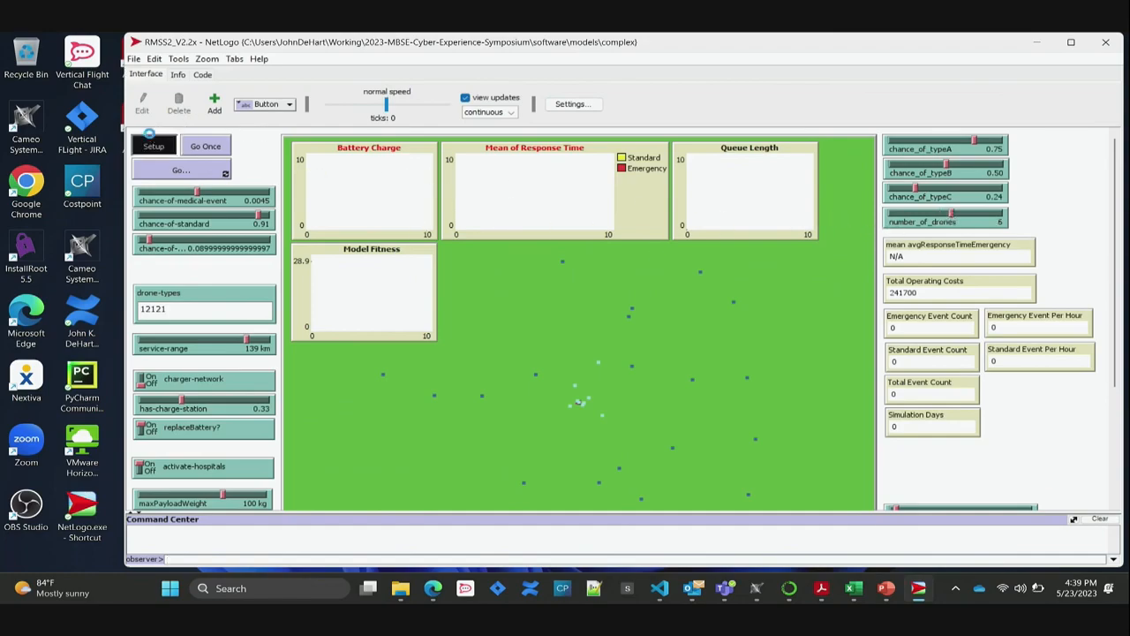
left_click(152, 146)
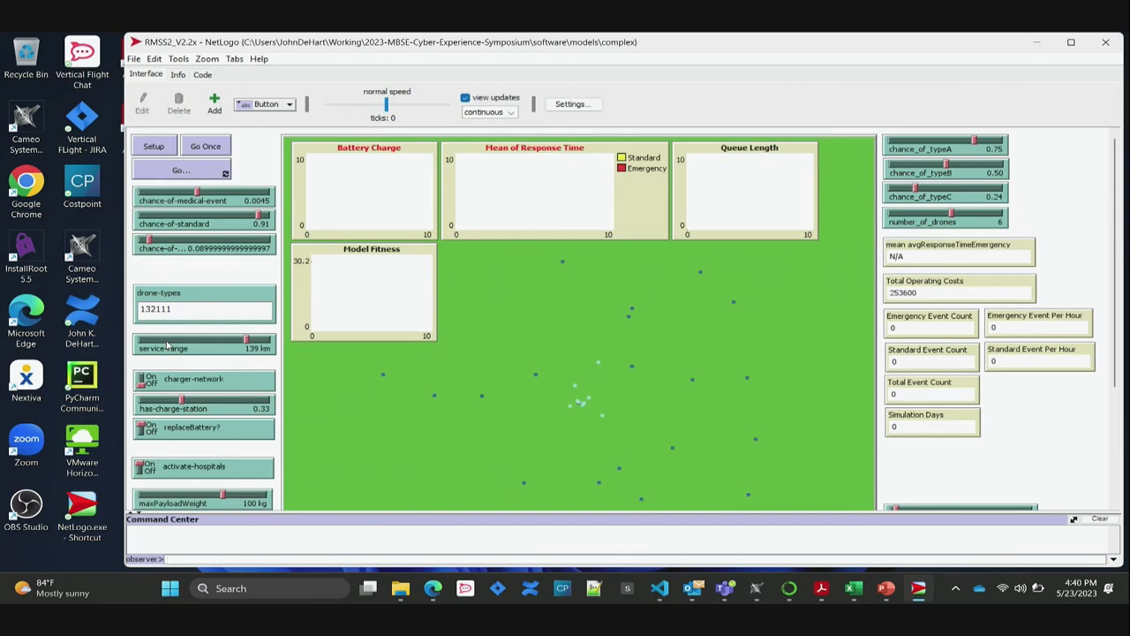
Run the drone simulation continuously at a slower speed and inspect the response time, queue length and model fitness plots.
left_click(180, 172)
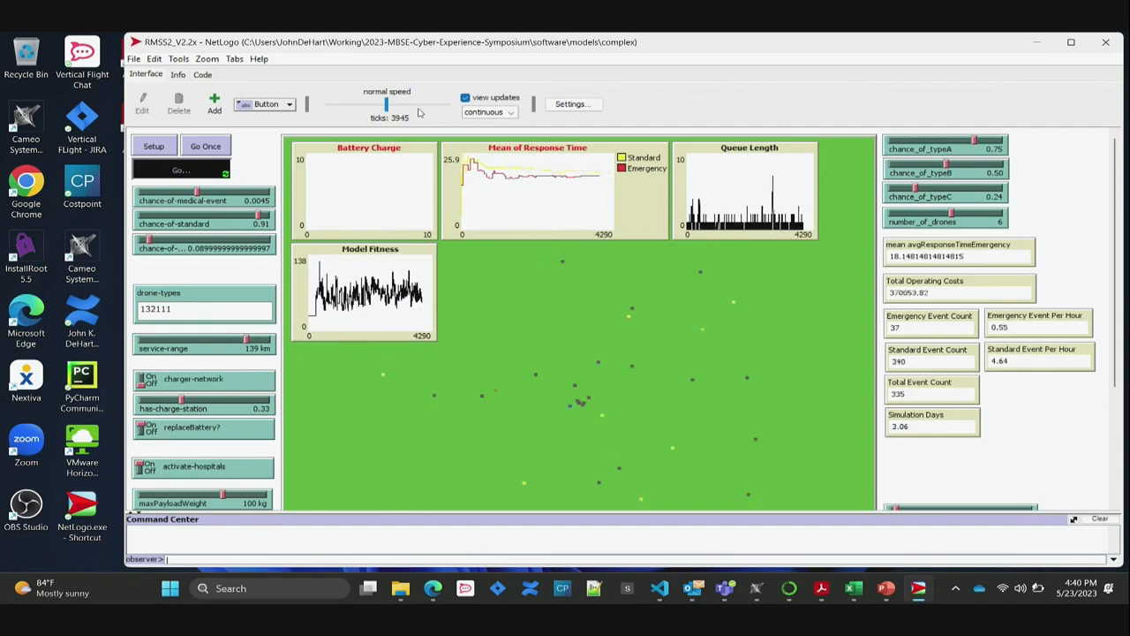
left_click_drag(386, 105, 364, 106)
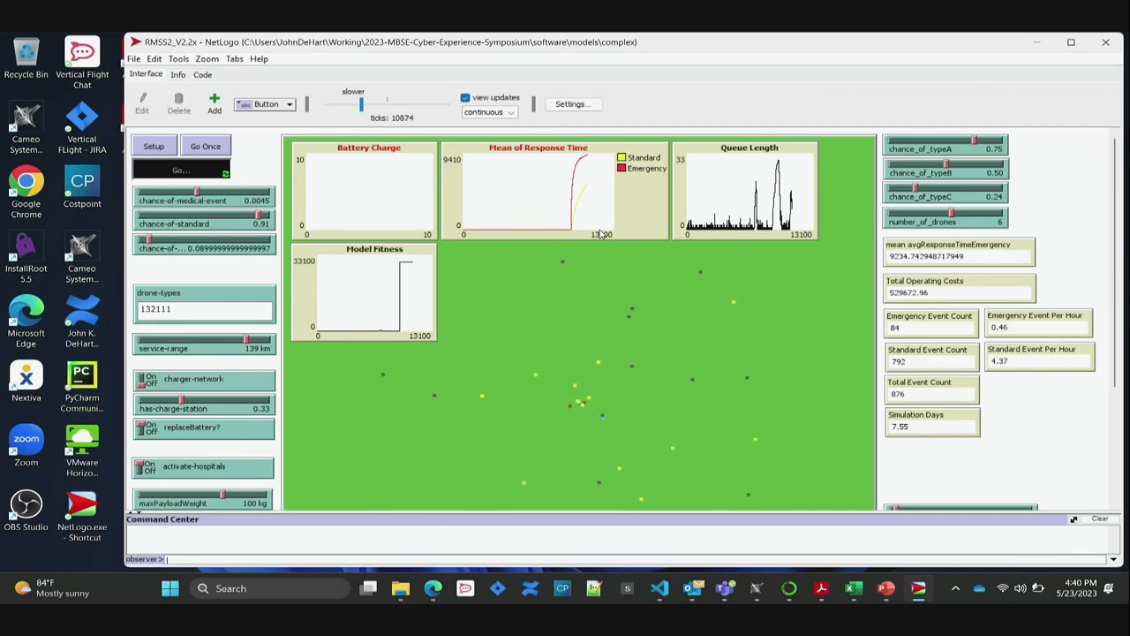
scroll(598, 236, "down", 1)
scroll(597, 238, "down", 3)
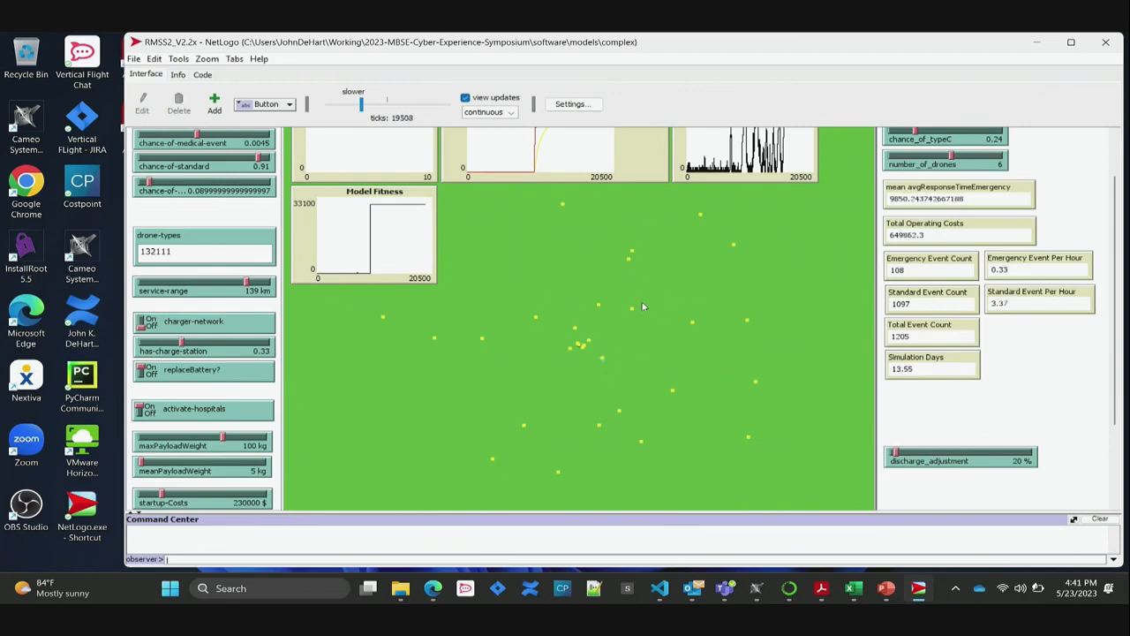
scroll(586, 335, "up", 2)
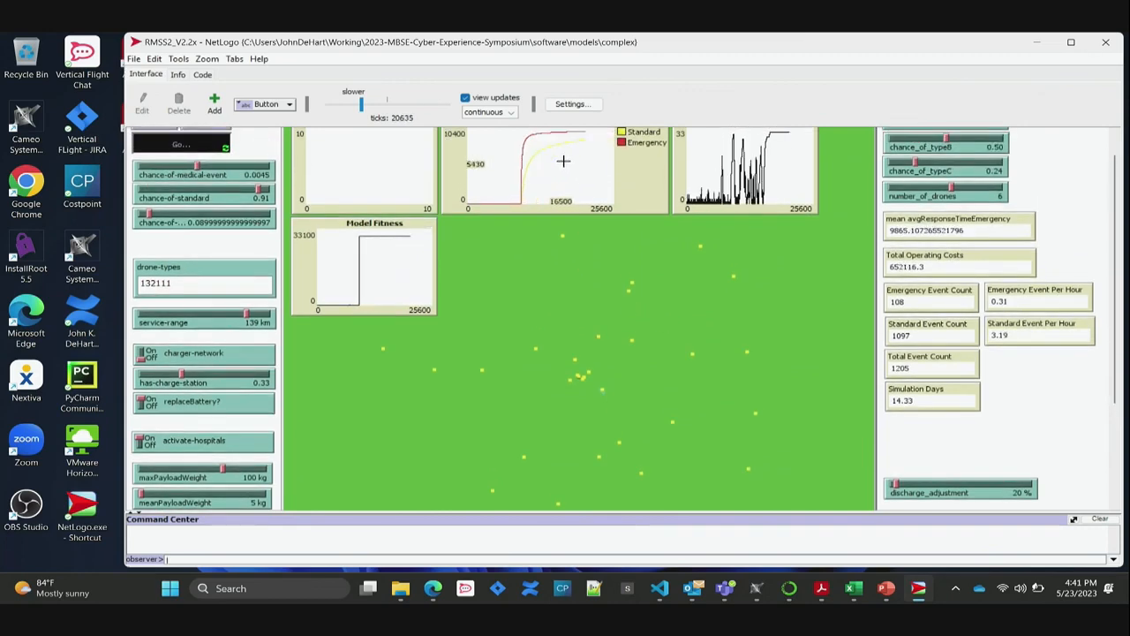
scroll(256, 307, "up", 1)
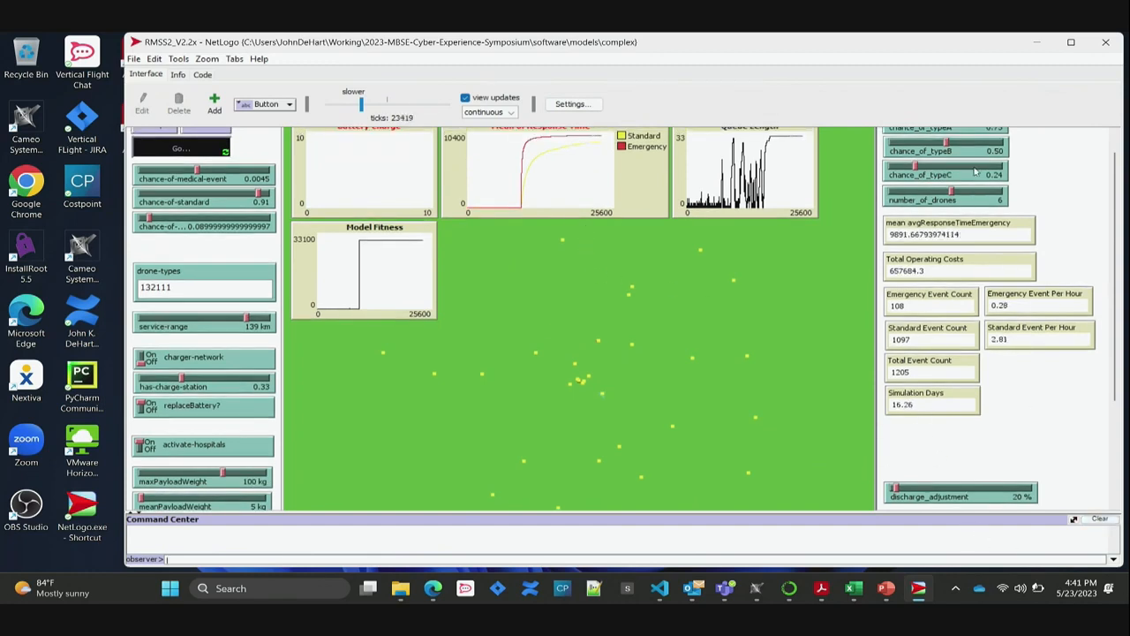
Set number_of_drones to 3 and minimize the NetLogo window.
left_click_drag(951, 192, 915, 192)
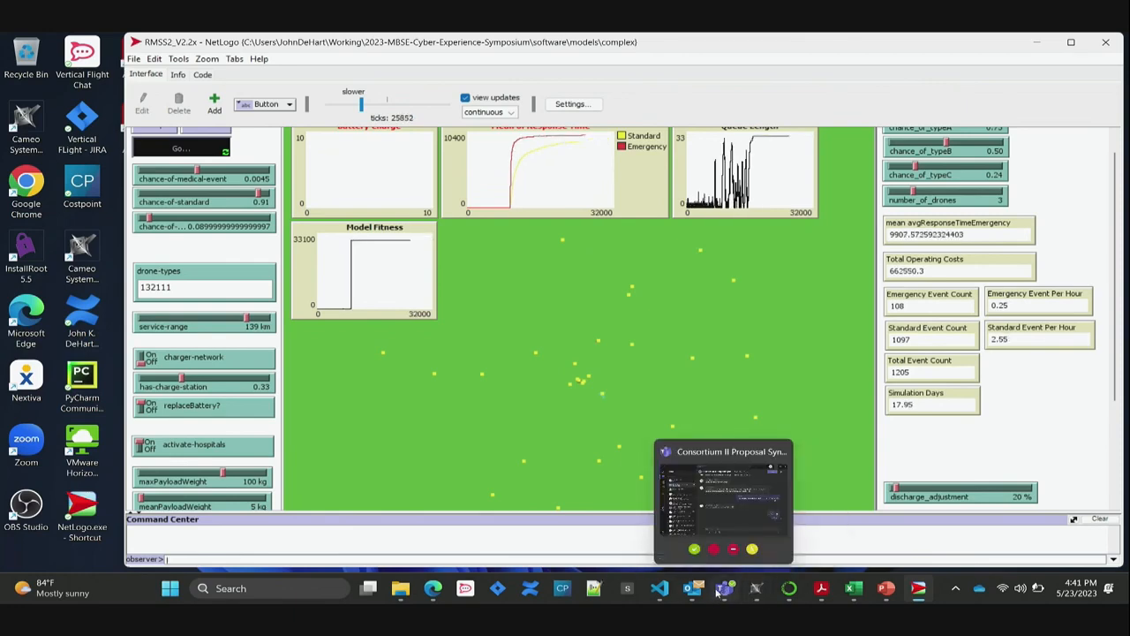
left_click(1037, 42)
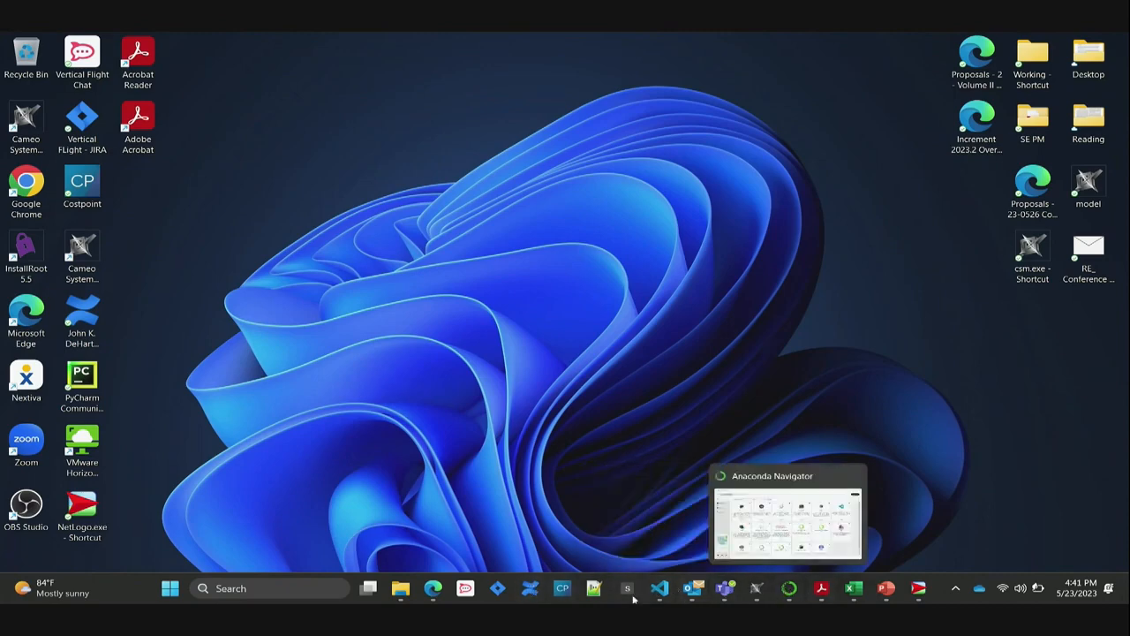
Switch to JupyterLab in Microsoft Edge and browse to the Working/2023-MBSE-Cyber-Experience-Symposium/software/models/complex folder.
left_click(433, 588)
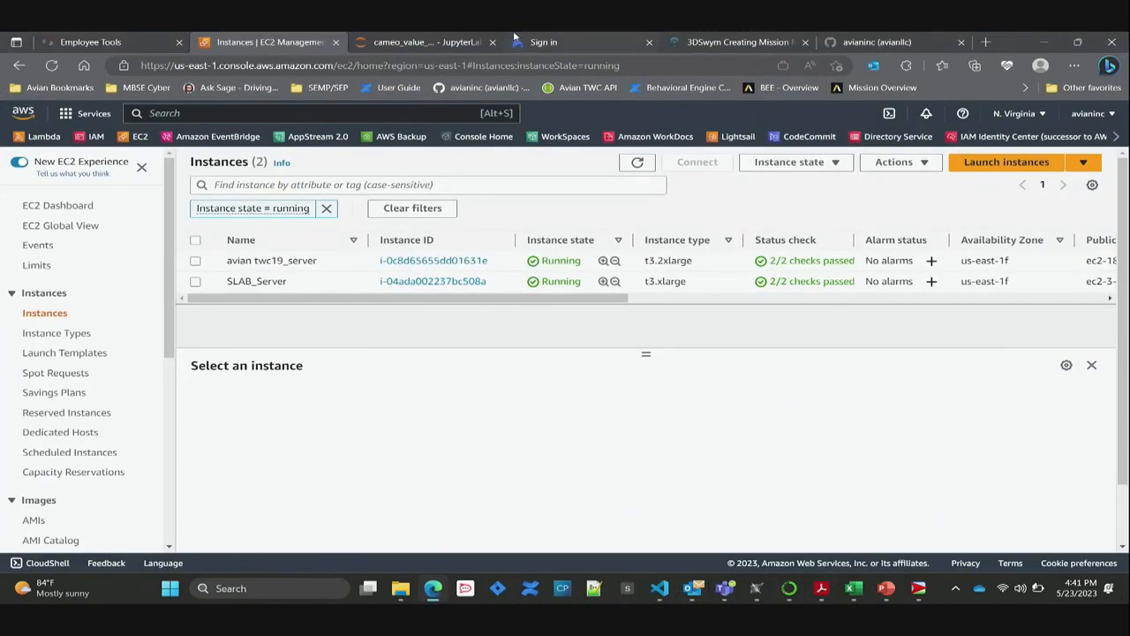
left_click(445, 42)
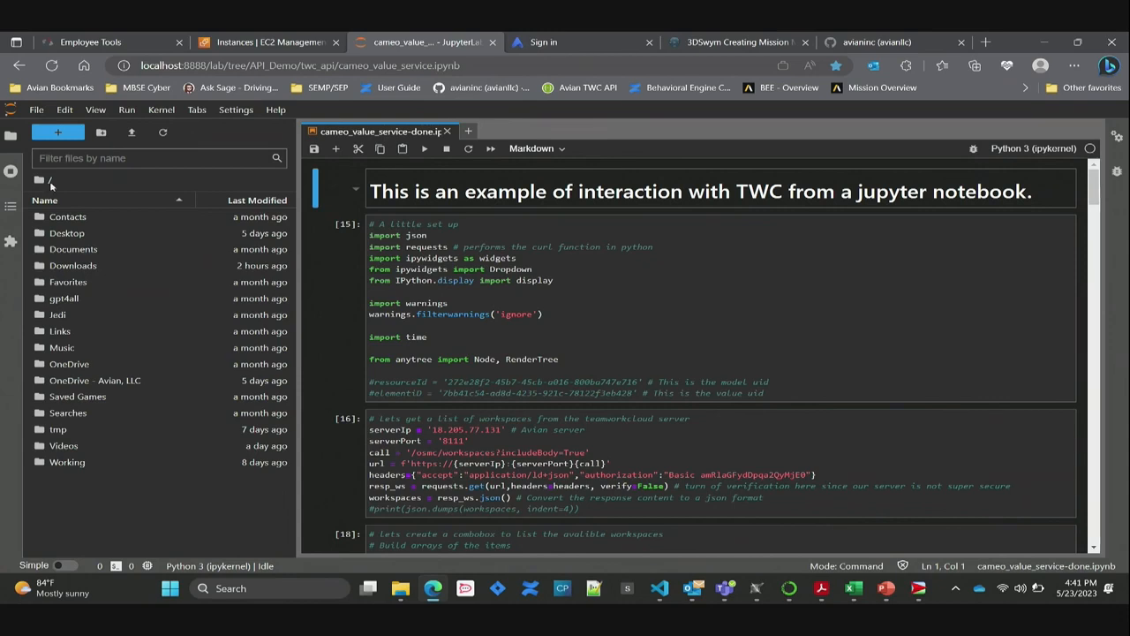
double_click(66, 462)
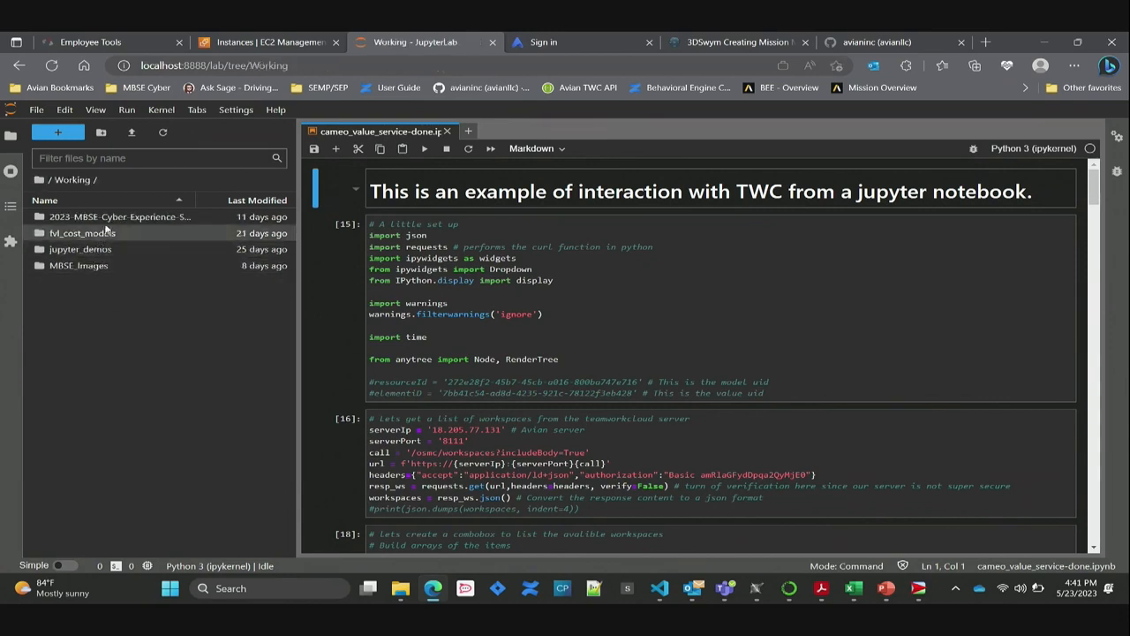
double_click(108, 218)
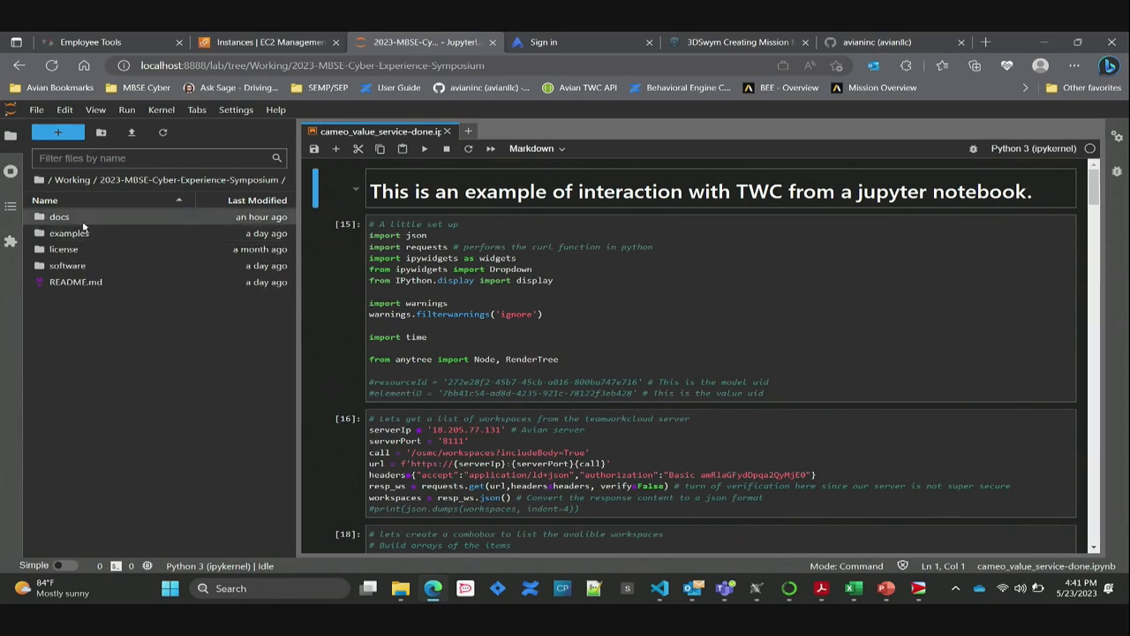
double_click(76, 235)
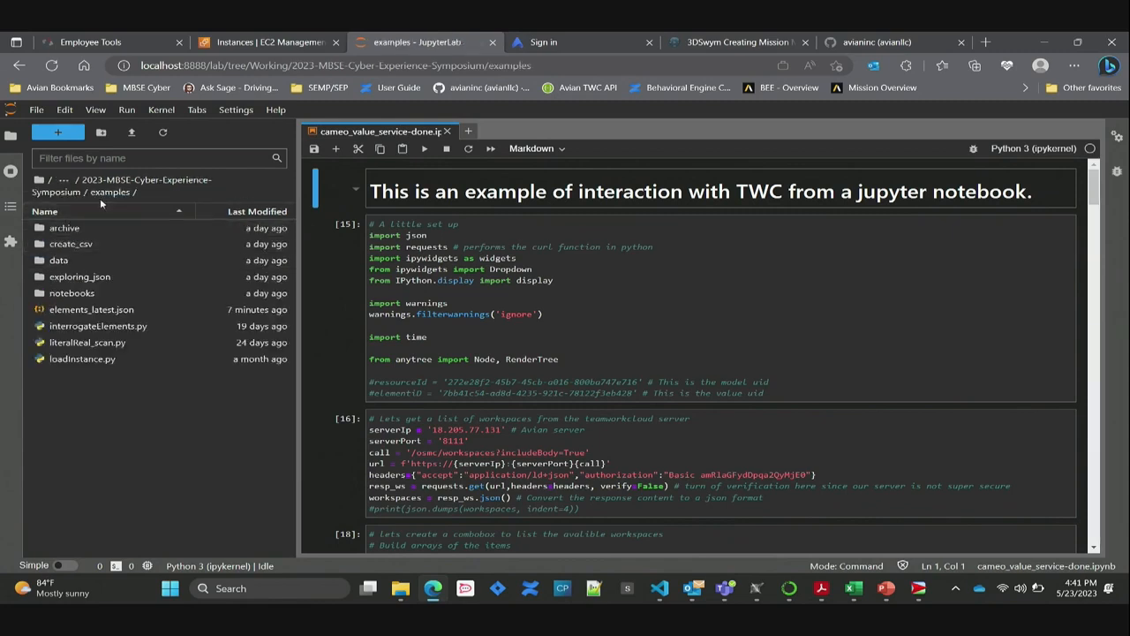
left_click(70, 192)
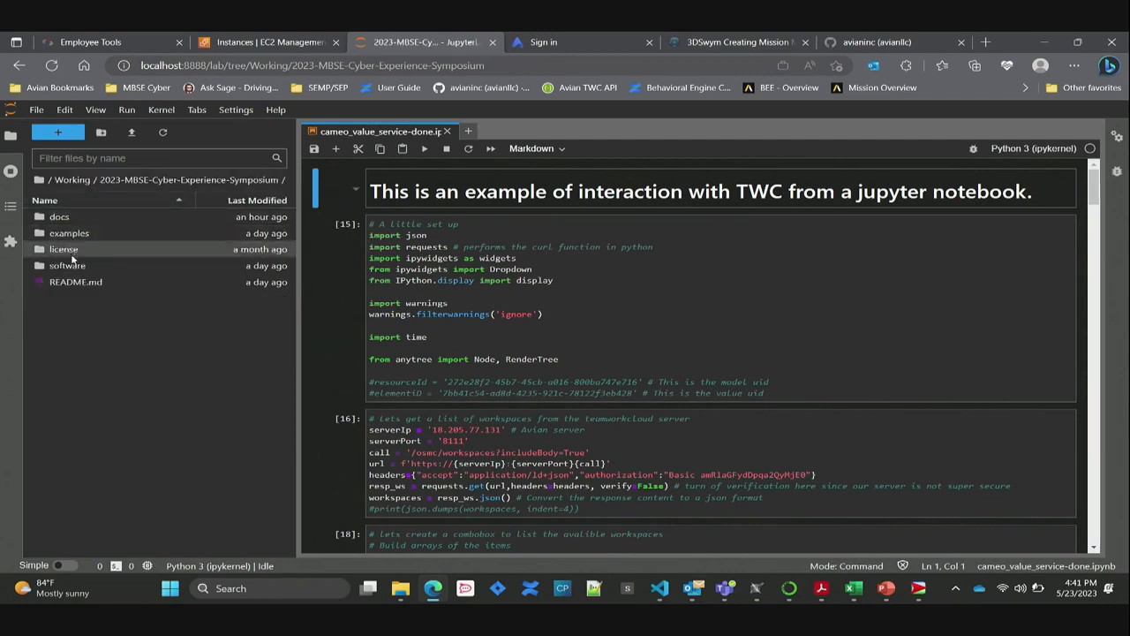
double_click(73, 265)
double_click(64, 227)
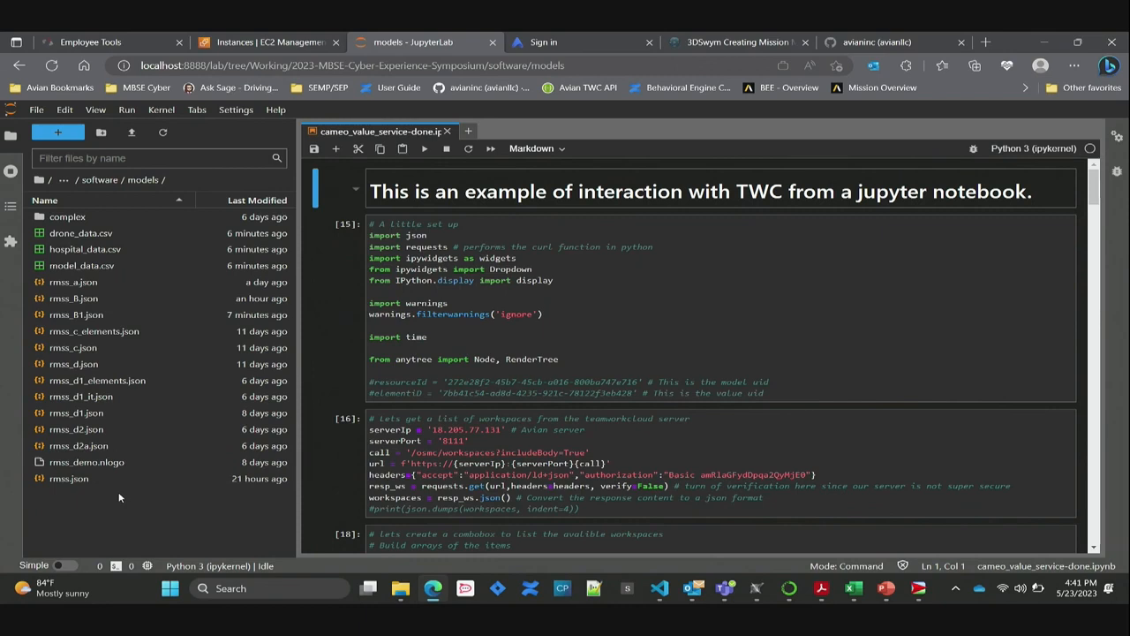
double_click(65, 217)
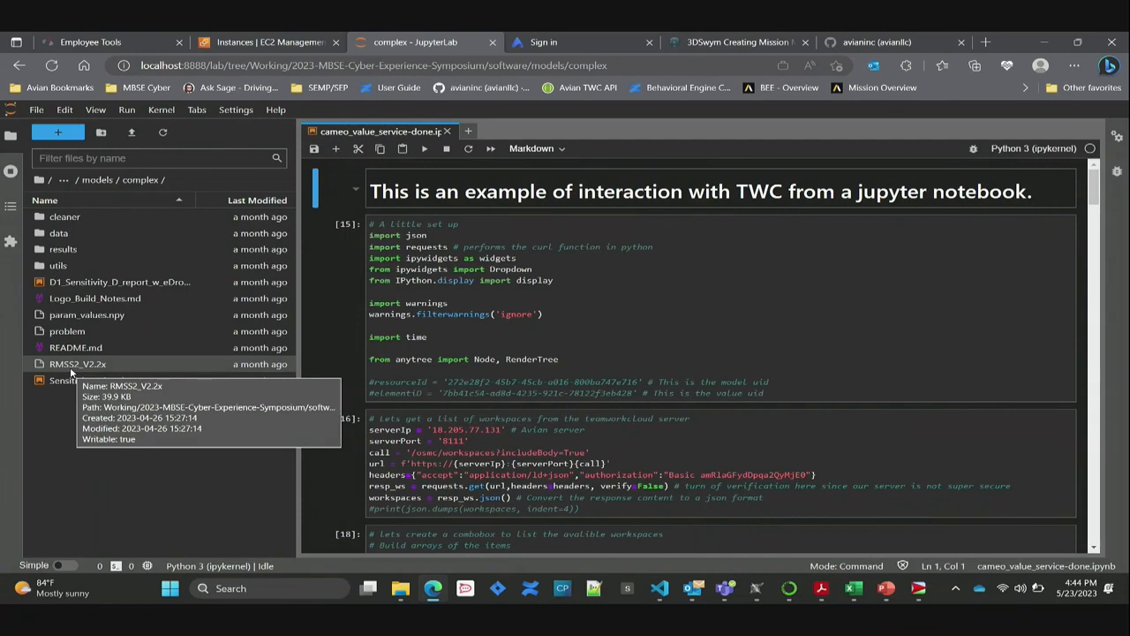
Open Sensitivity_C.ipynb and examine its problem definition, parameter bounds, simulation function and run output.
left_click(102, 282)
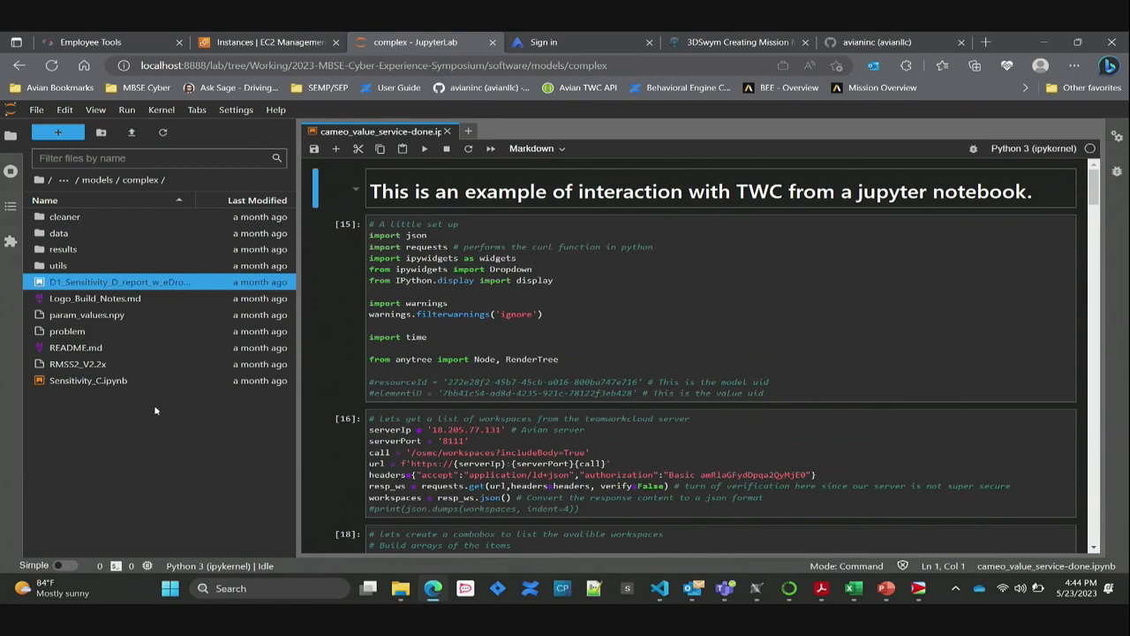
left_click(117, 383)
double_click(118, 383)
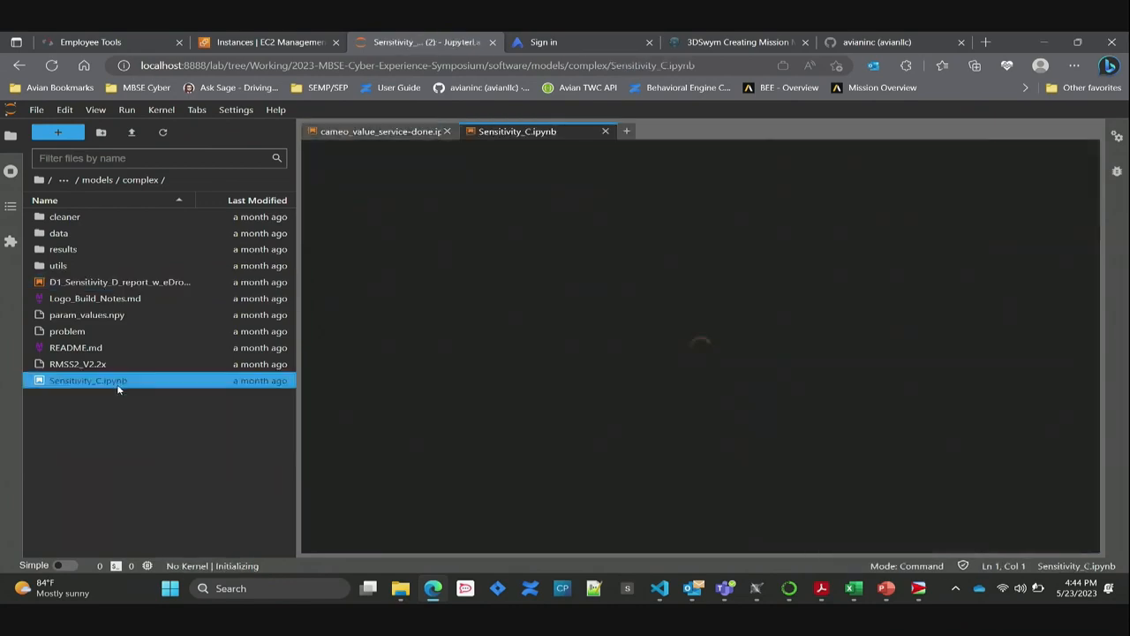
scroll(787, 280, "down", 10)
scroll(788, 280, "down", 15)
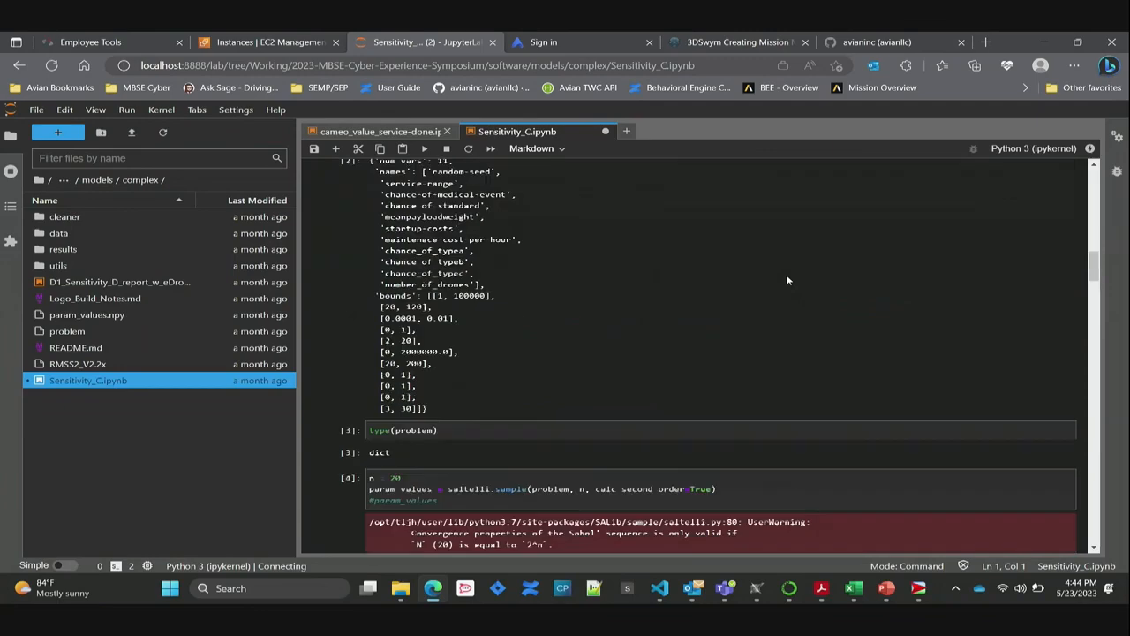
scroll(787, 279, "up", 3)
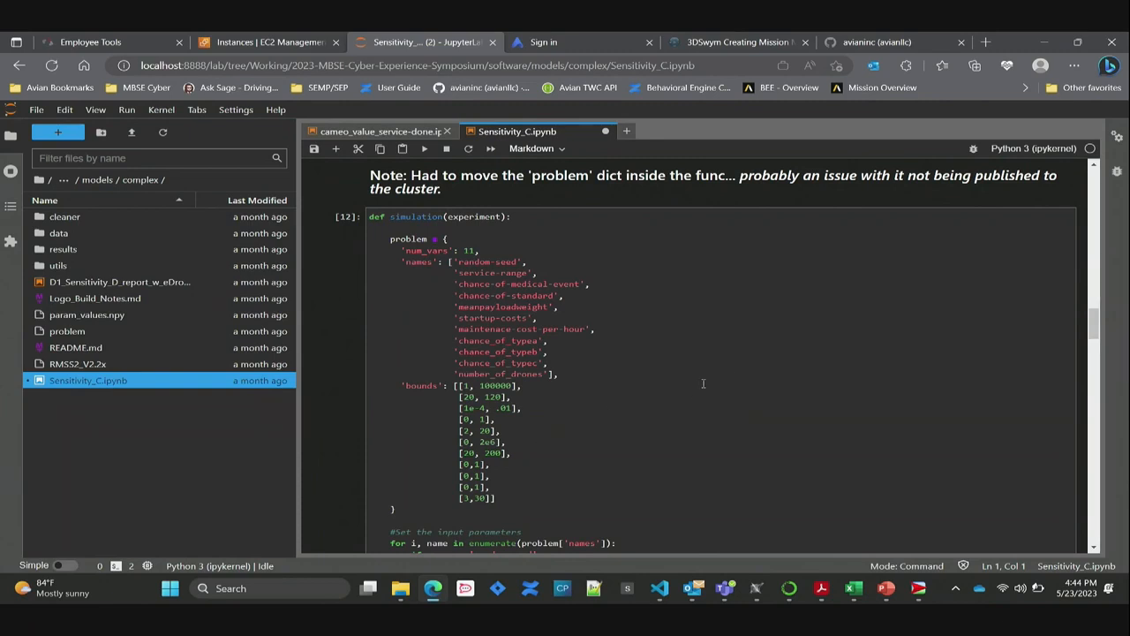
scroll(650, 381, "down", 1)
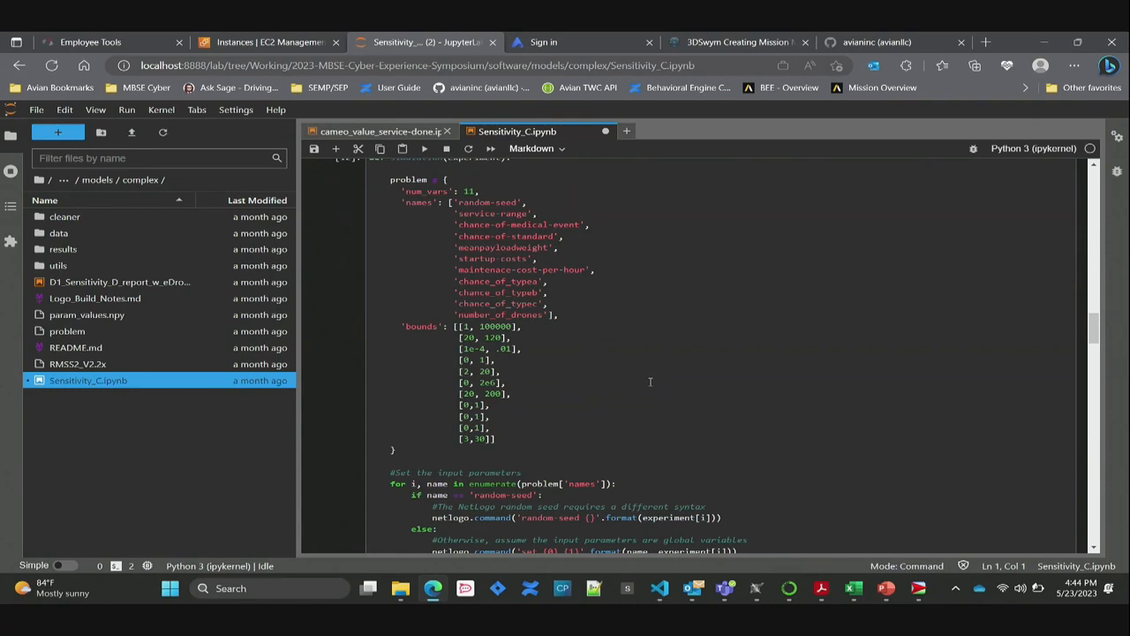
scroll(656, 377, "down", 20)
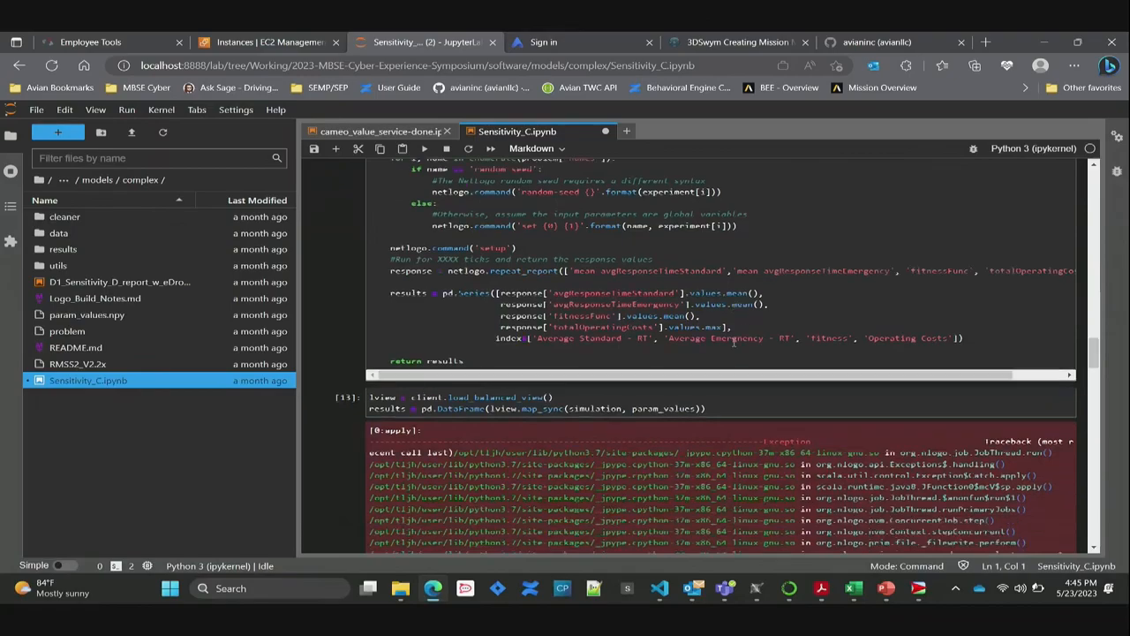
scroll(734, 340, "down", 15)
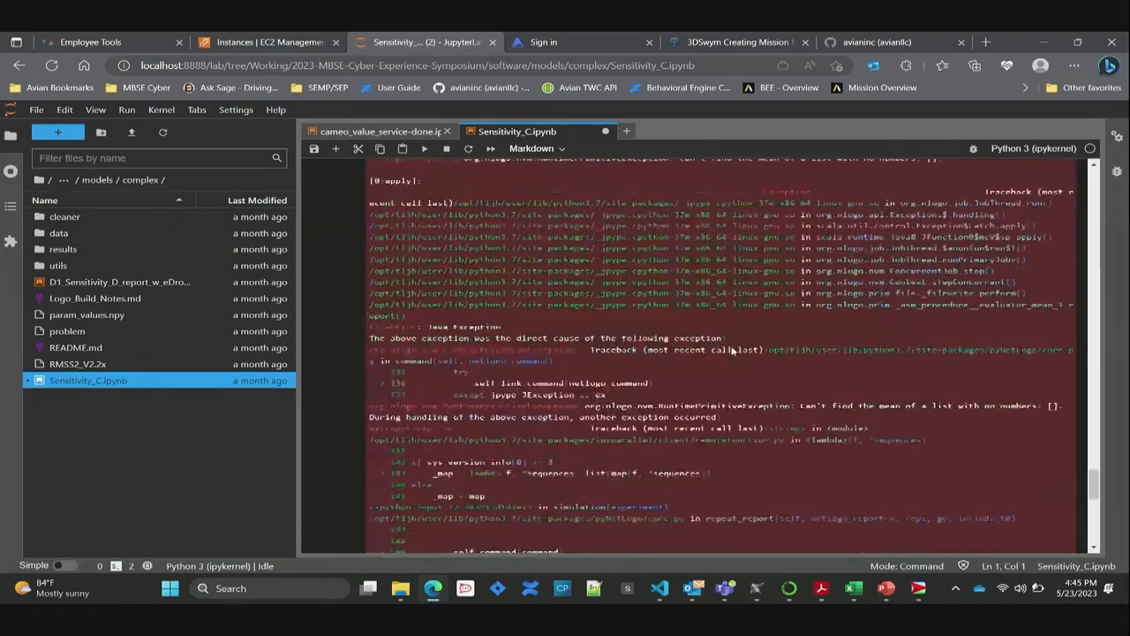
Review the 3D scatter plot and introduction in D1_Sensitivity_D_report_w_eDrone.ipynb, and close the browser without saving changes.
double_click(119, 282)
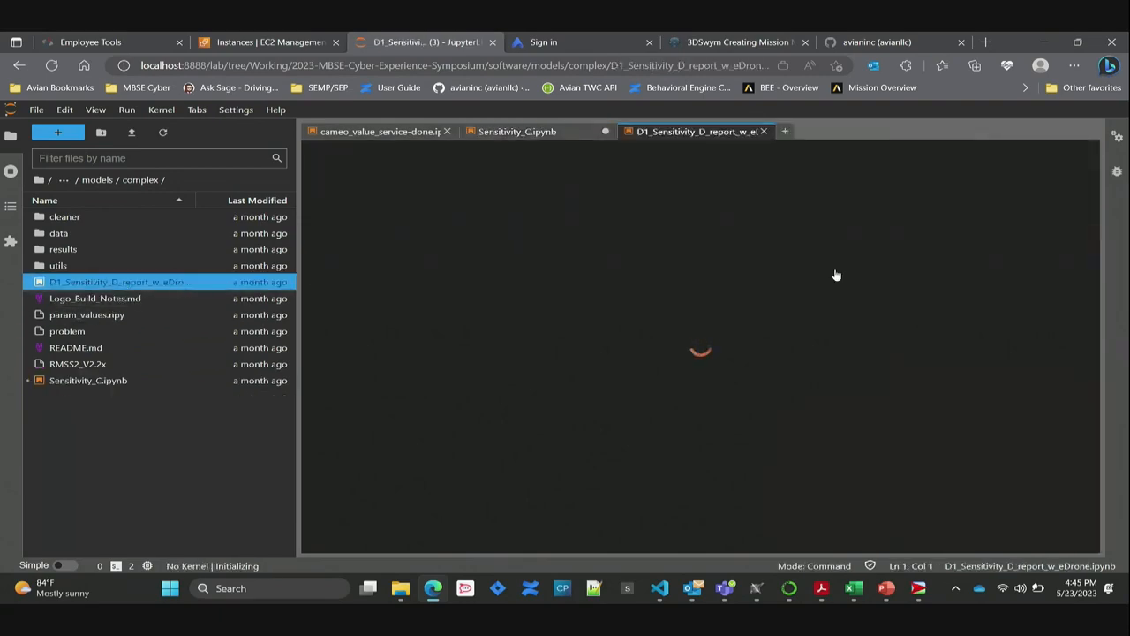
scroll(835, 274, "down", 5)
scroll(833, 273, "down", 15)
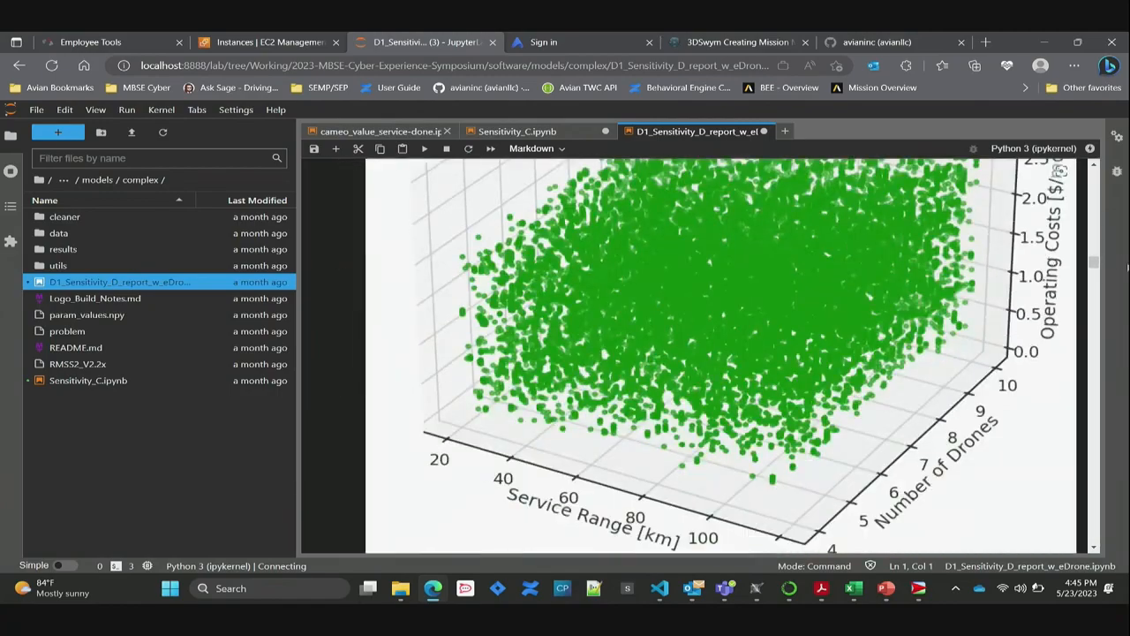
left_click_drag(1094, 263, 1088, 175)
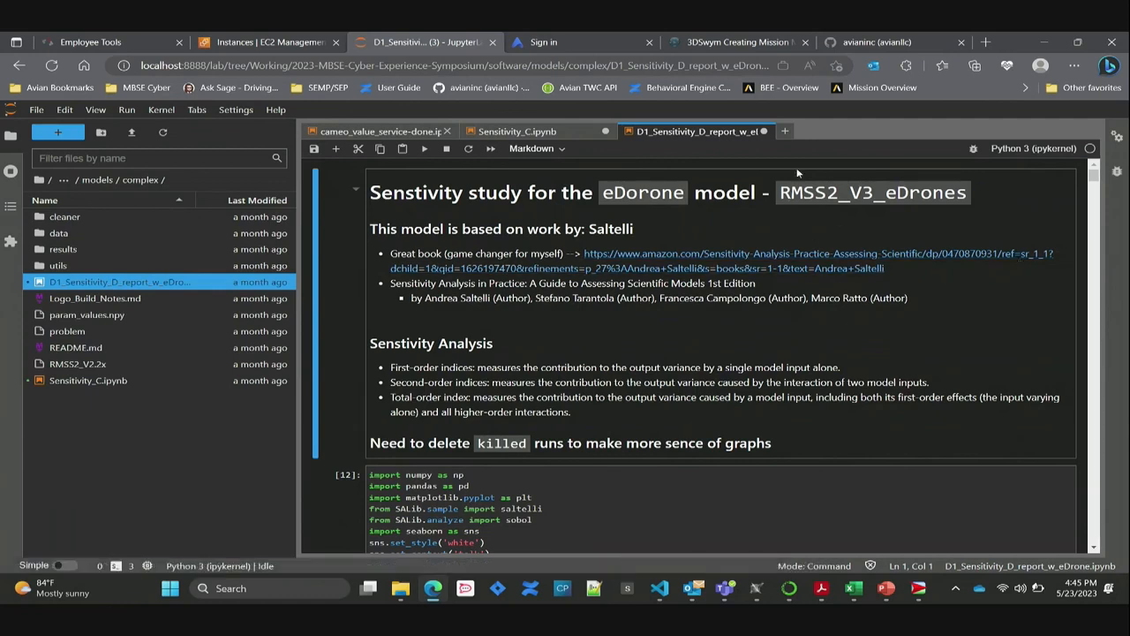
left_click(1112, 43)
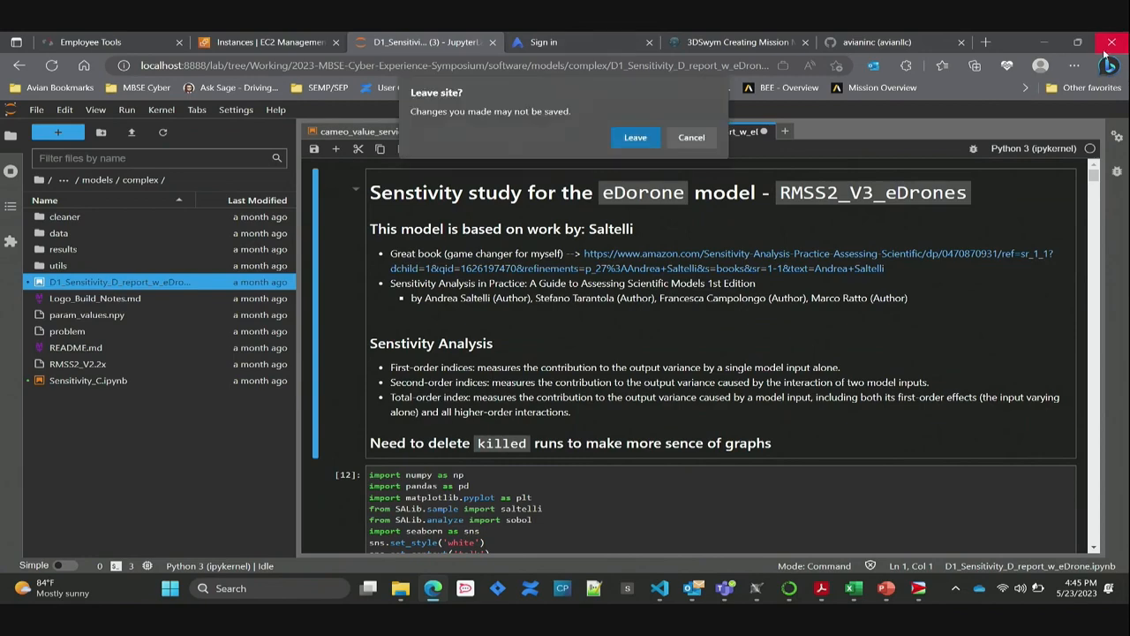
left_click(632, 140)
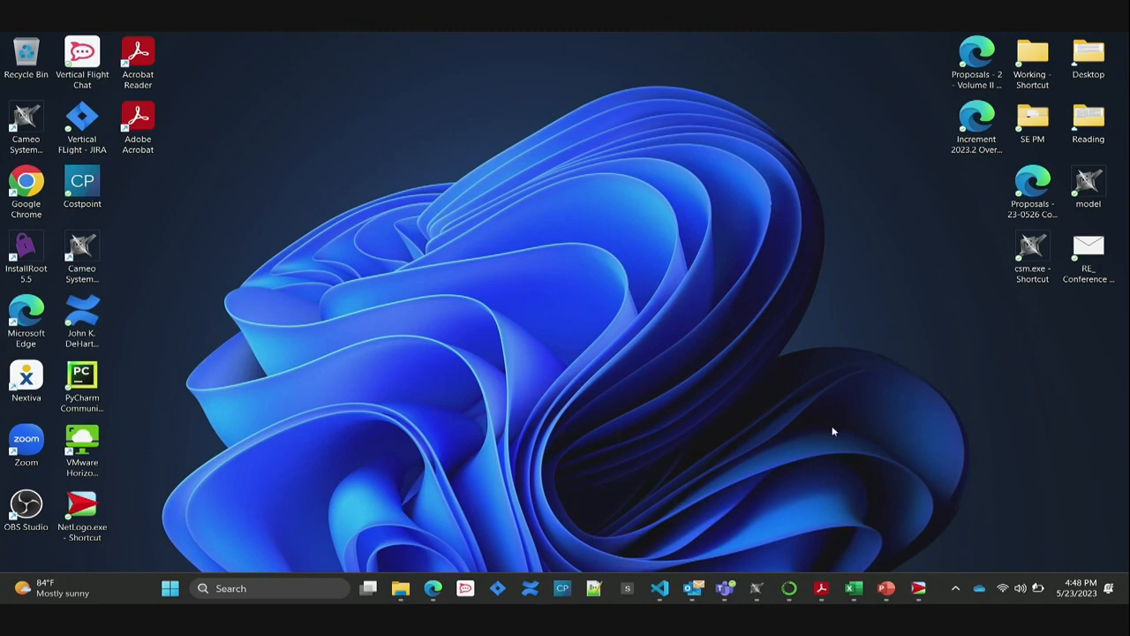
Browse the 2023-MBSE-Cyber-Experience-Symposium project in File Explorer to software/models/complex, and close the window after viewing its files.
mouse_move(801, 585)
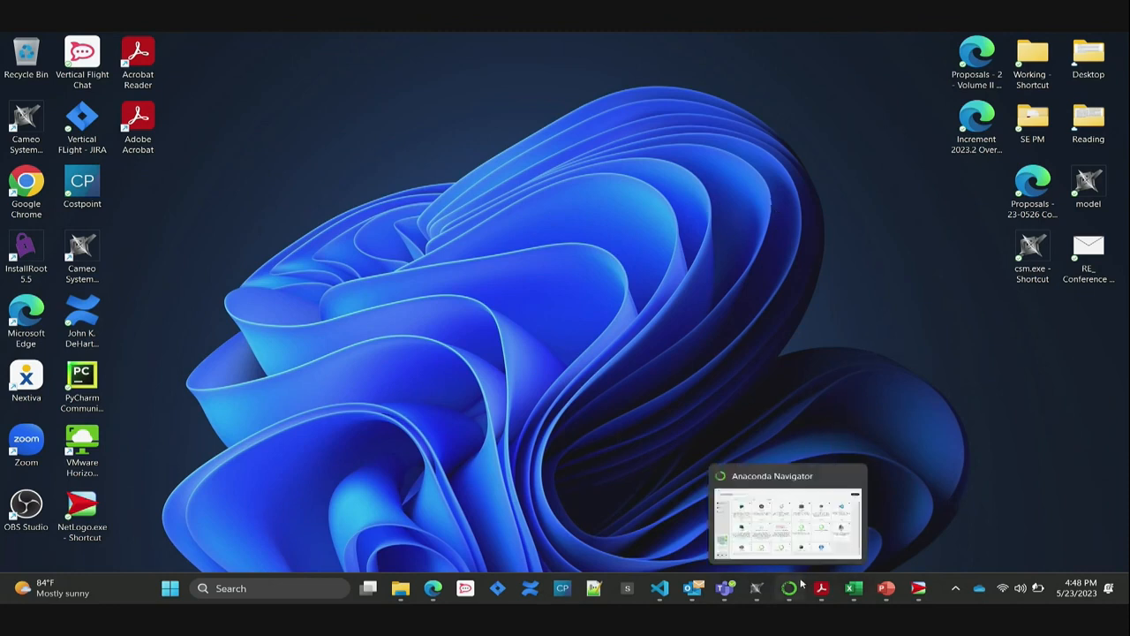
left_click(403, 590)
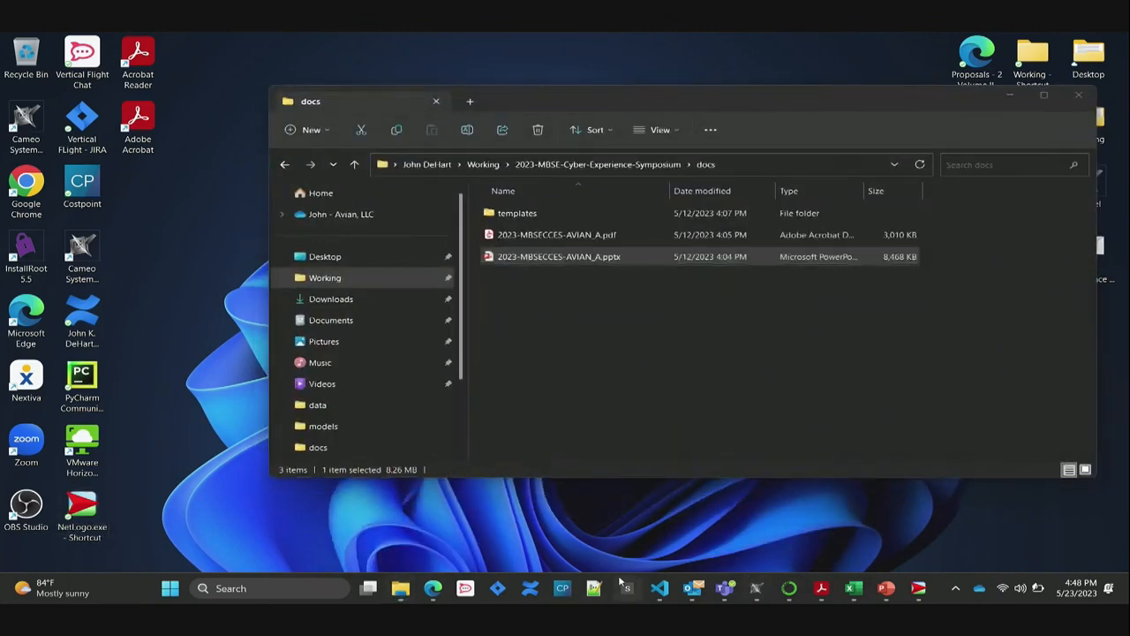
left_click(557, 234)
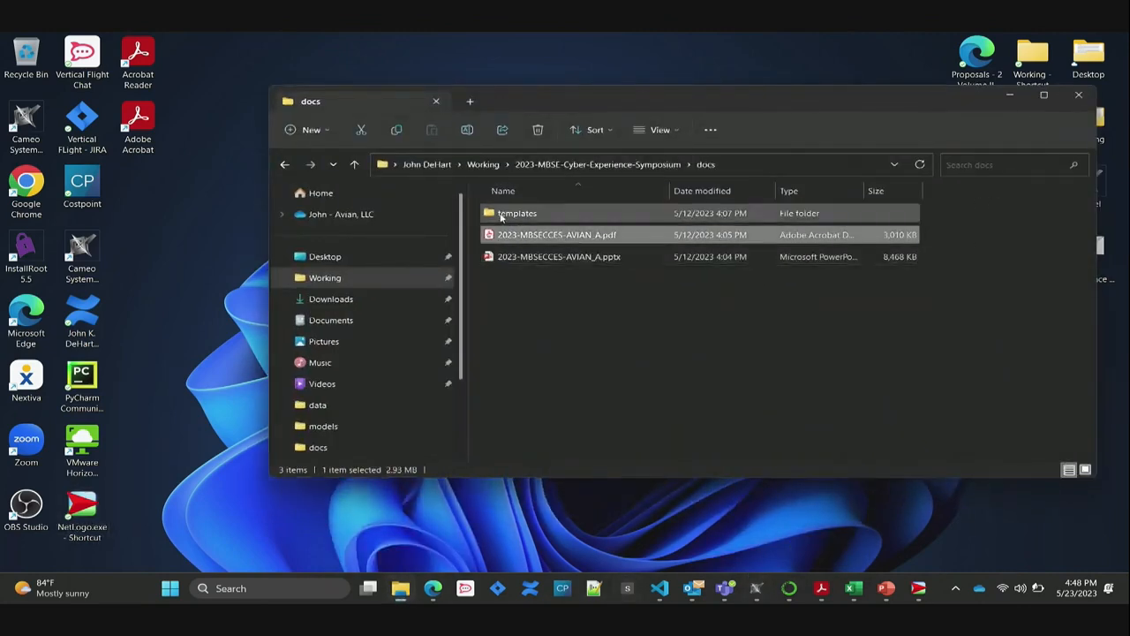
left_click(618, 164)
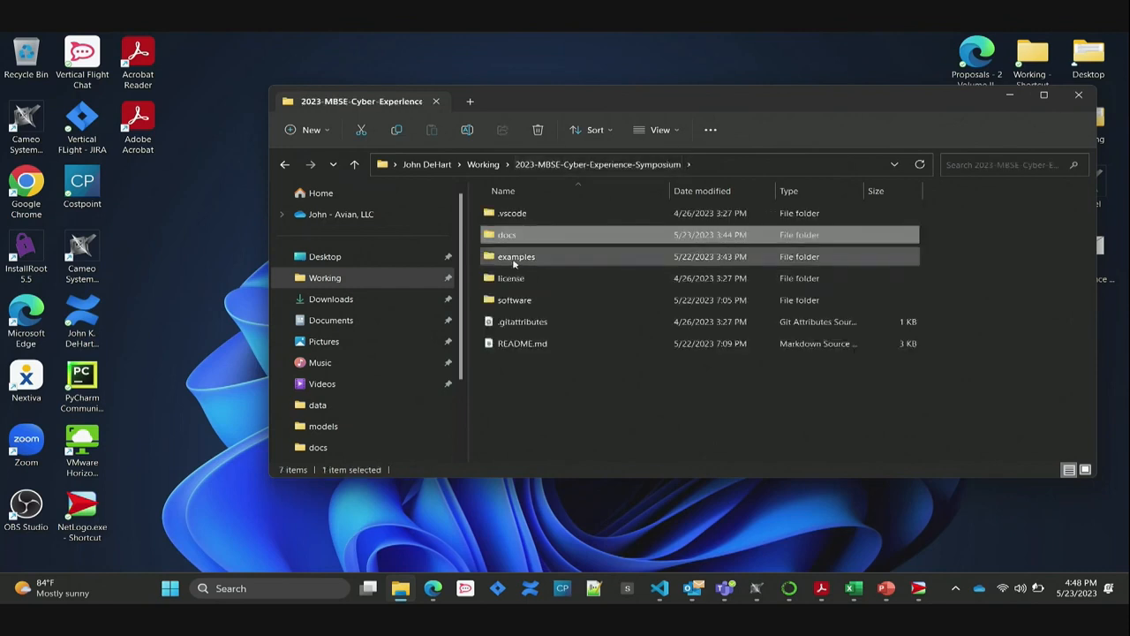
double_click(519, 299)
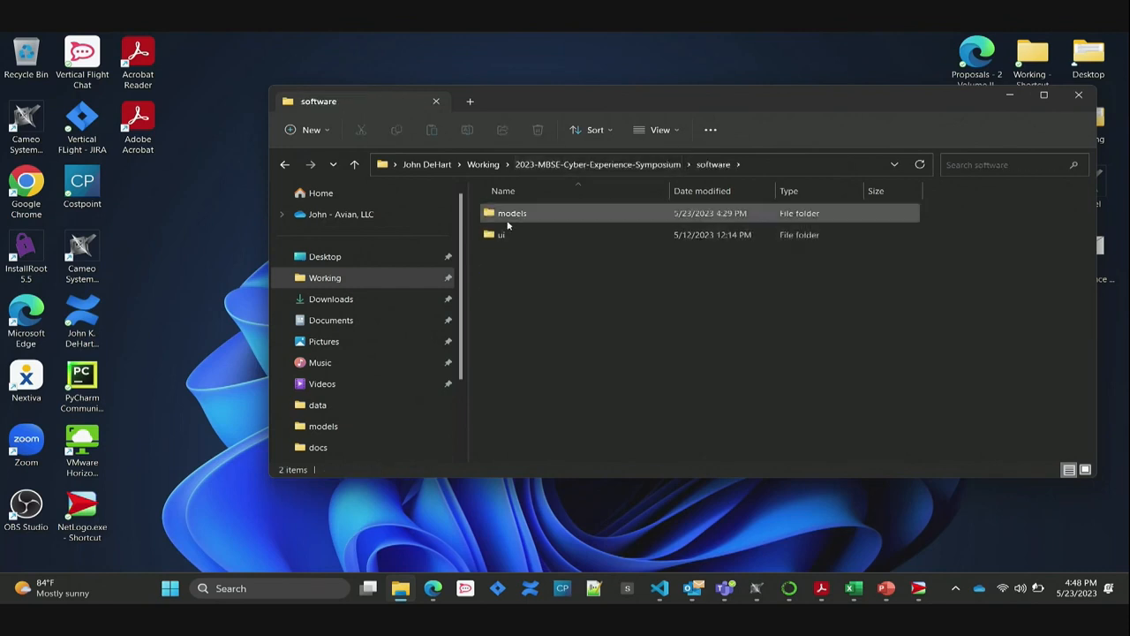
double_click(509, 216)
double_click(508, 217)
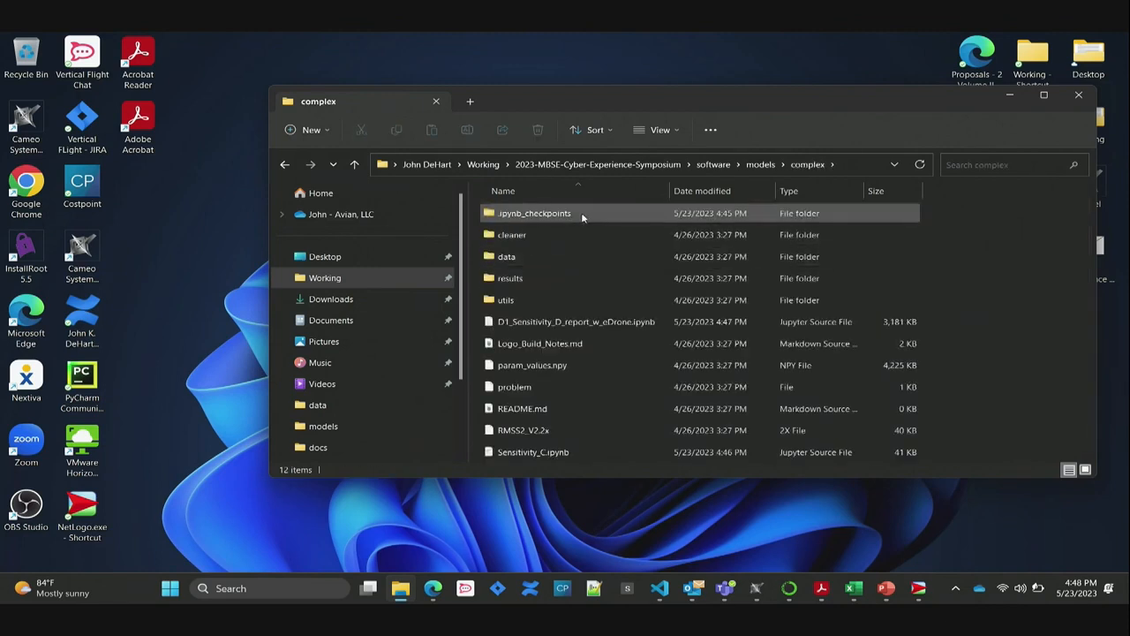
mouse_move(581, 215)
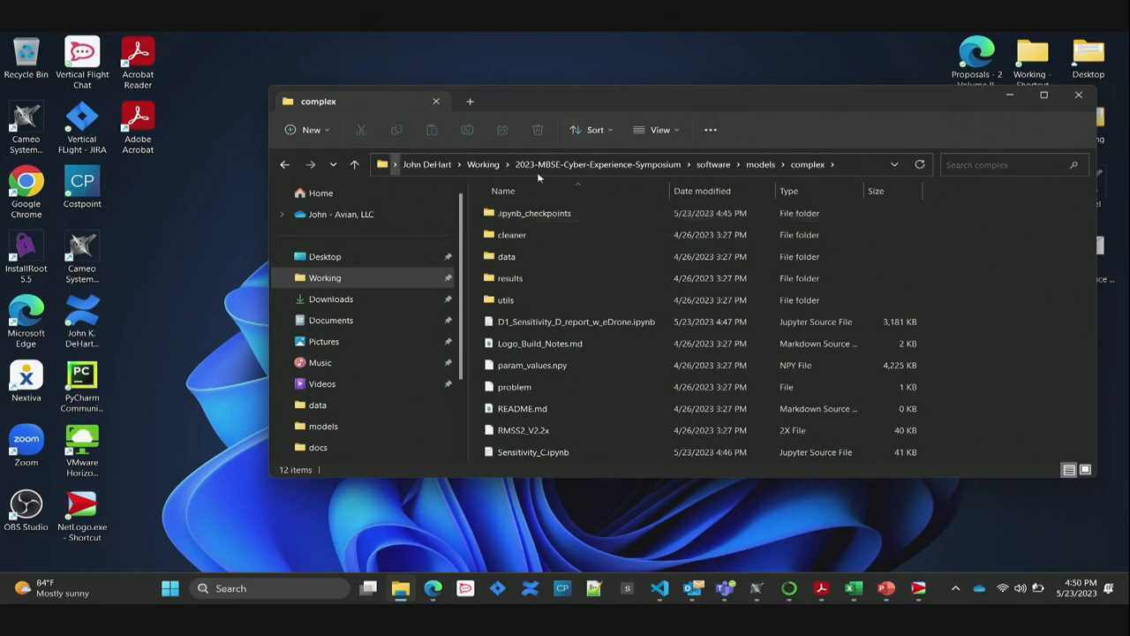
left_click_drag(760, 95, 692, 130)
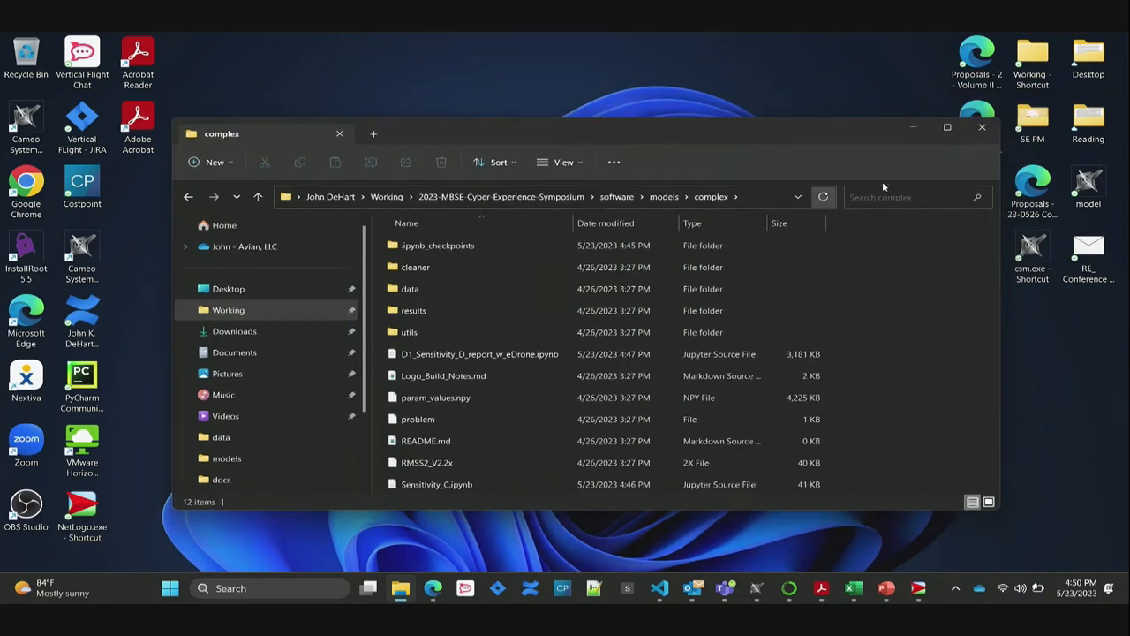
left_click(982, 127)
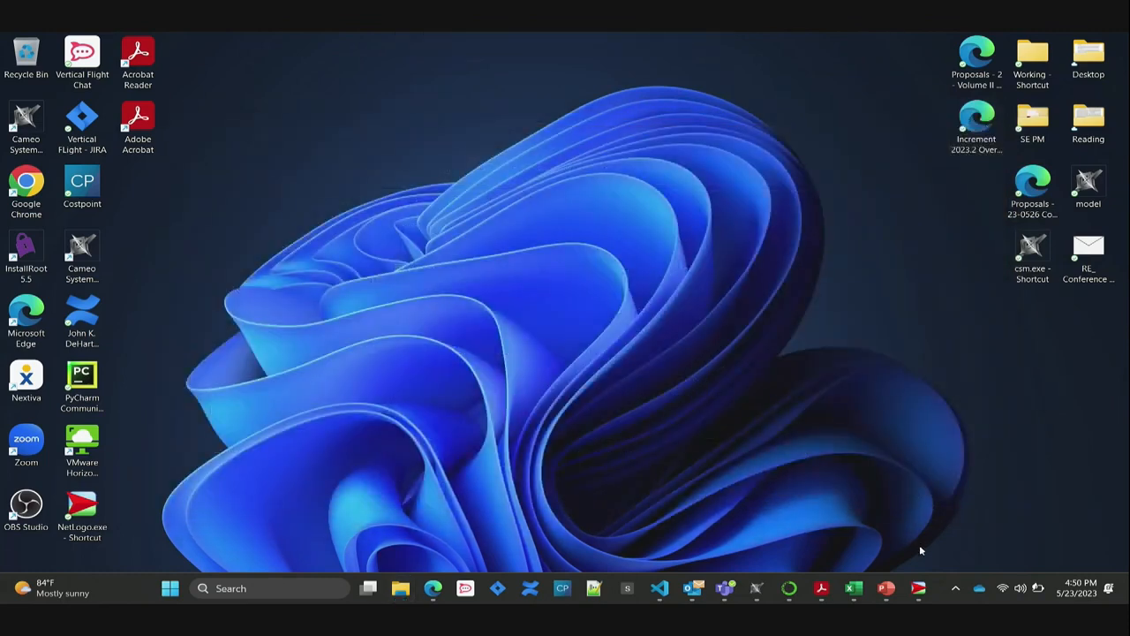
Close the open NetLogo, PowerPoint, Excel and Adobe Acrobat Reader windows.
left_click(918, 588)
left_click(1108, 41)
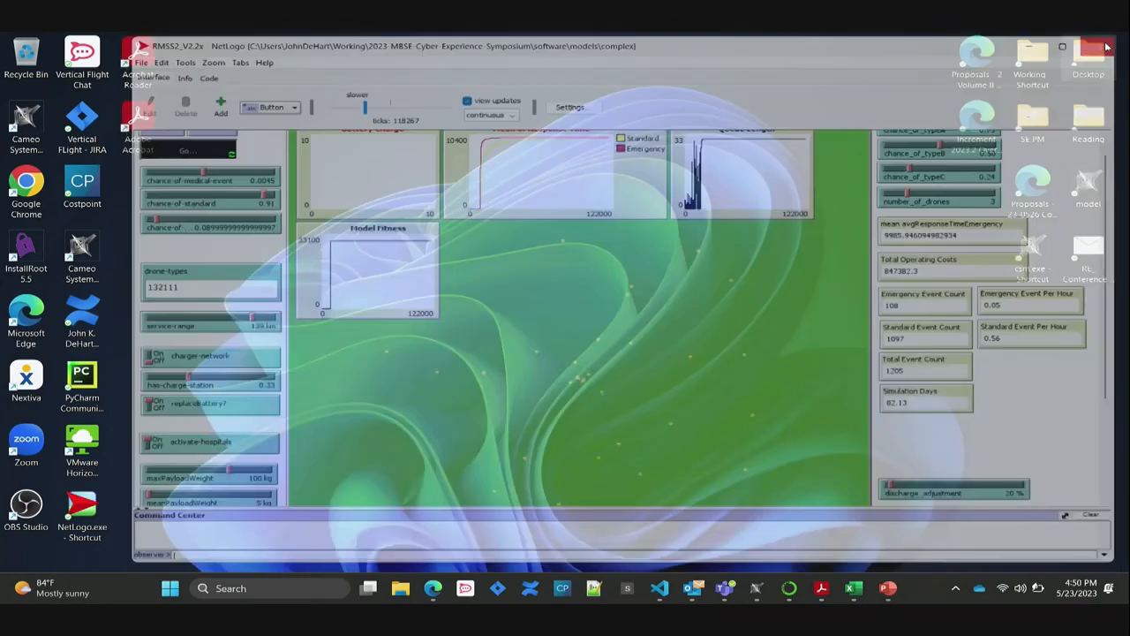
left_click(919, 588)
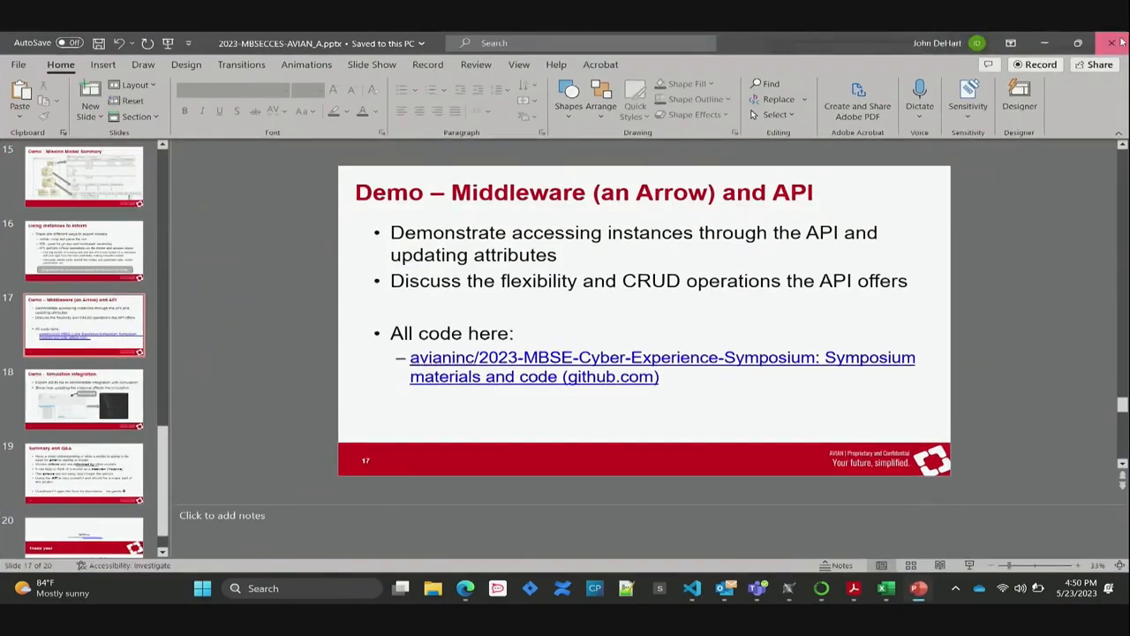
left_click(1118, 41)
left_click(905, 588)
left_click(1112, 43)
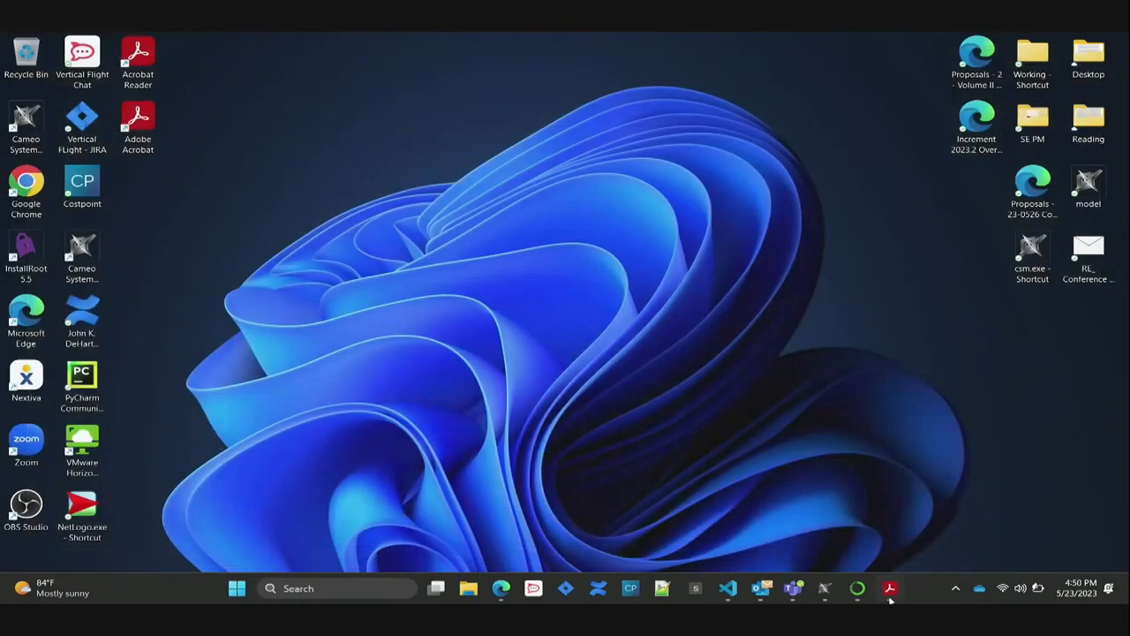
left_click(889, 588)
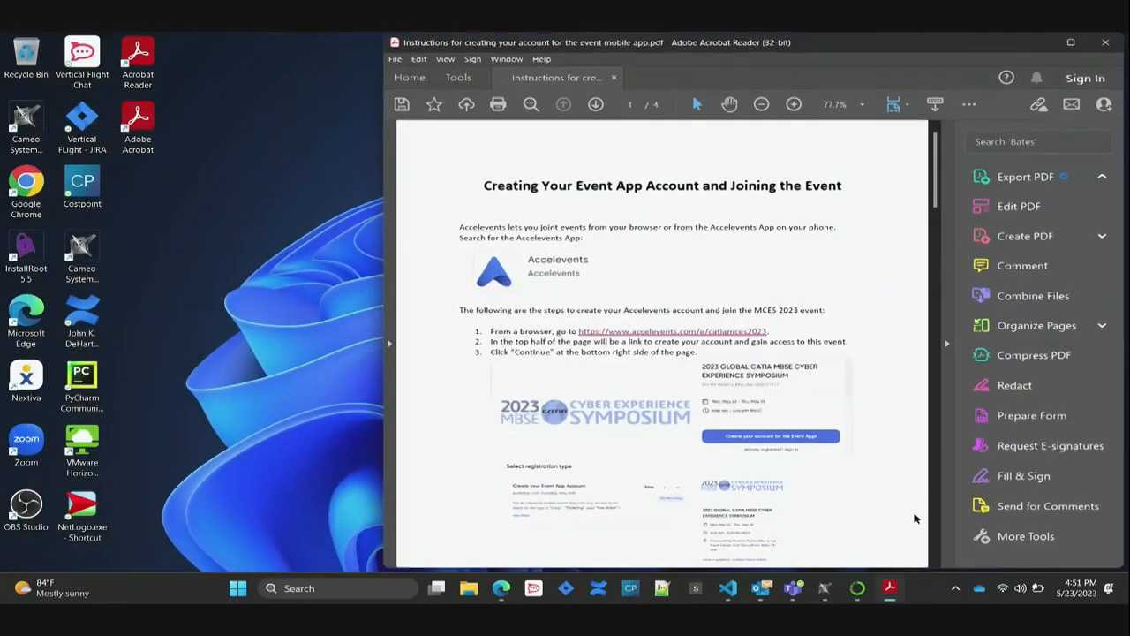
left_click(1110, 41)
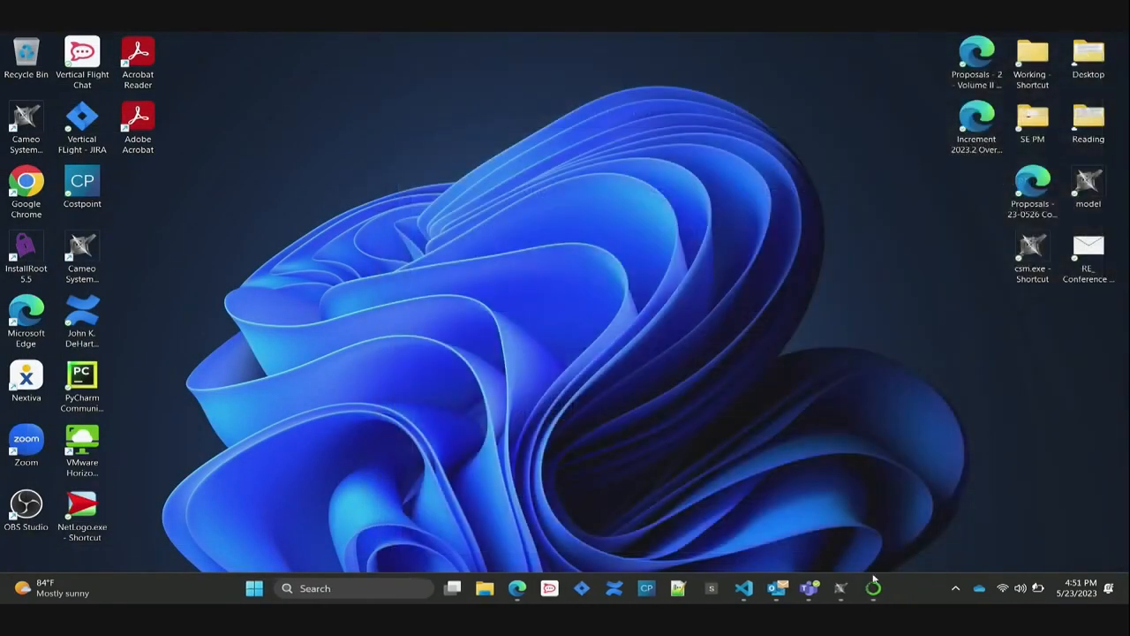
Quit Anaconda Navigator together with its running jupyterlab application.
left_click(873, 588)
left_click(1110, 39)
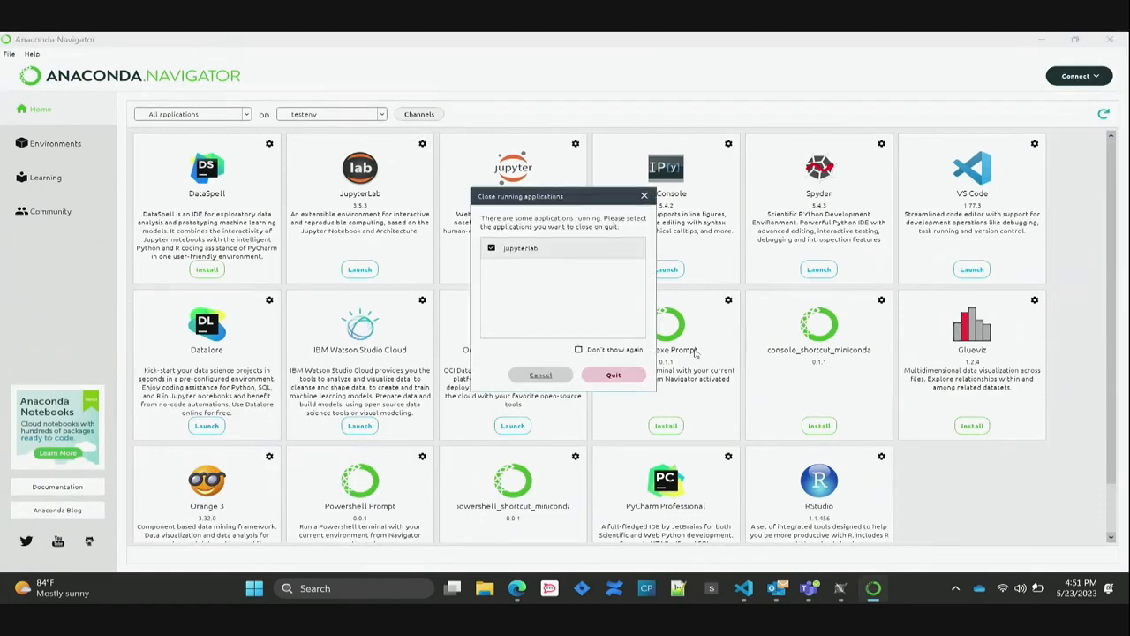
left_click(613, 375)
left_click(603, 335)
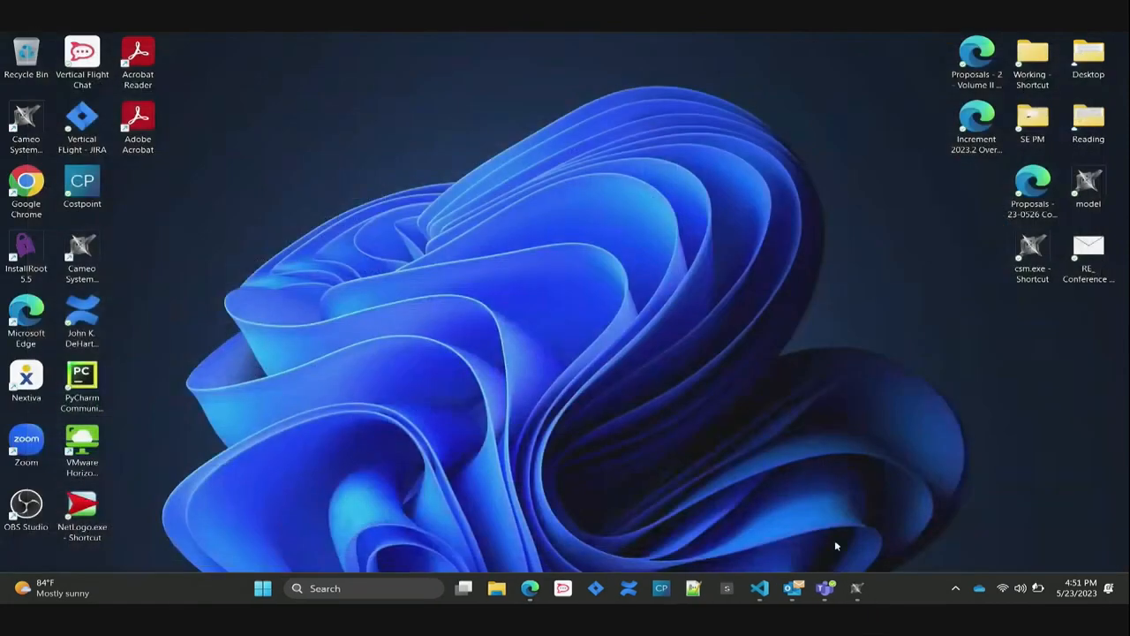
Close the Cameo modeling tool and the Visual Studio Code window.
left_click(856, 588)
left_click(1105, 45)
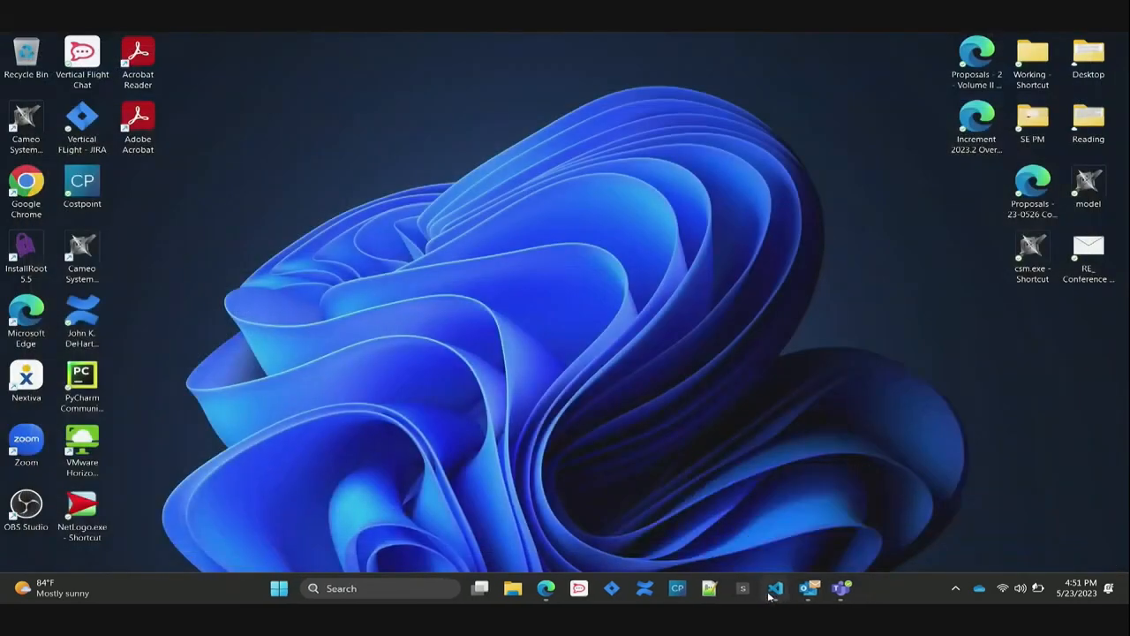
left_click(772, 591)
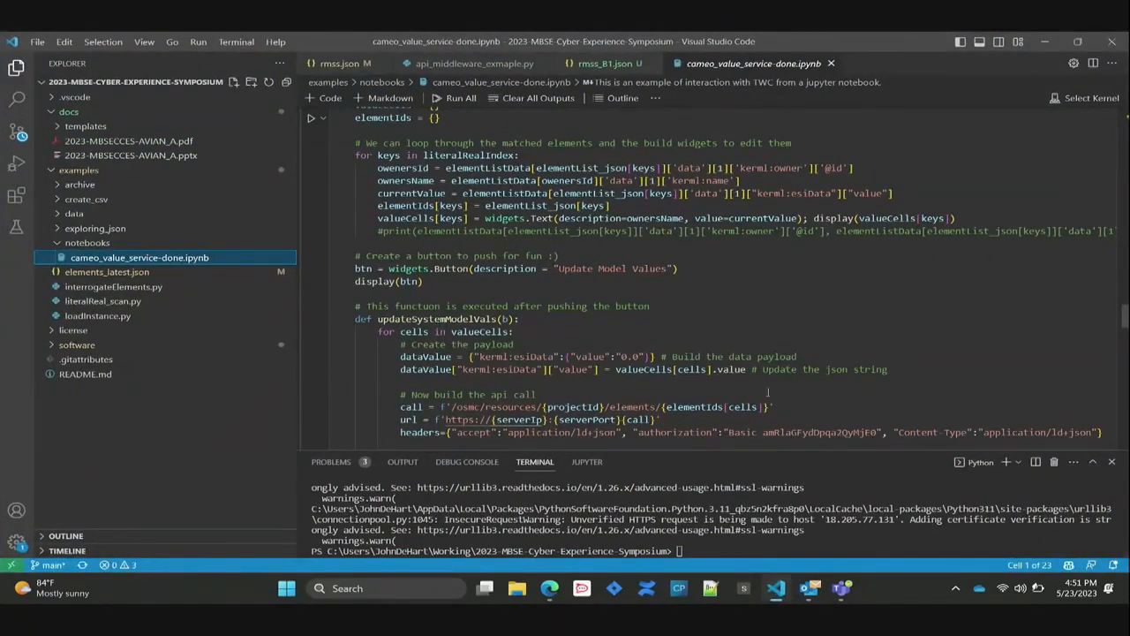
left_click(1112, 41)
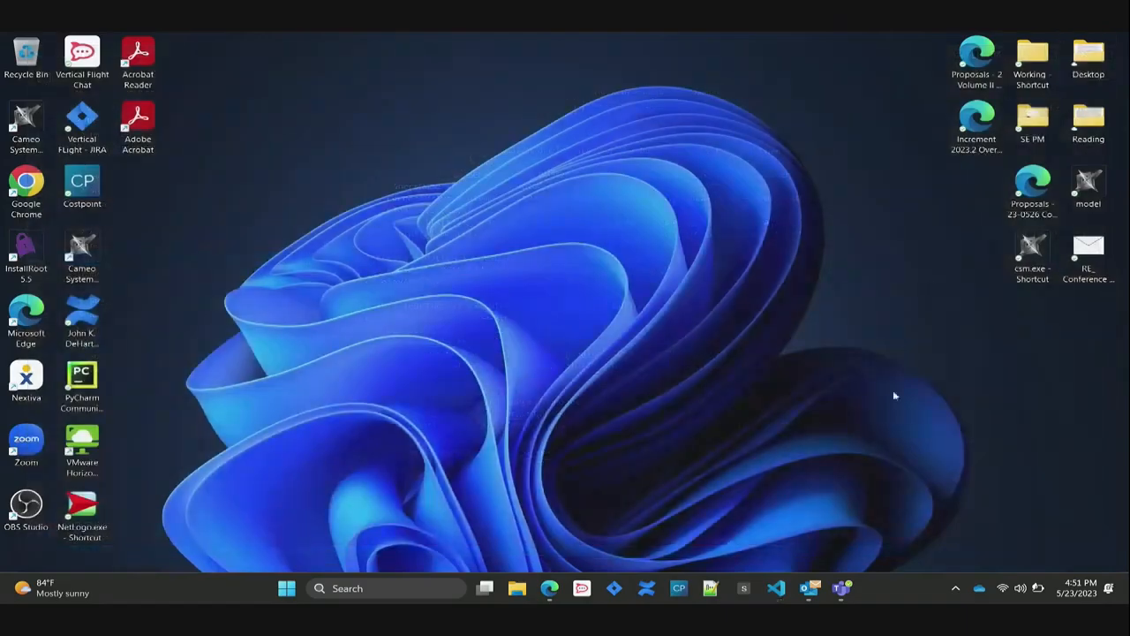